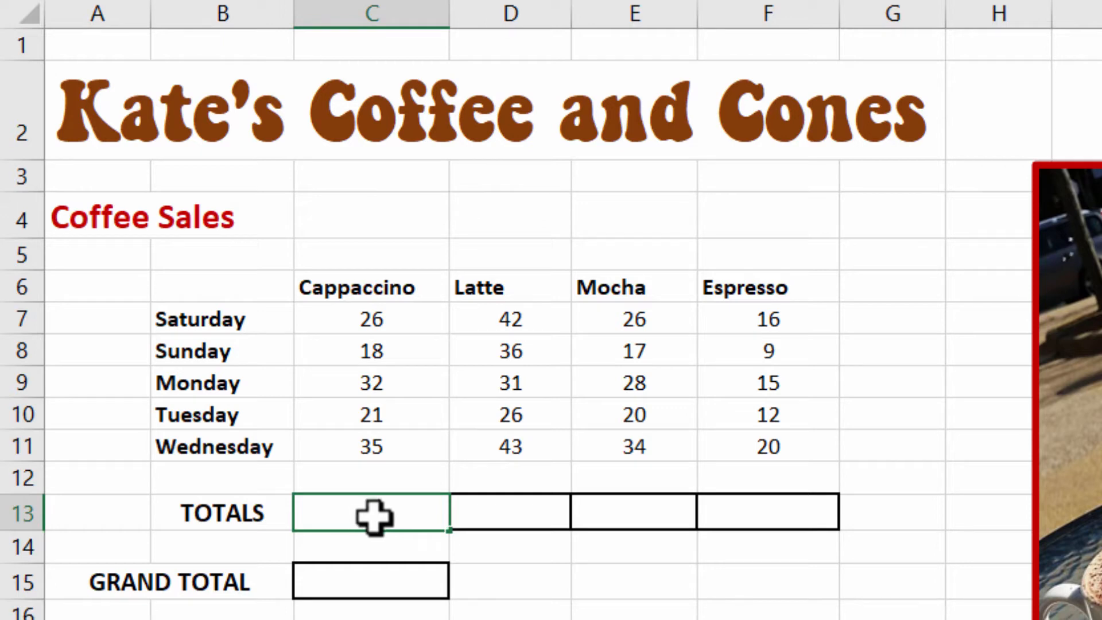
- Total the Cappaccino sales in cell C13 with a SUM formula over C7:C11
{"action": "type", "text": "=su"}
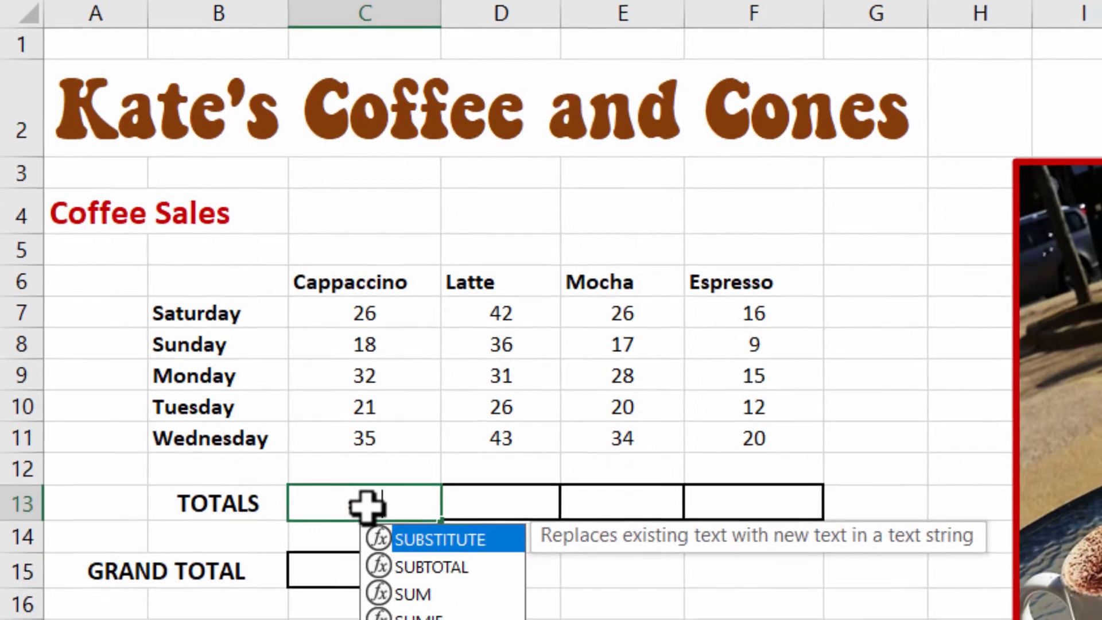
{"action": "type", "text": "m"}
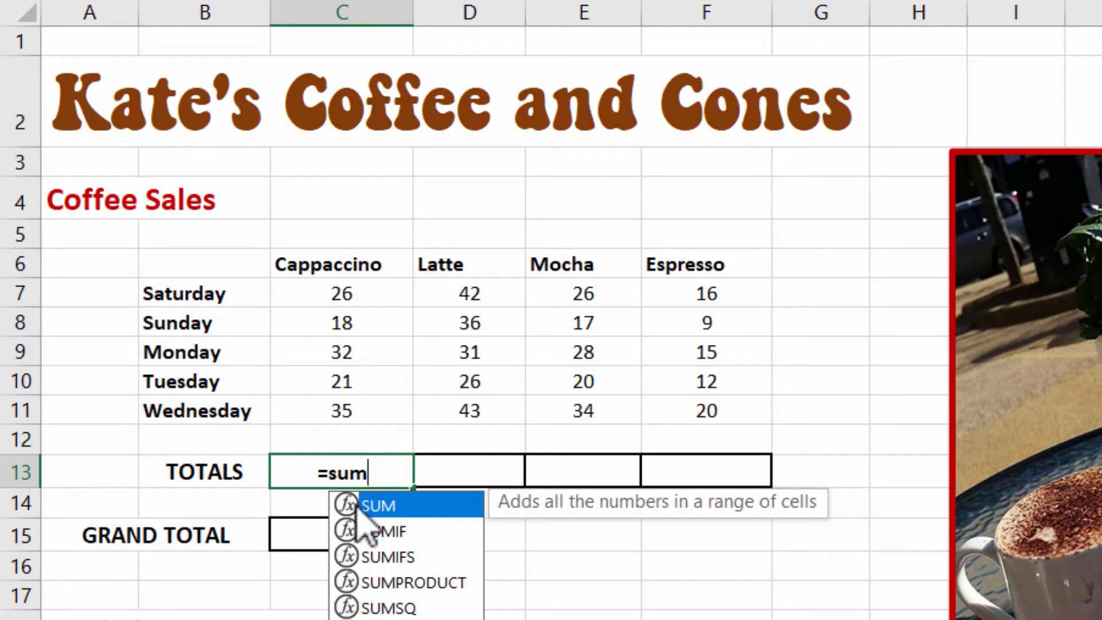
{"action": "double_click", "coordinate": [402, 507]}
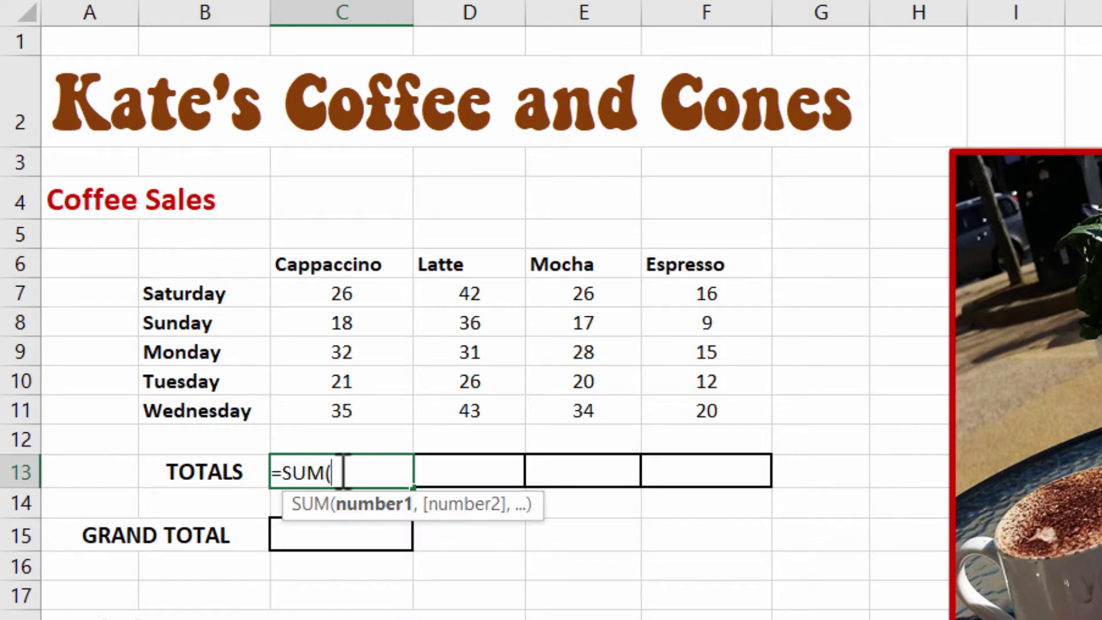
{"action": "left_click", "coordinate": [341, 290]}
{"action": "left_click_drag", "start_coordinate": [341, 290], "coordinate": [352, 408]}
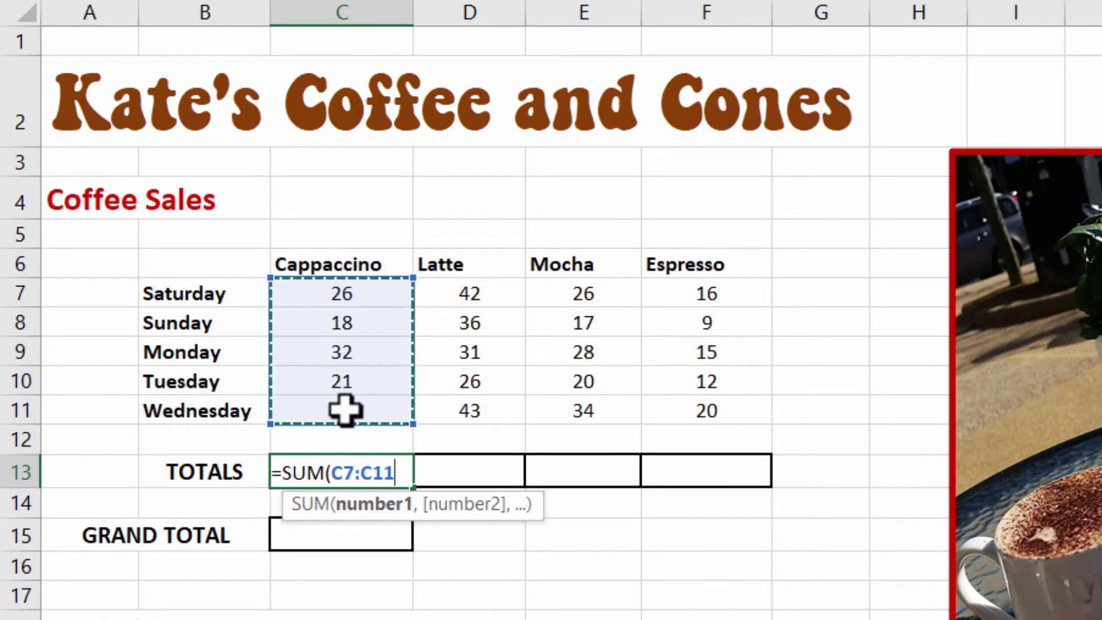
{"action": "key", "text": "Return"}
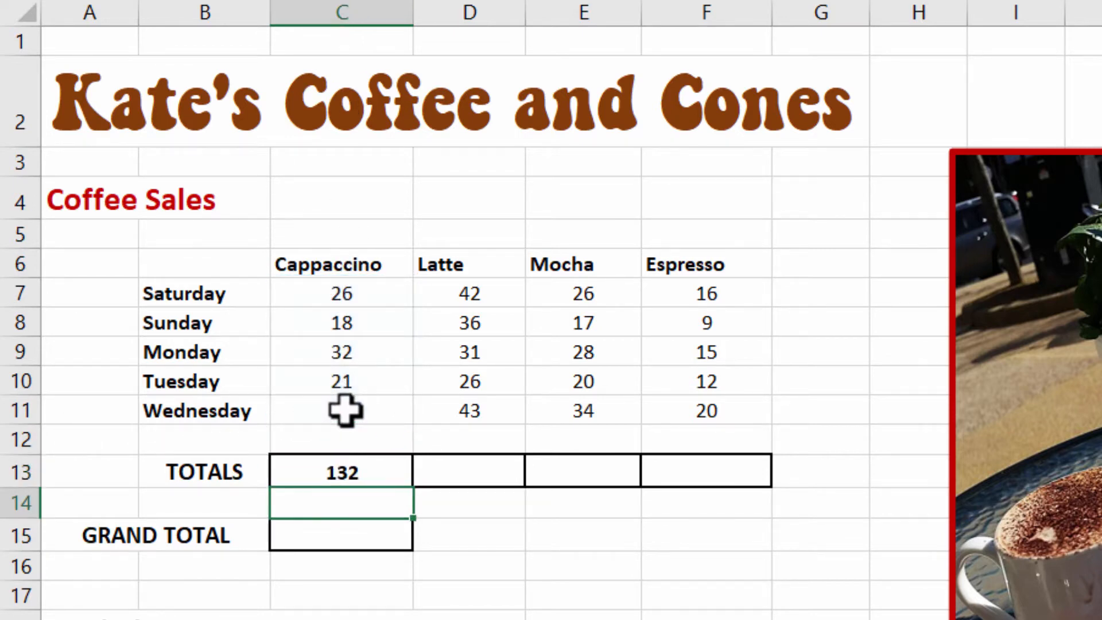
{"action": "left_click", "coordinate": [353, 470]}
- Total the Latte sales in cell D13 with a SUM formula over D7:D11
{"action": "left_click", "coordinate": [491, 470]}
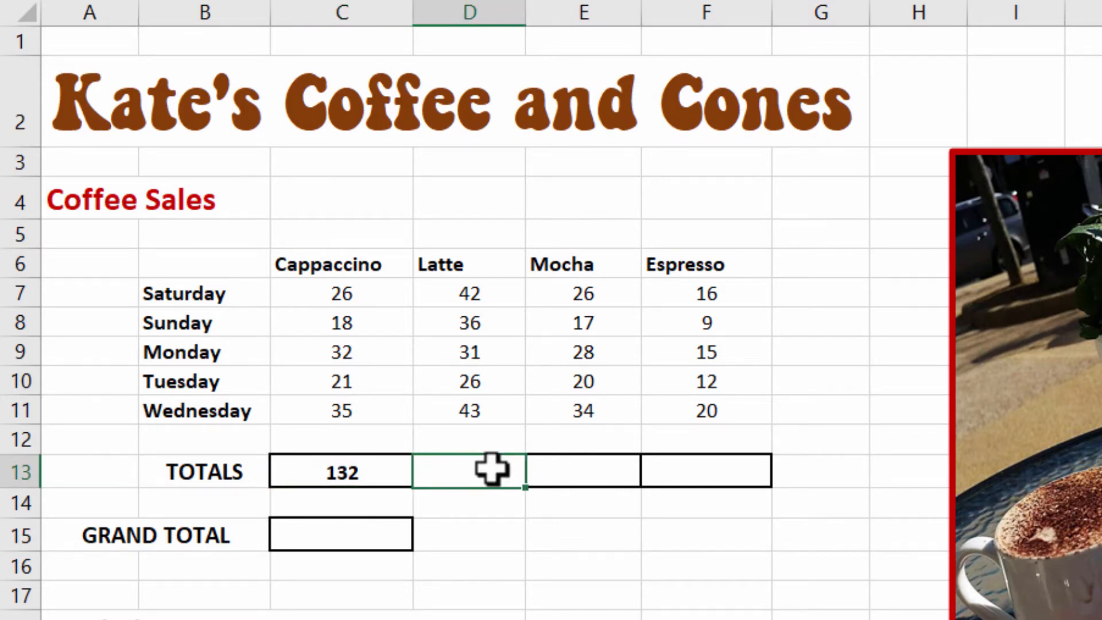
{"action": "type", "text": "=sum"}
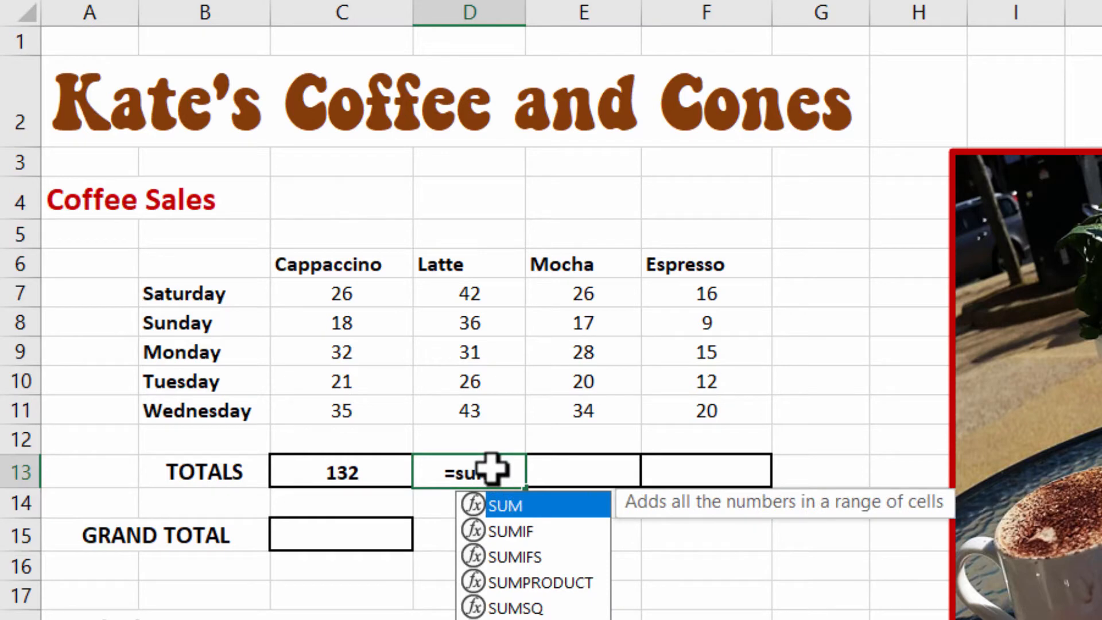
{"action": "double_click", "coordinate": [508, 510]}
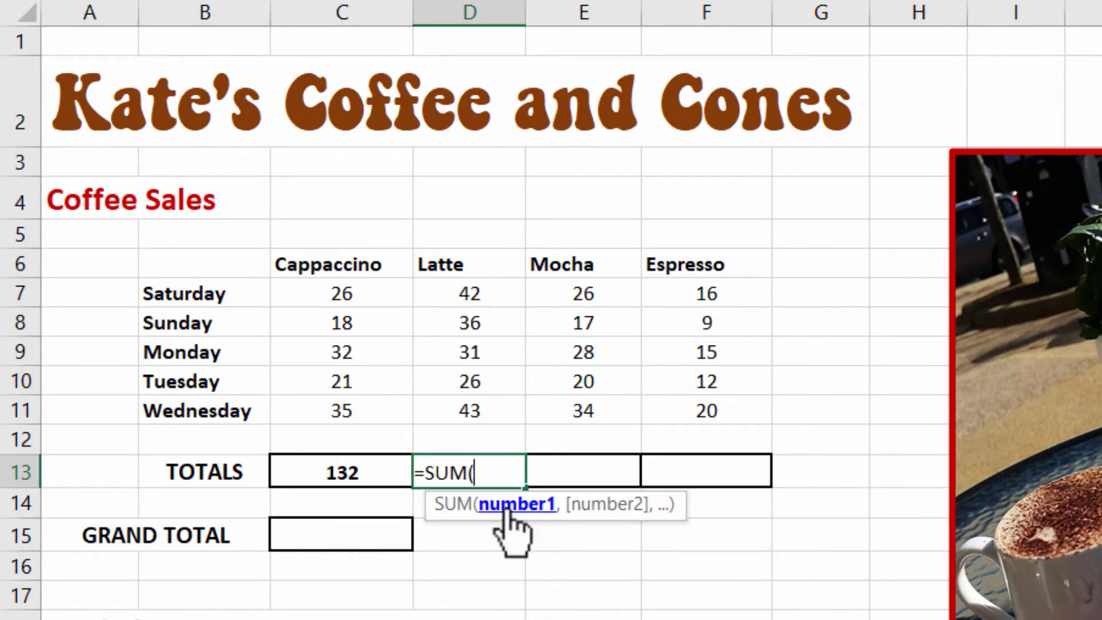
{"action": "left_click_drag", "start_coordinate": [489, 290], "coordinate": [480, 411]}
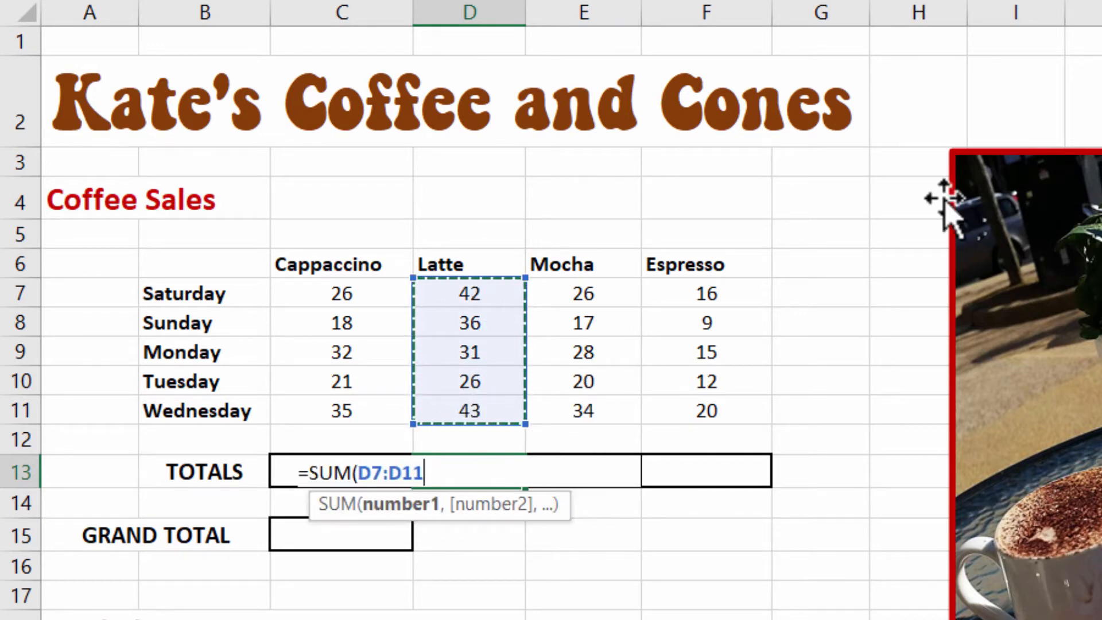
{"action": "key", "text": "Return"}
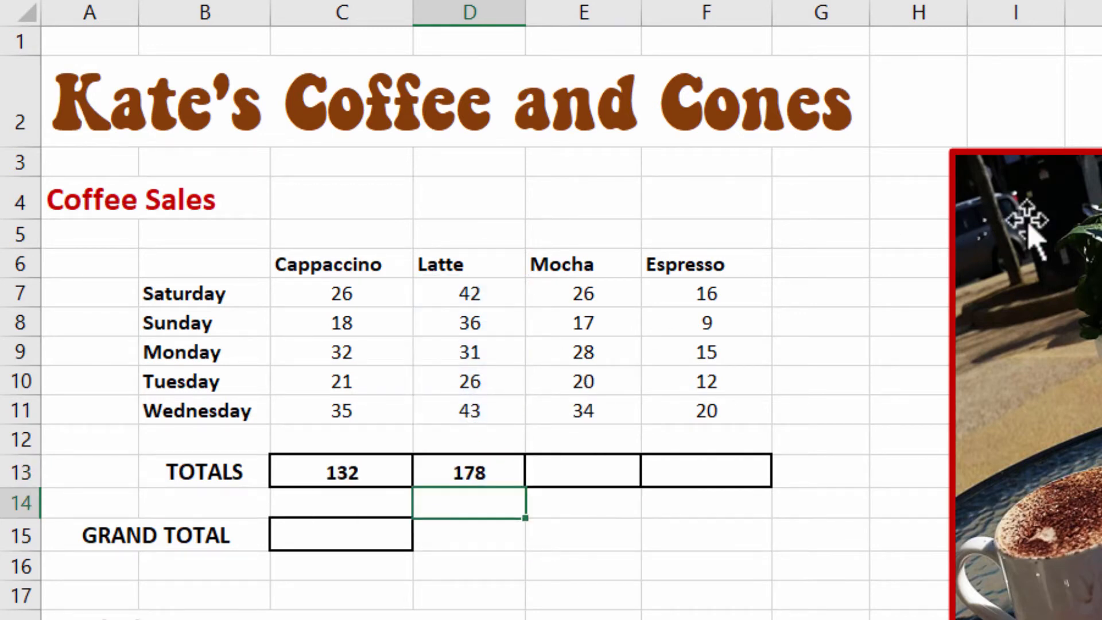
- Fill the Latte total formula across to the Mocha and Espresso totals in E13:F13 and check the Espresso figures
{"action": "left_click", "coordinate": [490, 470]}
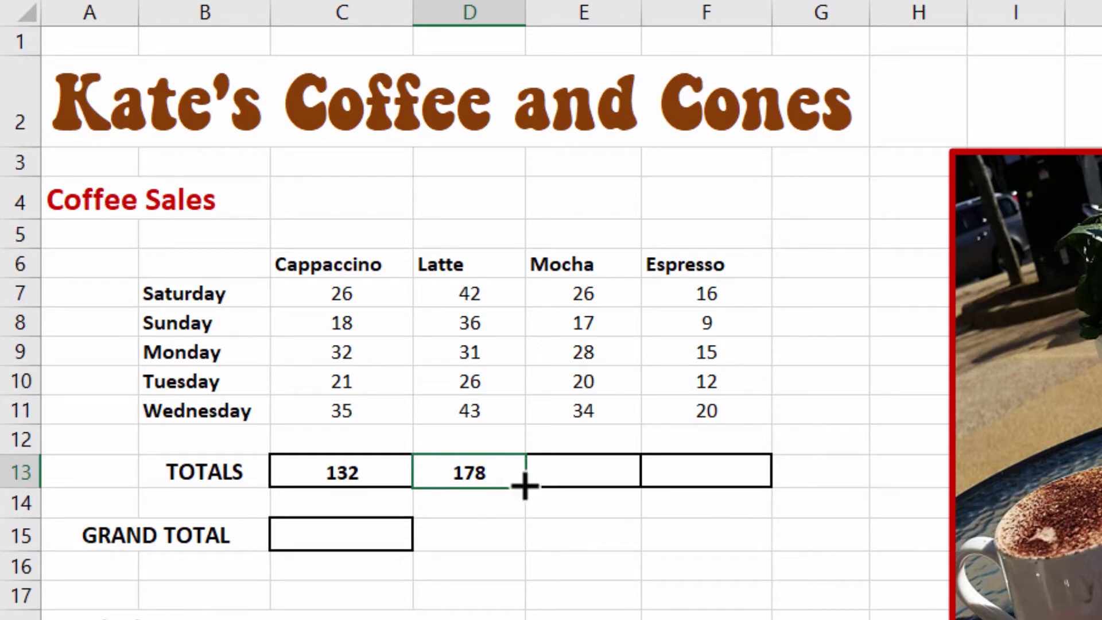
{"action": "left_click_drag", "start_coordinate": [525, 488], "coordinate": [721, 485]}
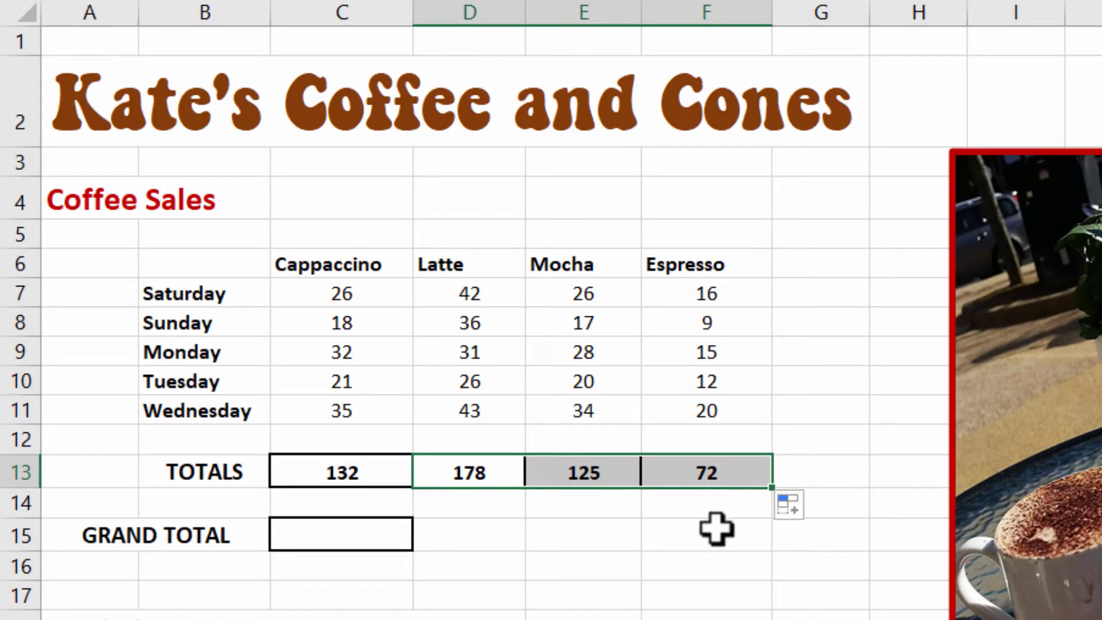
{"action": "left_click", "coordinate": [706, 508]}
{"action": "left_click", "coordinate": [732, 287]}
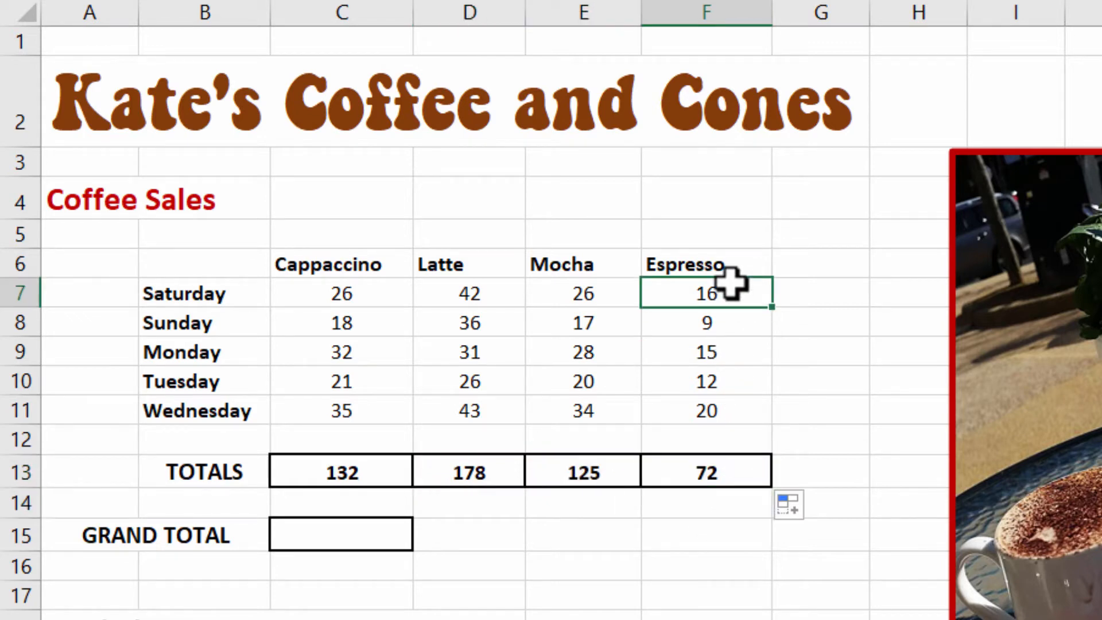
{"action": "left_click", "coordinate": [735, 323]}
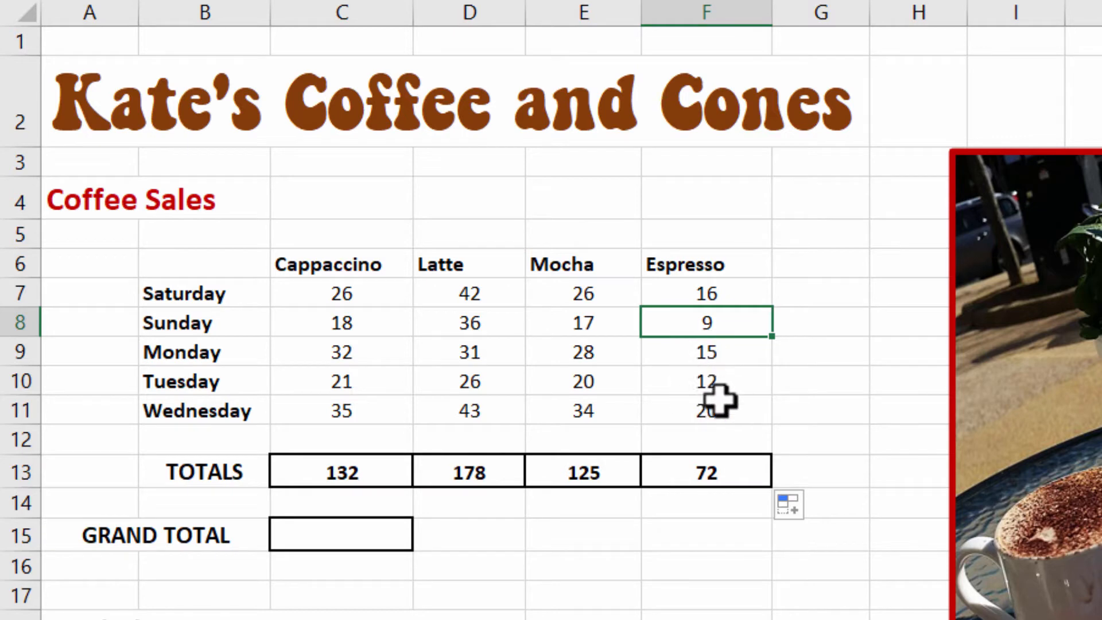
{"action": "left_click", "coordinate": [728, 478]}
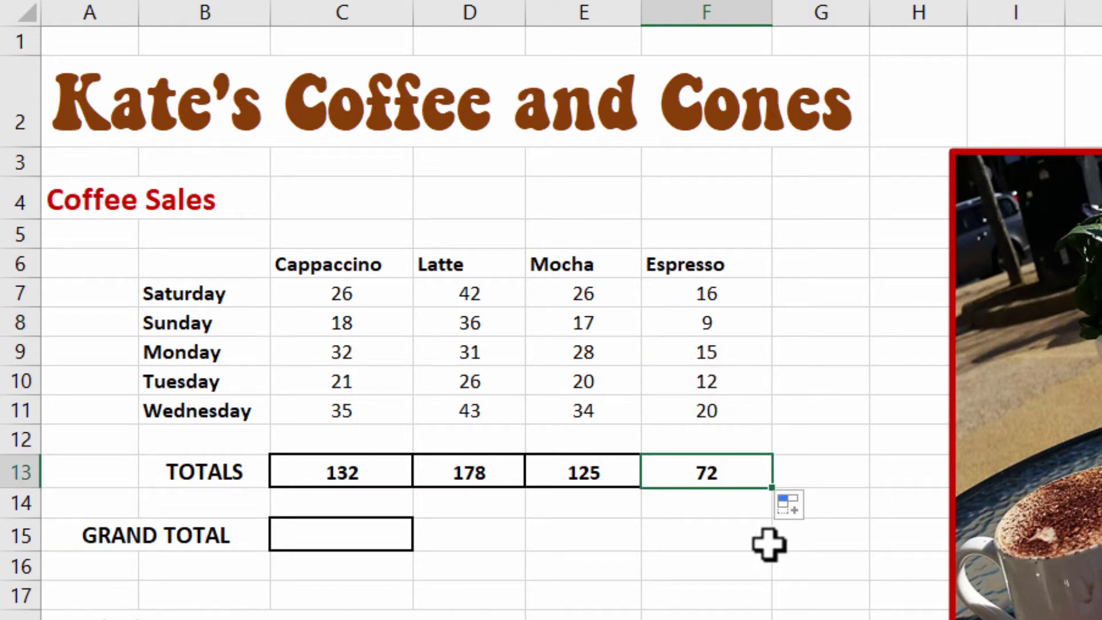
- Calculate the grand total in cell C15 with a SUM formula over the drink totals C13:F13
{"action": "left_click", "coordinate": [352, 529]}
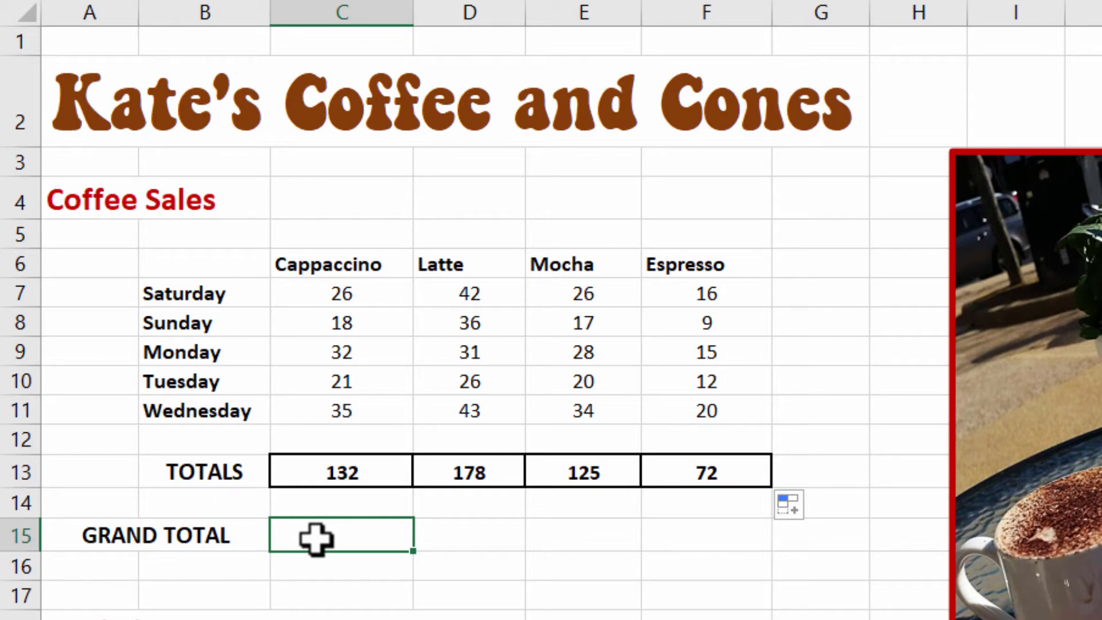
{"action": "type", "text": "sum"}
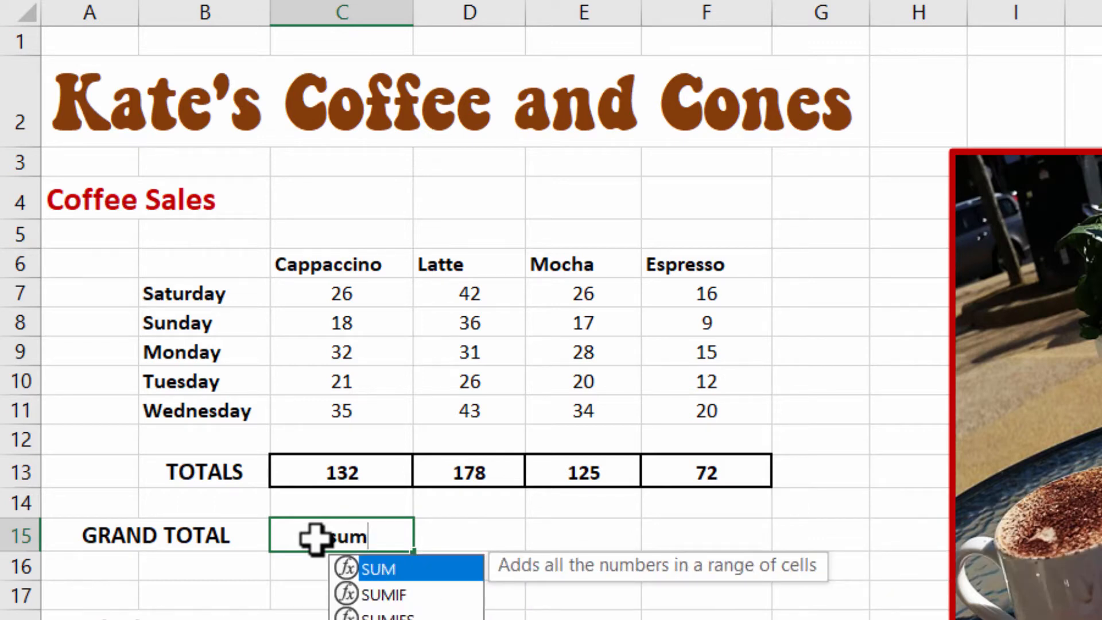
{"action": "type", "text": "("}
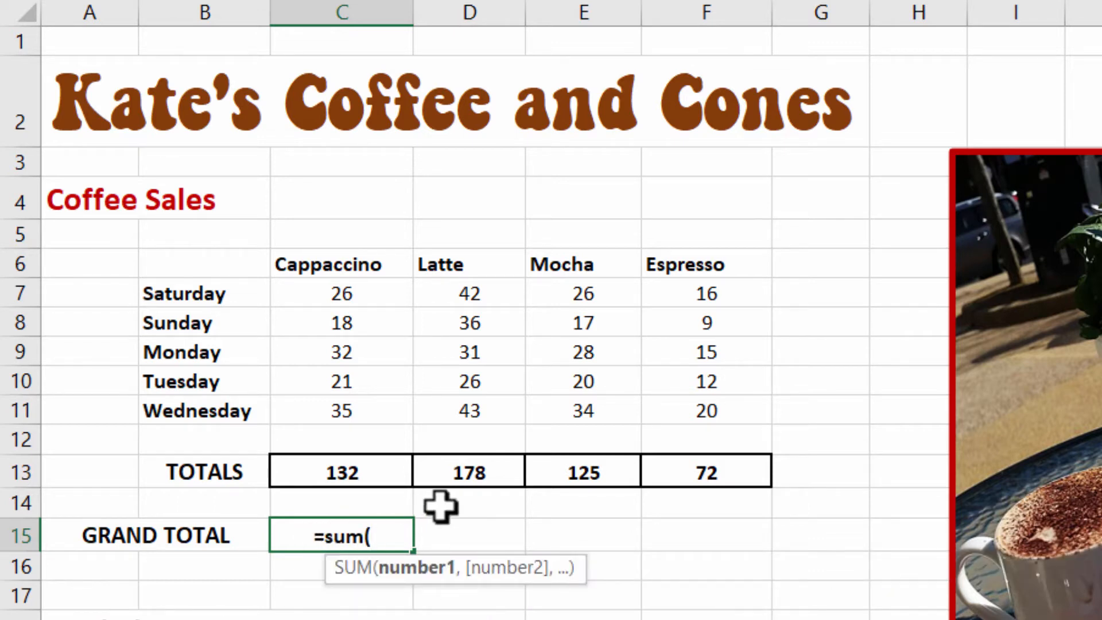
{"action": "left_click_drag", "start_coordinate": [363, 469], "coordinate": [692, 475]}
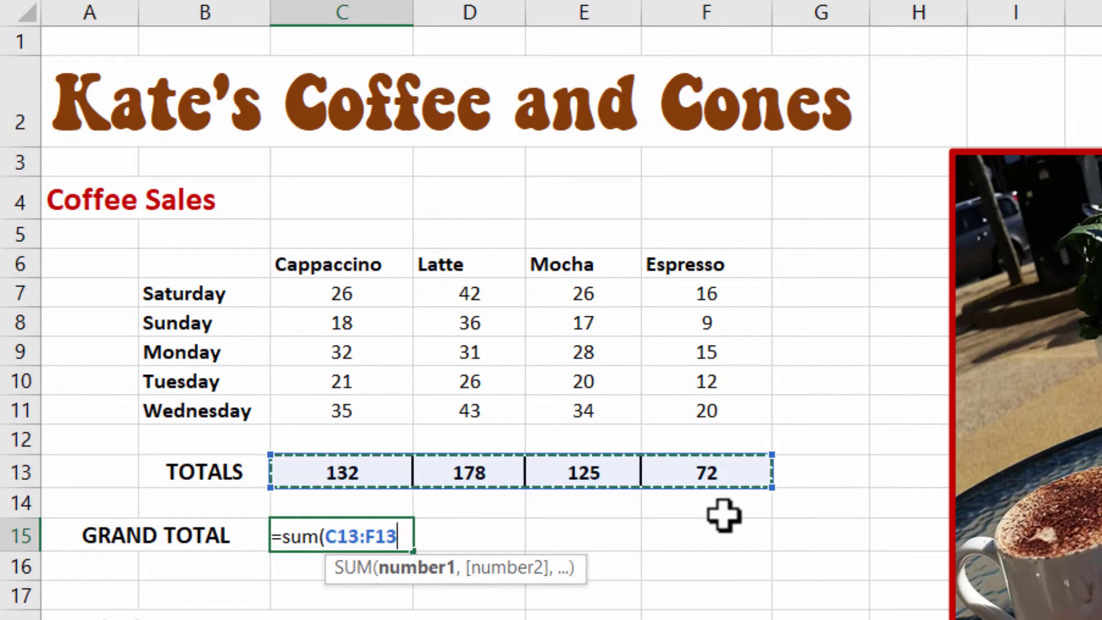
{"action": "key", "text": "Return"}
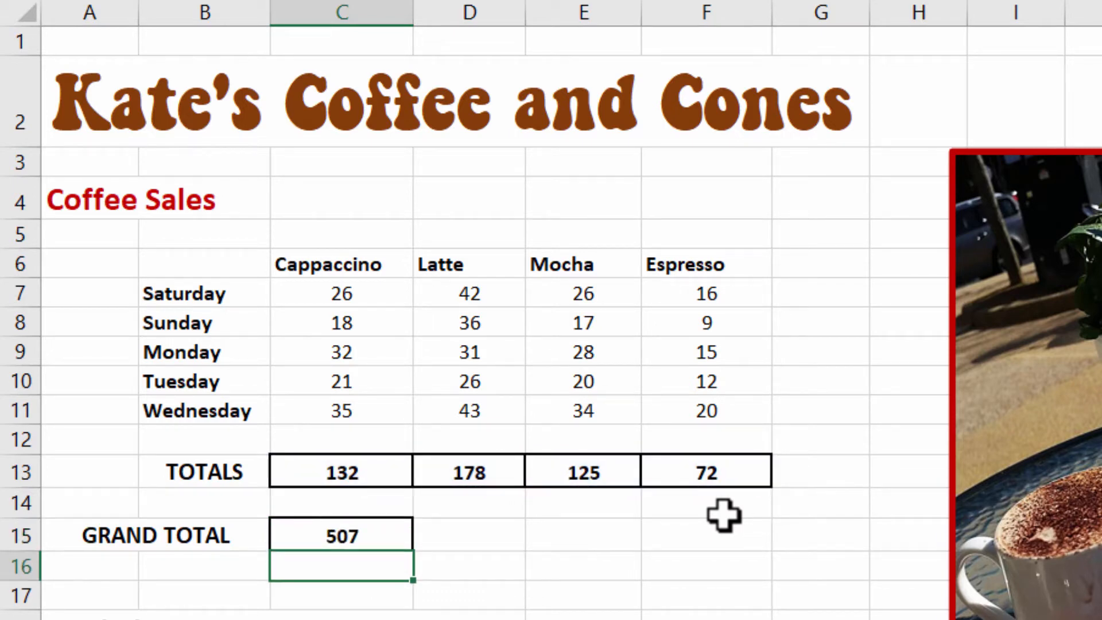
{"action": "left_click", "coordinate": [400, 528]}
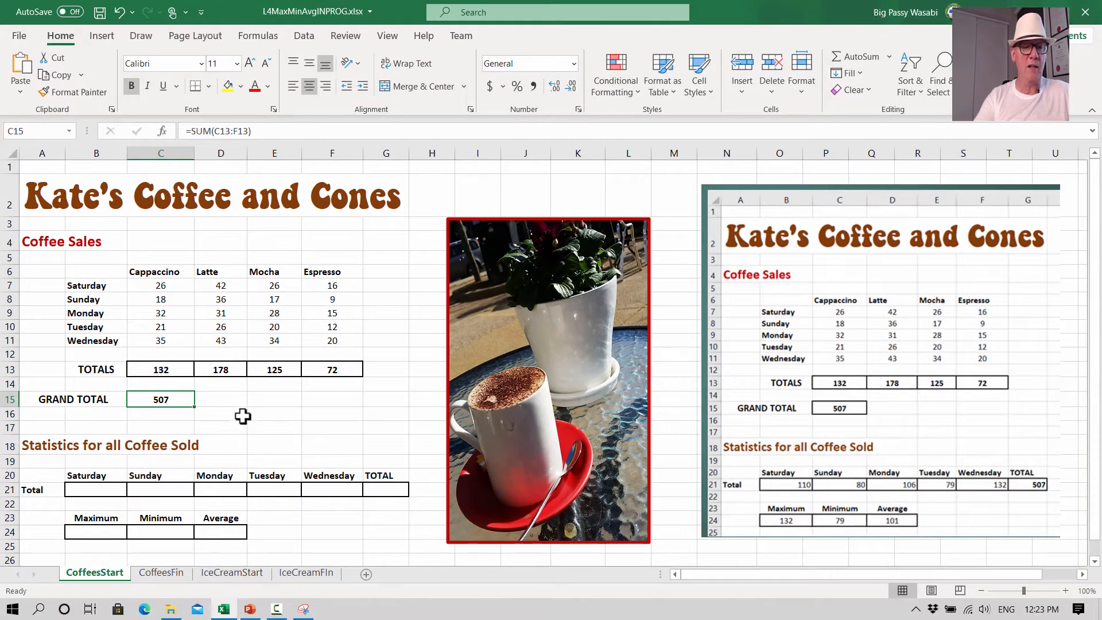
{"action": "left_click", "coordinate": [242, 414]}
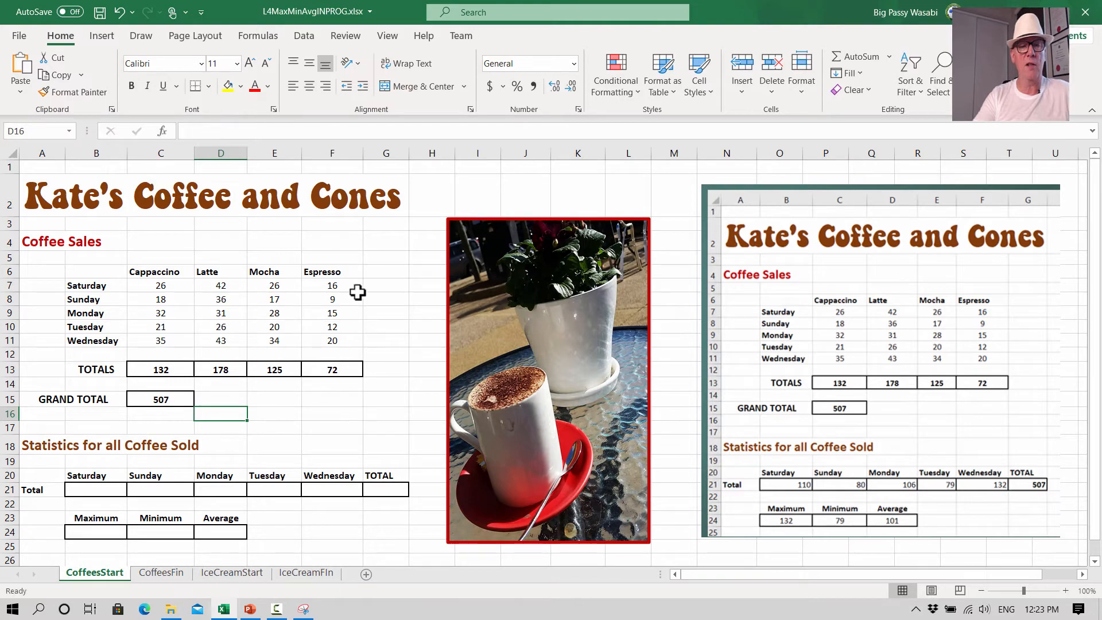
- Try totalling Saturday's sales beside the table in G7 with AutoSum over C7:F7, and clear that cell again
{"action": "left_click", "coordinate": [375, 285]}
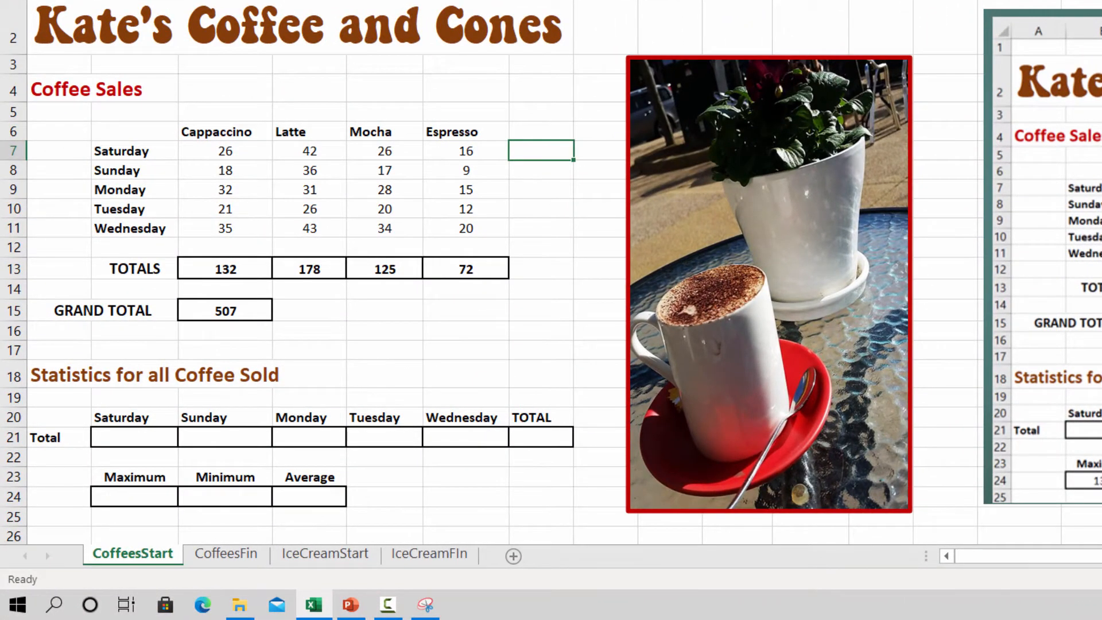
{"action": "key", "text": "alt+equal"}
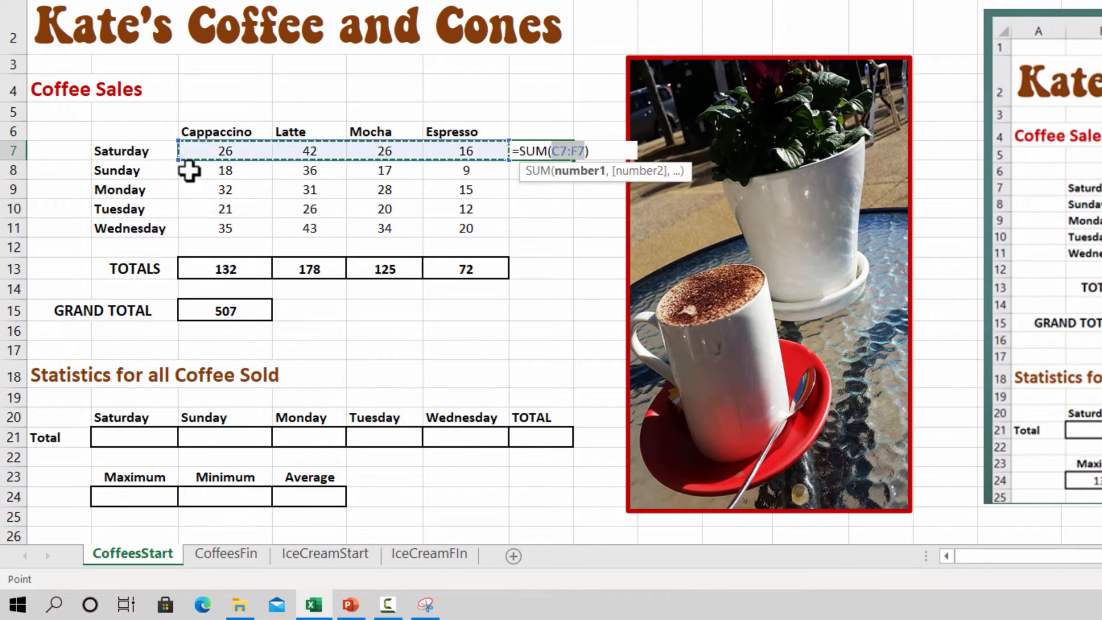
{"action": "key", "text": "Return"}
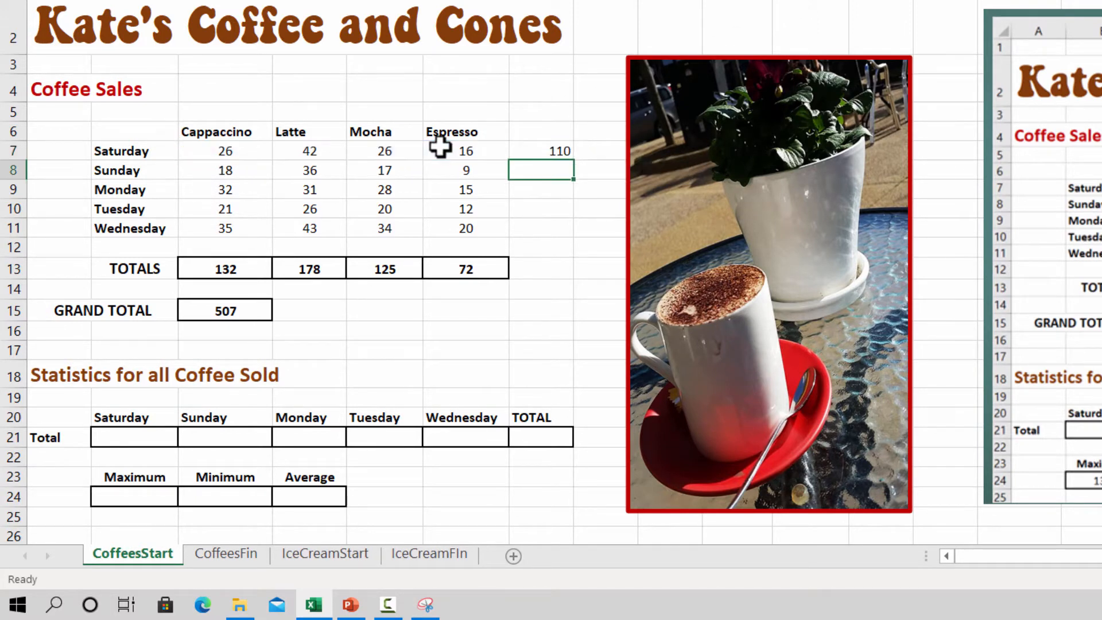
{"action": "left_click", "coordinate": [567, 153]}
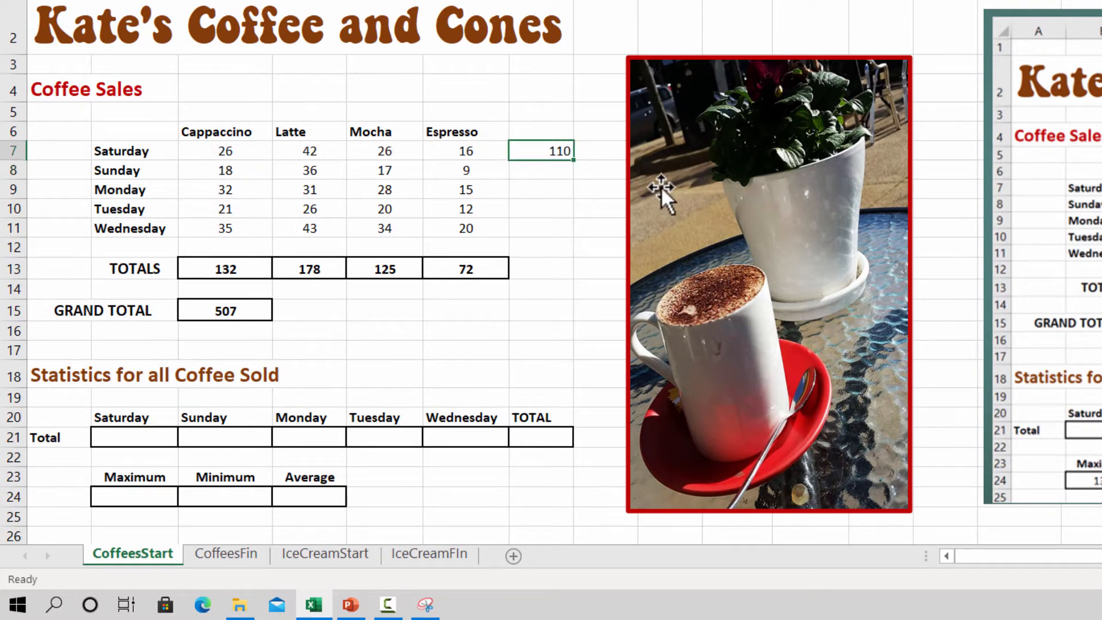
{"action": "right_click", "coordinate": [556, 149]}
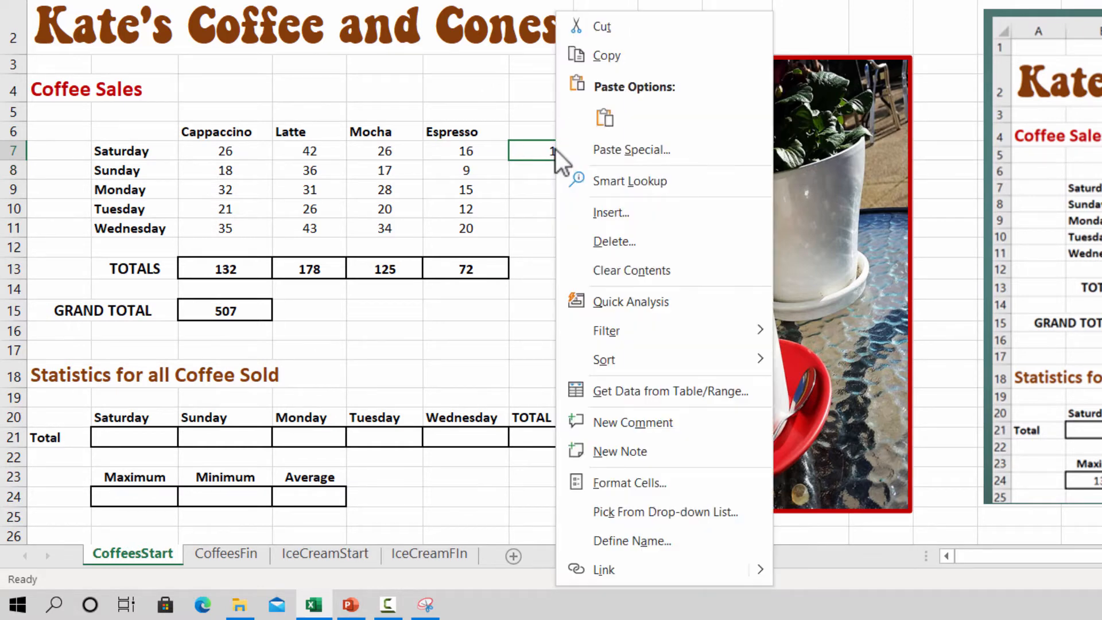
{"action": "left_click", "coordinate": [624, 271]}
- Total Saturday's coffee sales in cell B21 of the statistics section with a SUM formula over C7:F7
{"action": "left_click", "coordinate": [140, 427]}
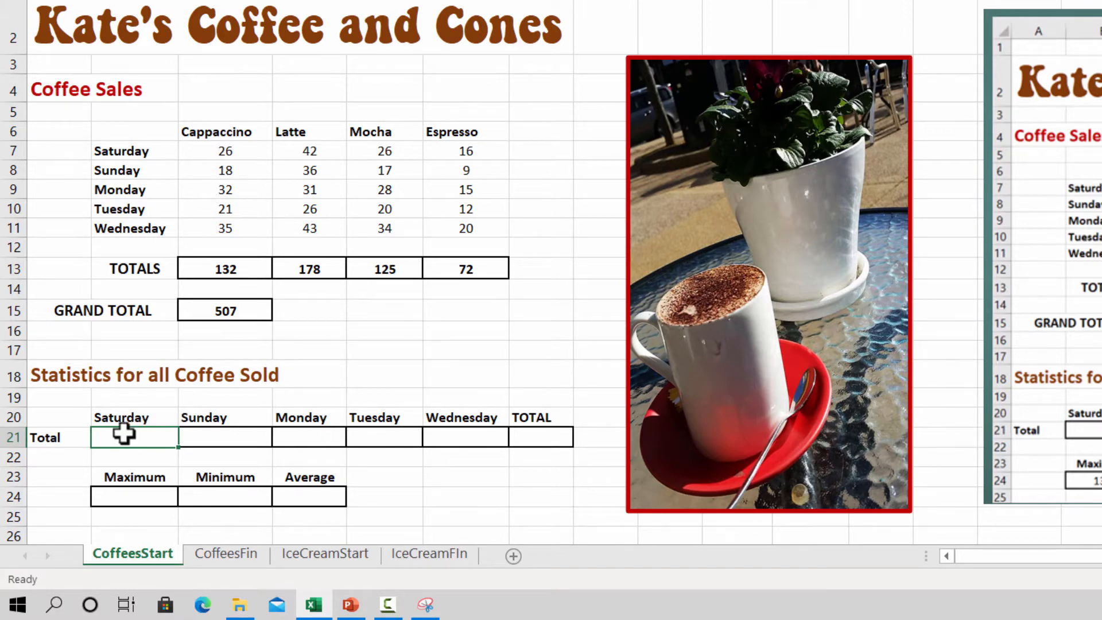
{"action": "type", "text": "=s"}
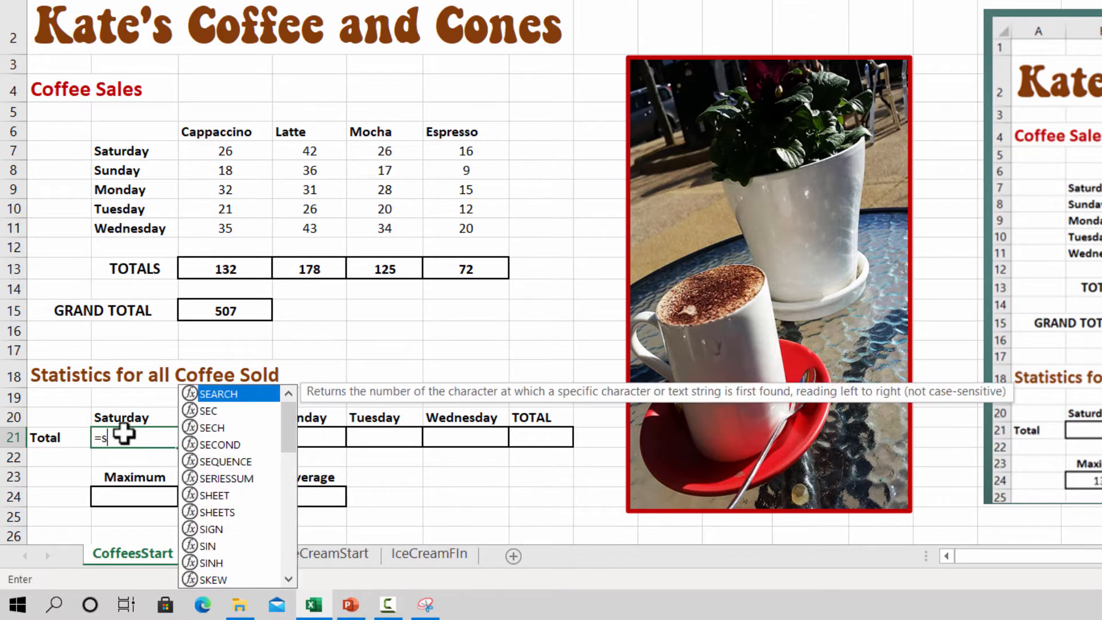
{"action": "type", "text": "um"}
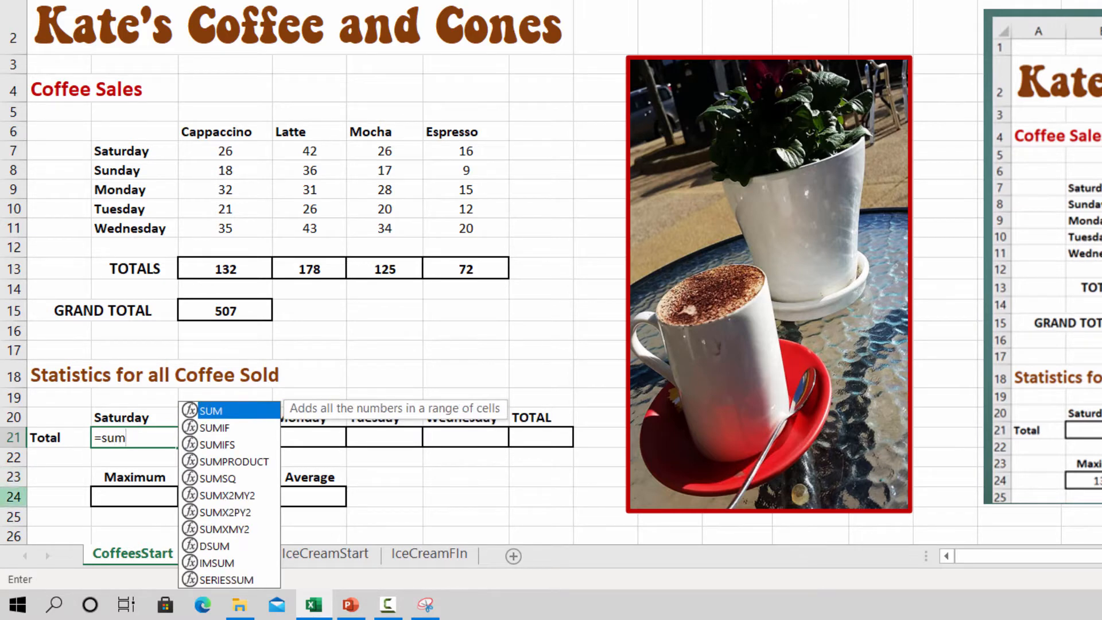
{"action": "double_click", "coordinate": [240, 414]}
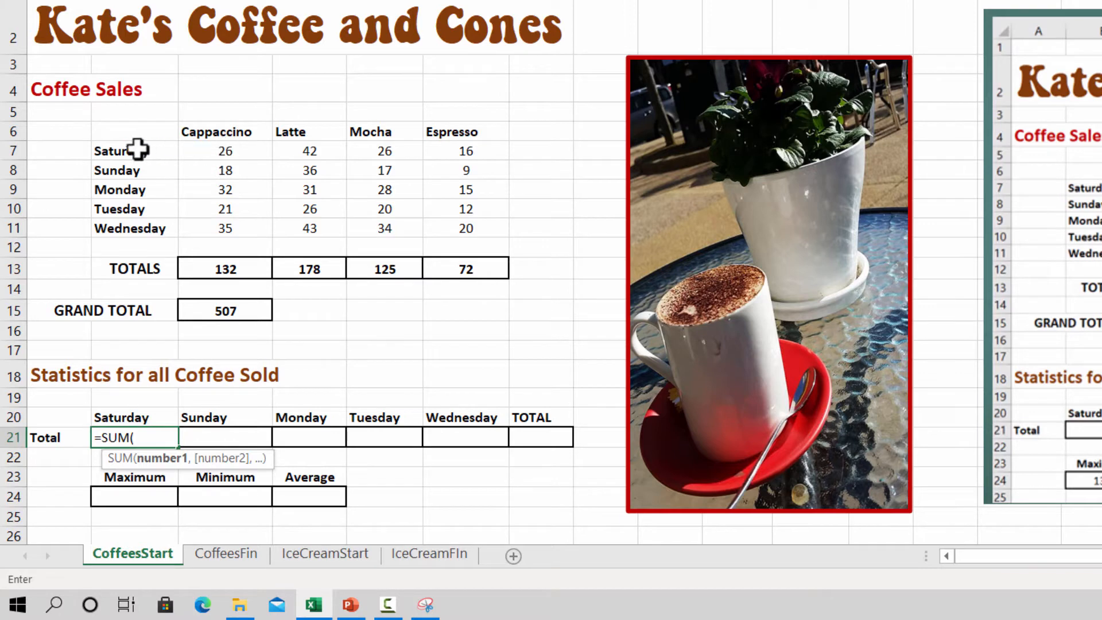
{"action": "left_click", "coordinate": [237, 150]}
{"action": "left_click_drag", "start_coordinate": [237, 150], "coordinate": [447, 154]}
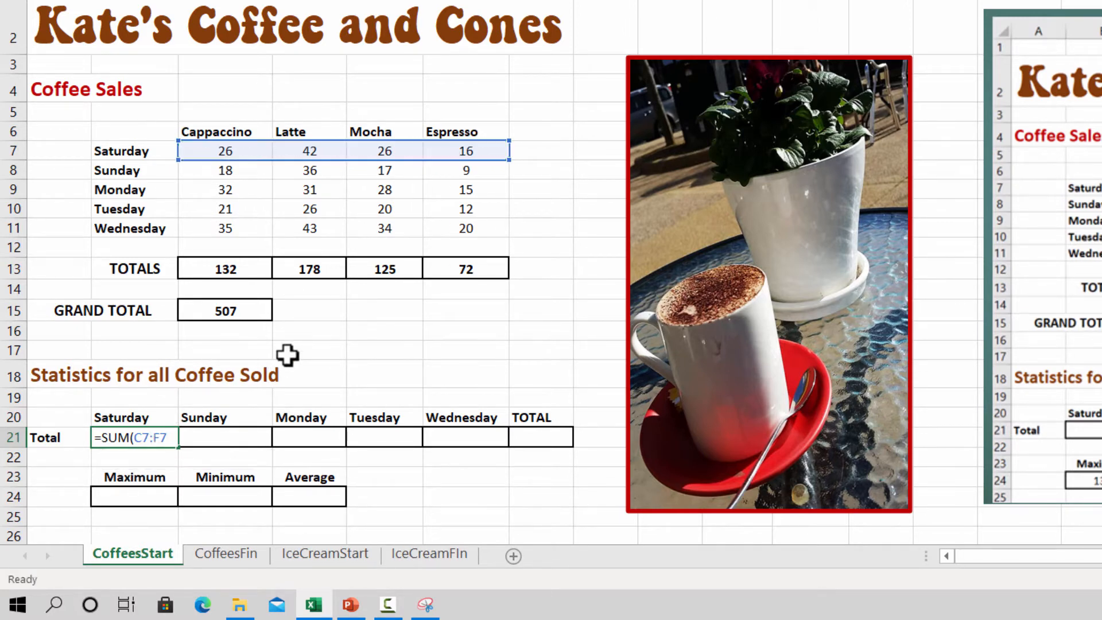
{"action": "key", "text": "Return"}
- Fill Saturday's total formula from B21 across the Sunday to Wednesday cells C21:F21 and select the Sunday total
{"action": "left_click", "coordinate": [164, 436]}
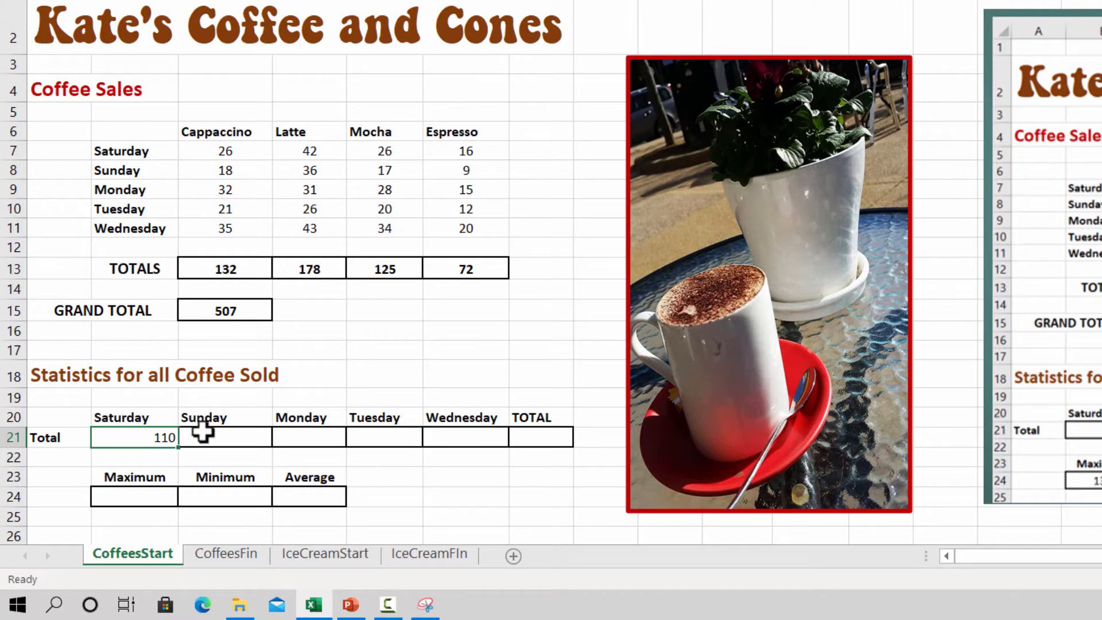
{"action": "left_click_drag", "start_coordinate": [184, 449], "coordinate": [512, 457]}
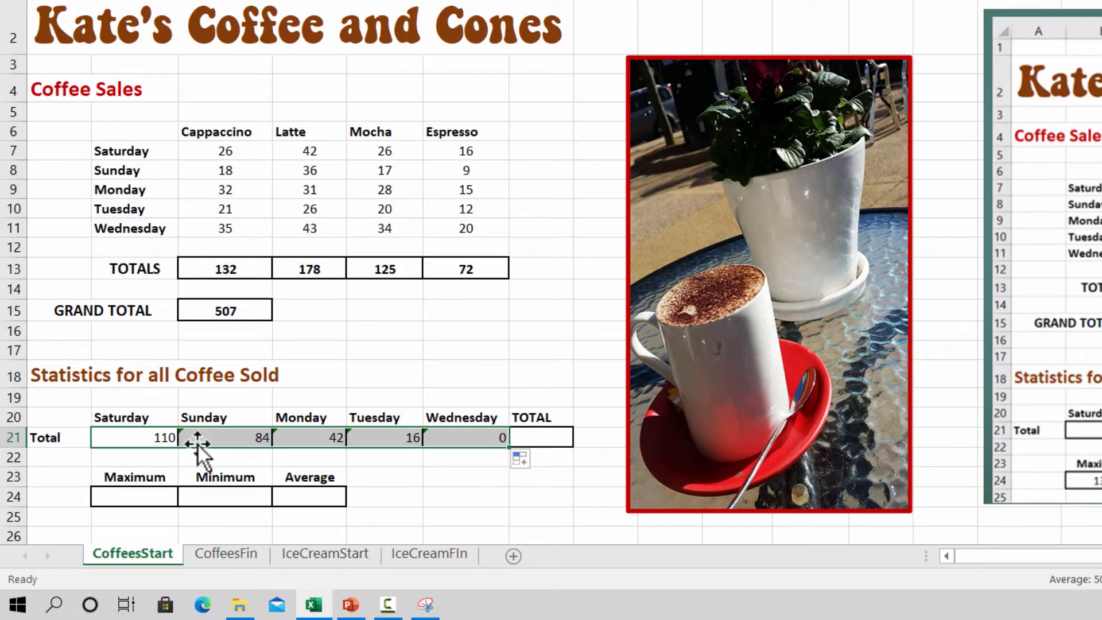
{"action": "left_click", "coordinate": [230, 437]}
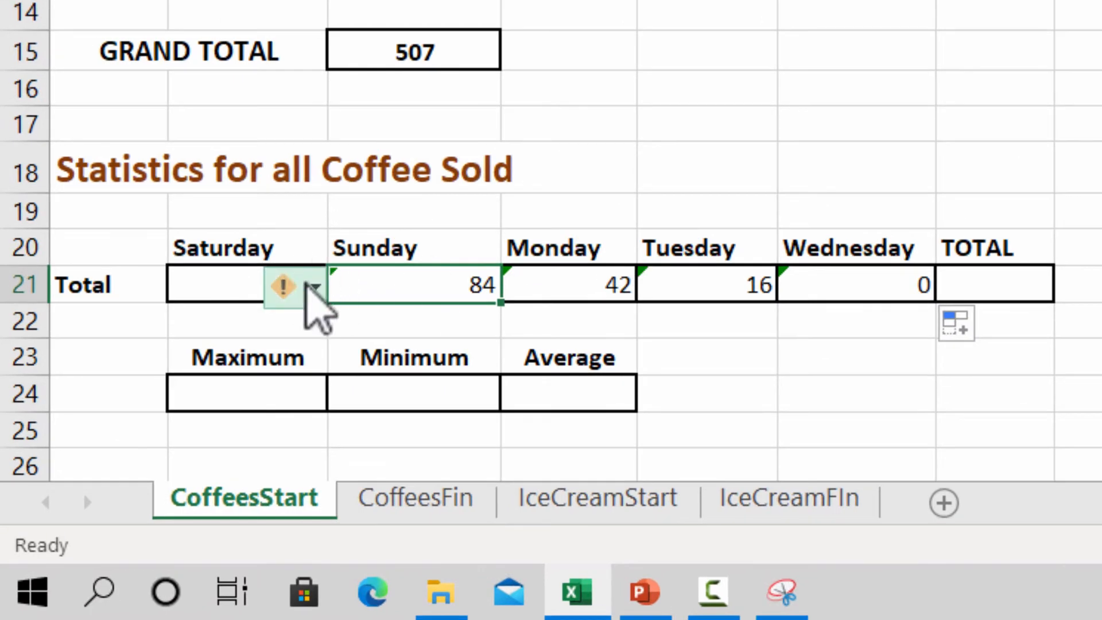
- Inspect the formula warning on the Sunday total in C21 and its error options
{"action": "left_click", "coordinate": [314, 287]}
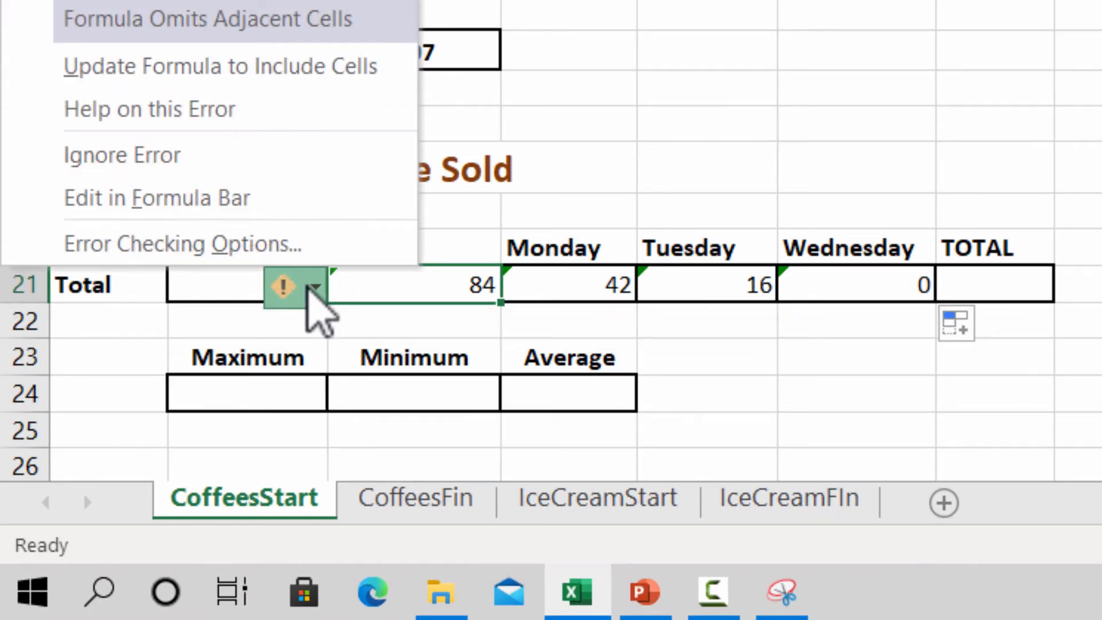
{"action": "left_click", "coordinate": [314, 287]}
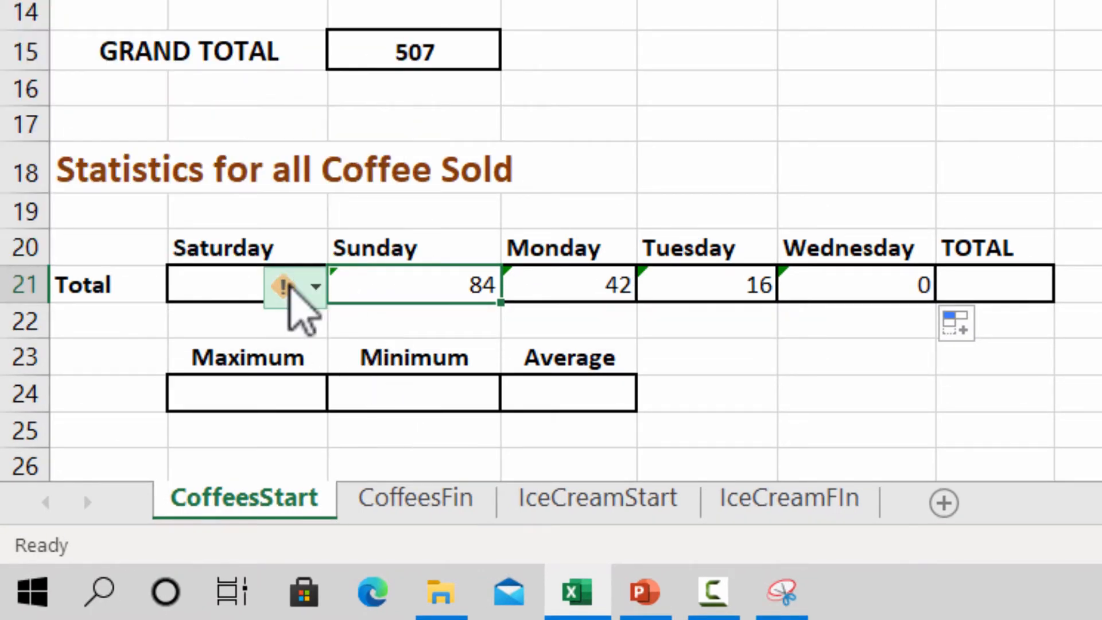
{"action": "mouse_move", "coordinate": [276, 281]}
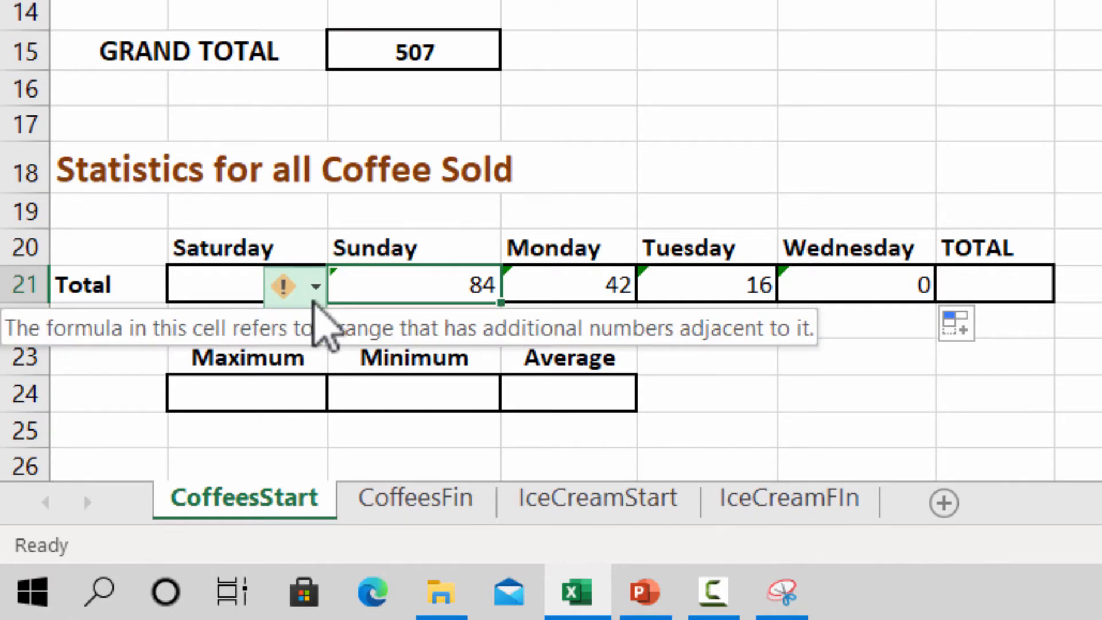
- Clear the contents of C21:G21, covering the Sunday to Wednesday totals and the TOTAL cell
{"action": "left_click_drag", "start_coordinate": [415, 290], "coordinate": [962, 286]}
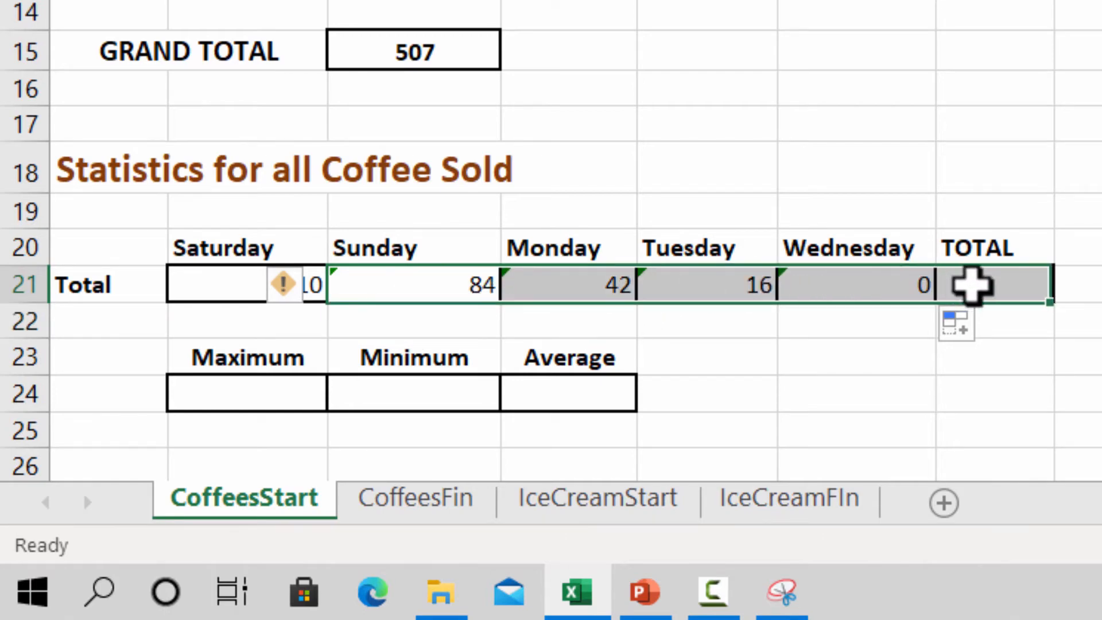
{"action": "right_click", "coordinate": [805, 287]}
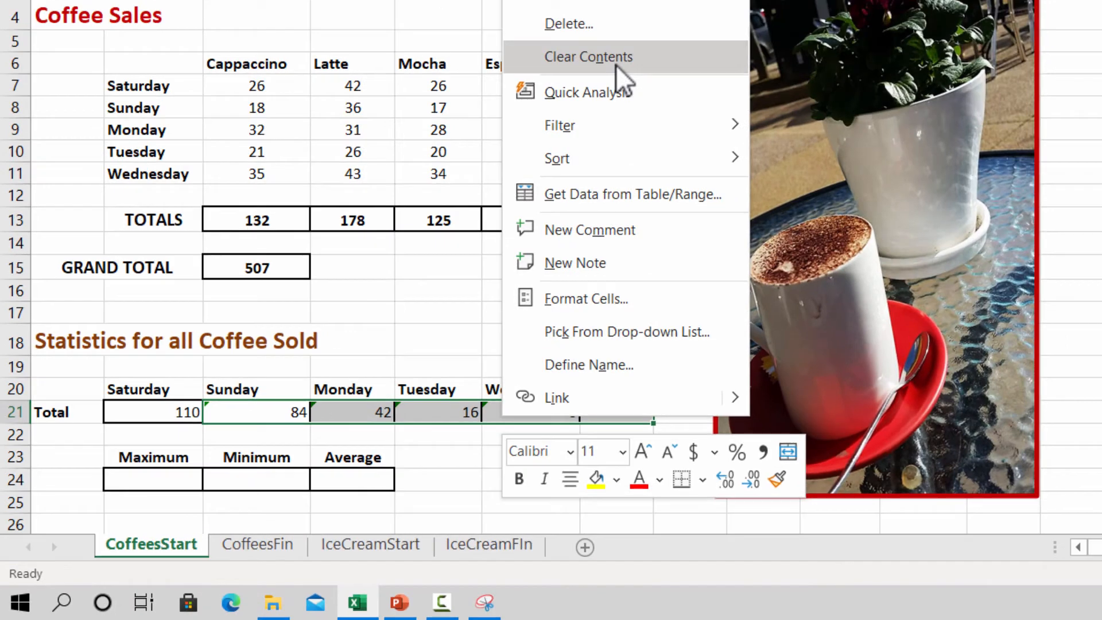
{"action": "left_click", "coordinate": [622, 74]}
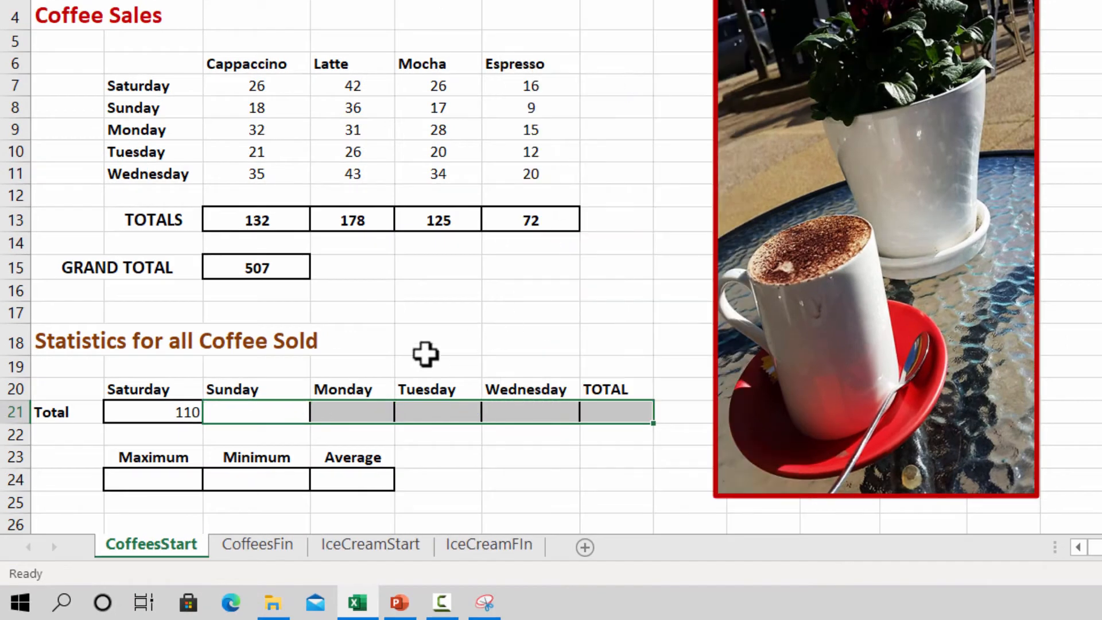
- Total Sunday's coffee sales in C21 with a SUM formula over C8:F8
{"action": "left_click", "coordinate": [277, 415]}
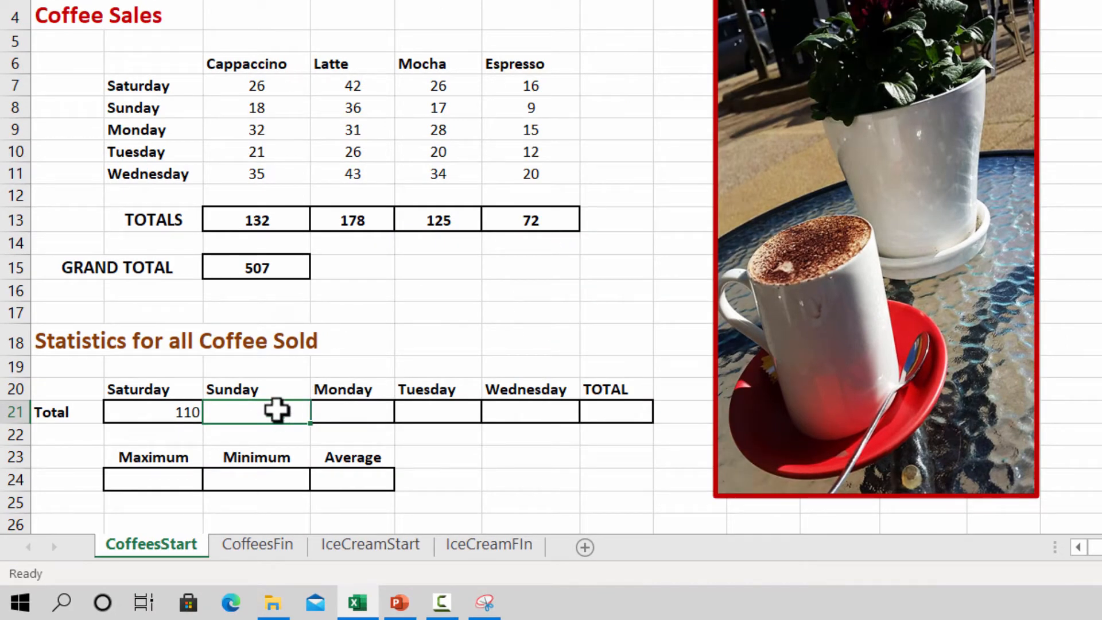
{"action": "type", "text": "=su"}
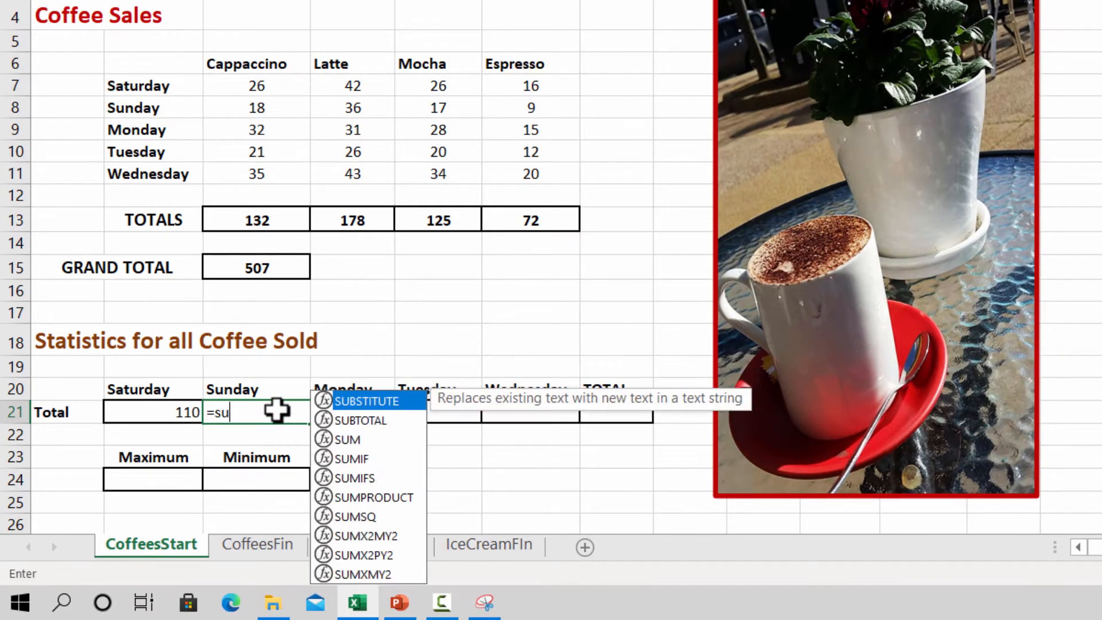
{"action": "type", "text": "m"}
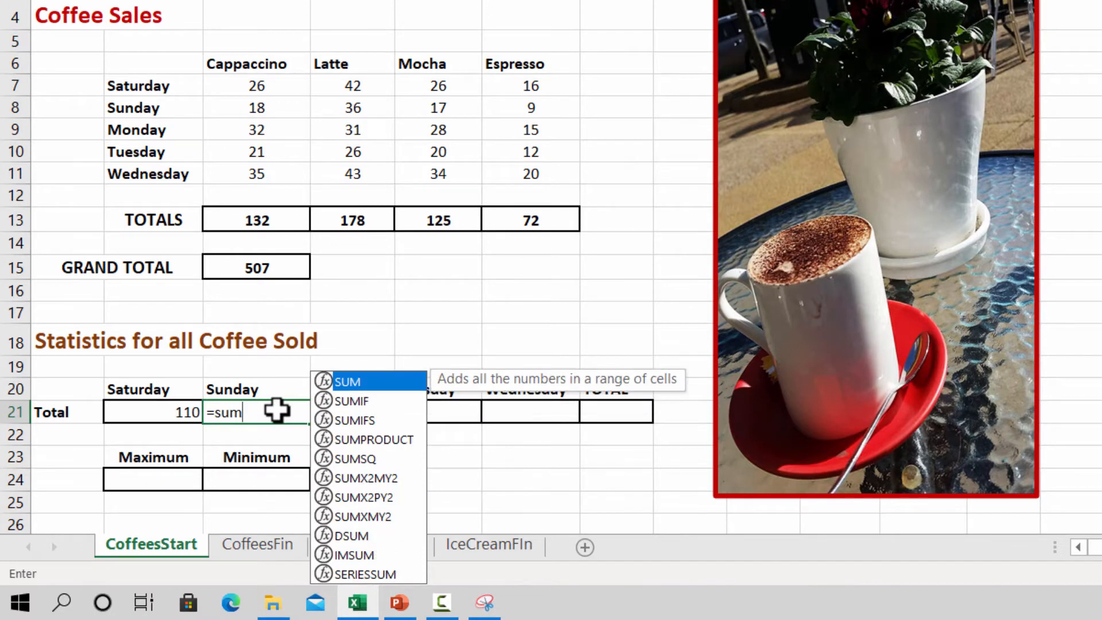
{"action": "double_click", "coordinate": [390, 381]}
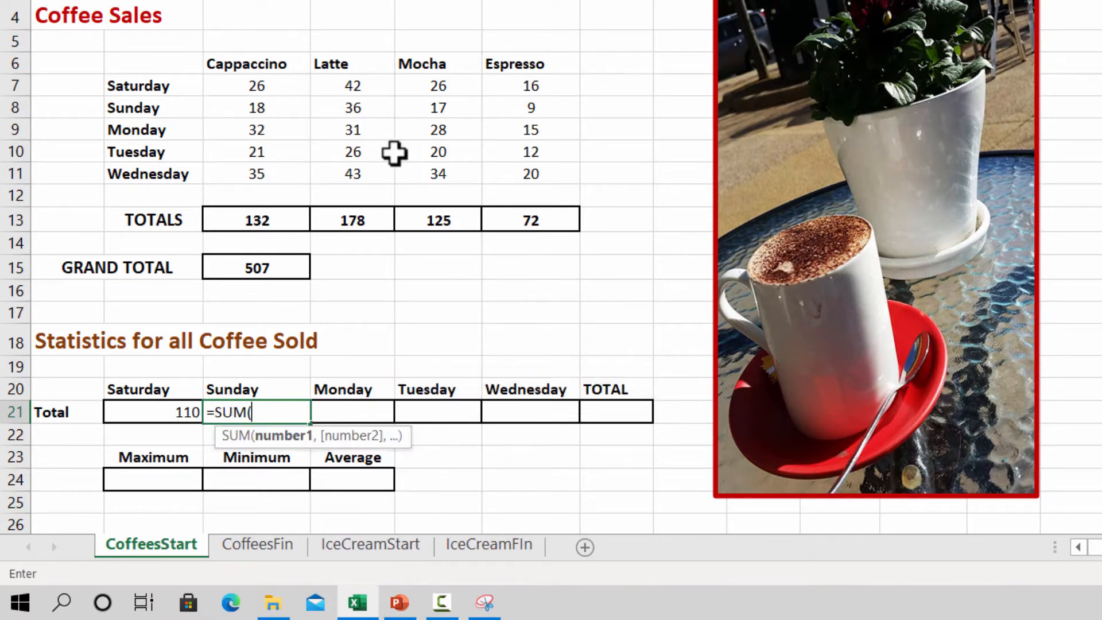
{"action": "left_click_drag", "start_coordinate": [209, 108], "coordinate": [497, 108]}
{"action": "key", "text": "Return"}
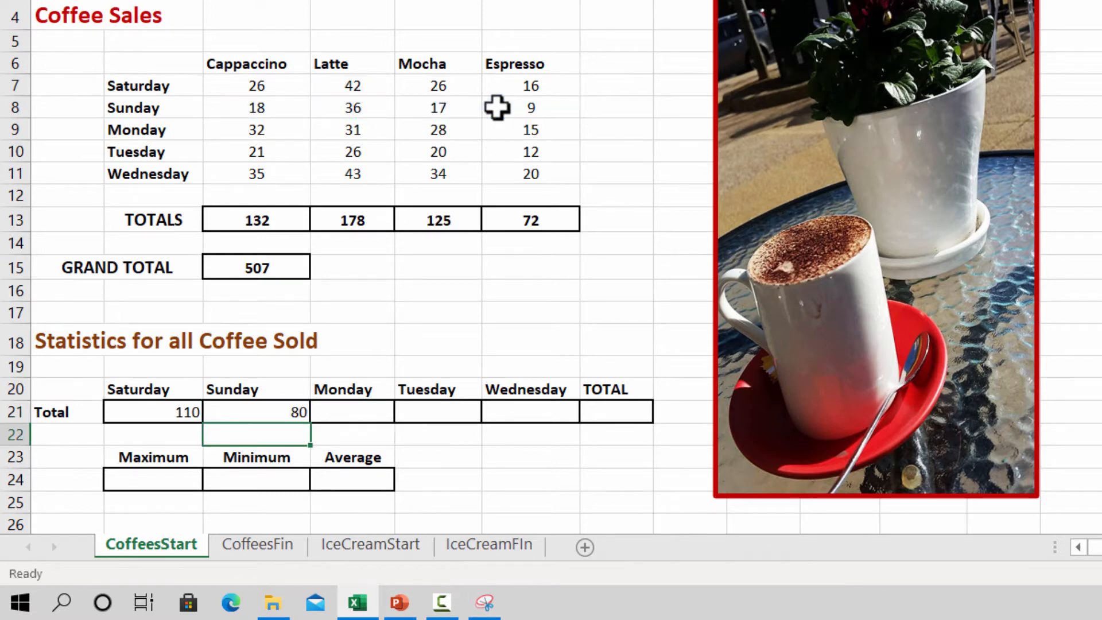
- Total Monday's coffee sales in D21 with a SUM formula over C9:F9
{"action": "left_click", "coordinate": [370, 411]}
{"action": "left_click", "coordinate": [293, 415]}
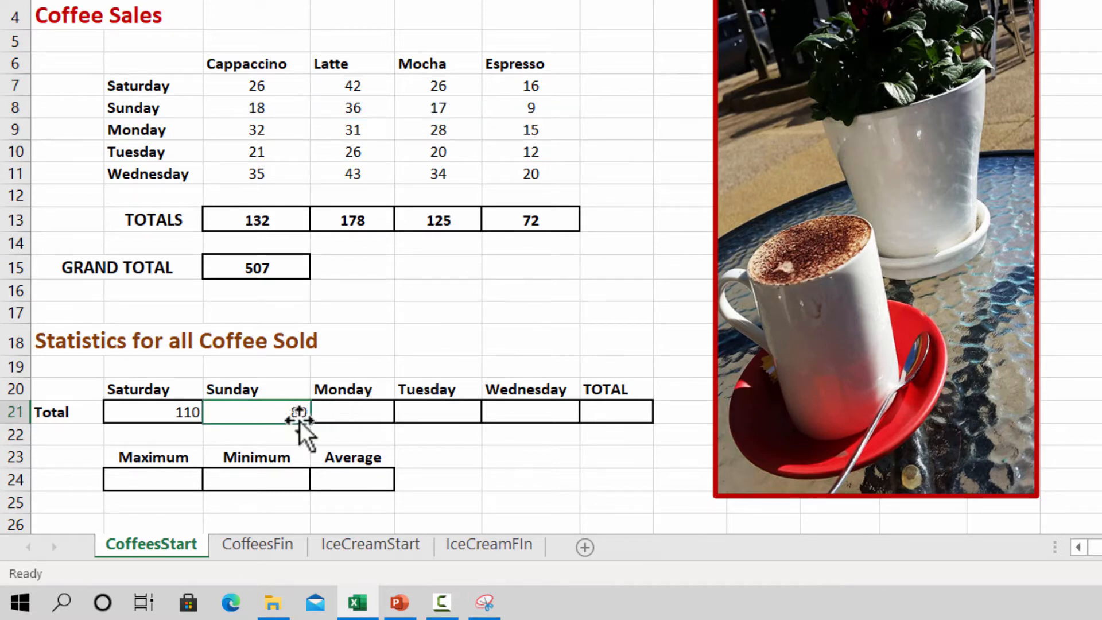
{"action": "left_click", "coordinate": [341, 414]}
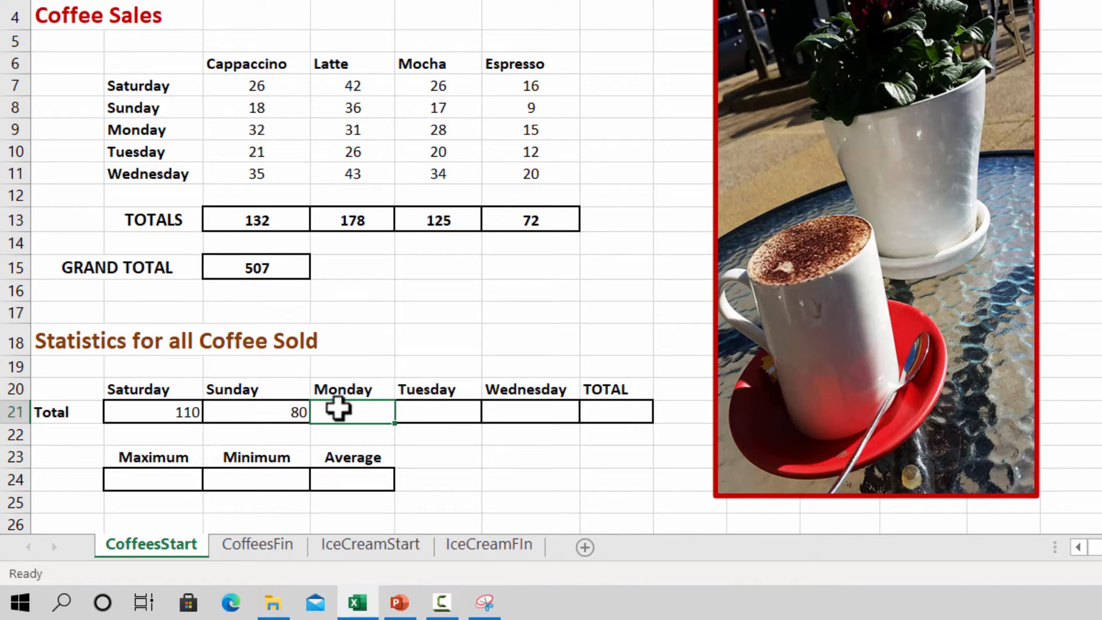
{"action": "type", "text": "=s"}
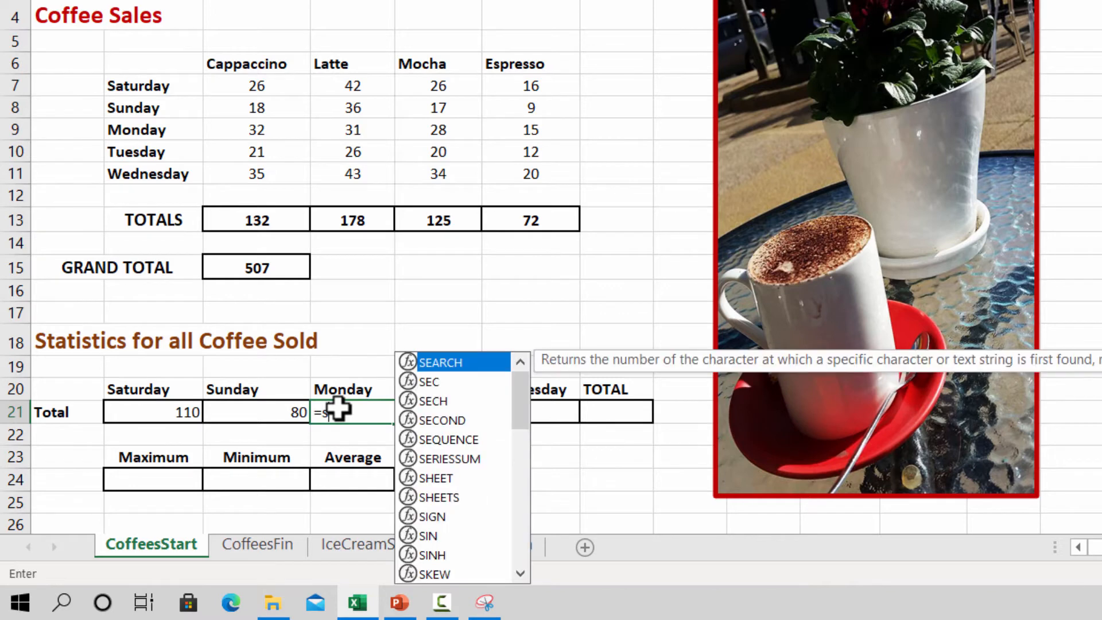
{"action": "type", "text": "um"}
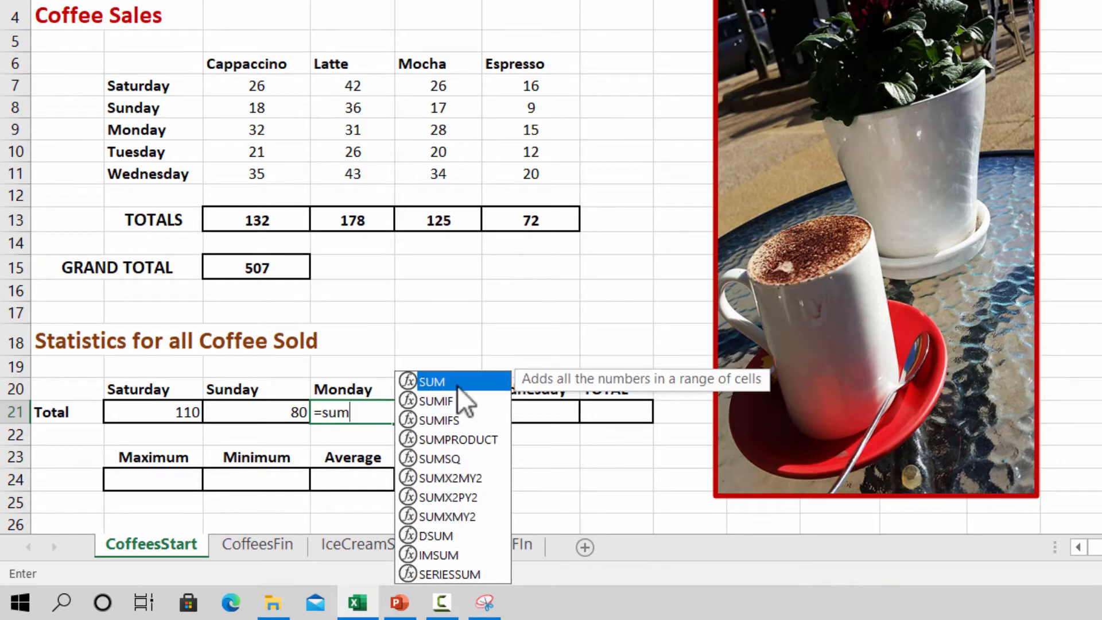
{"action": "double_click", "coordinate": [457, 384]}
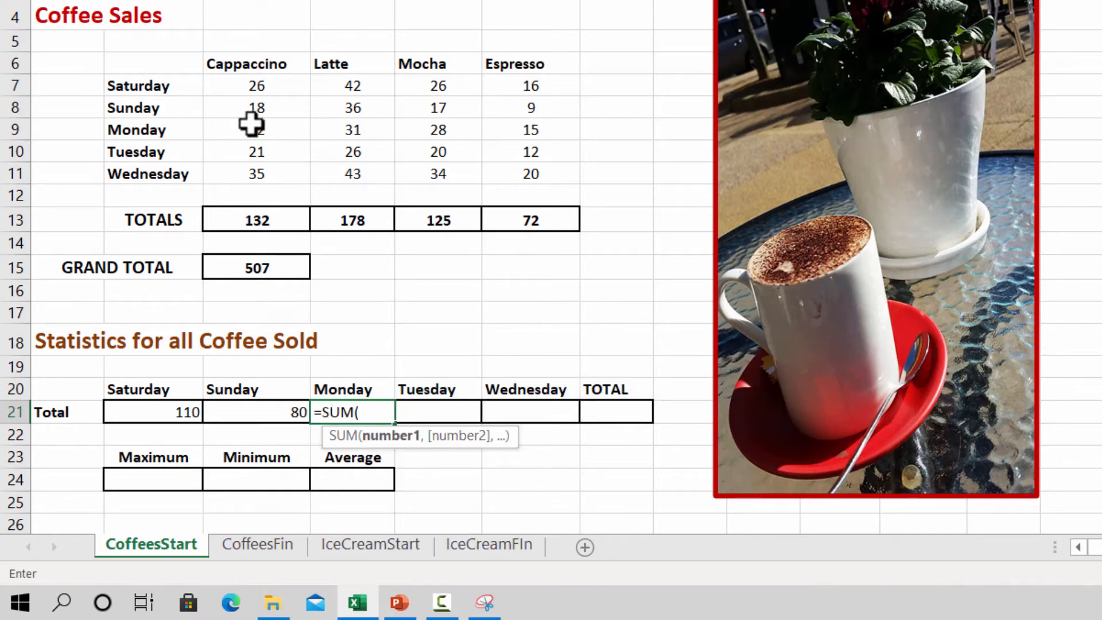
{"action": "left_click_drag", "start_coordinate": [239, 127], "coordinate": [564, 128]}
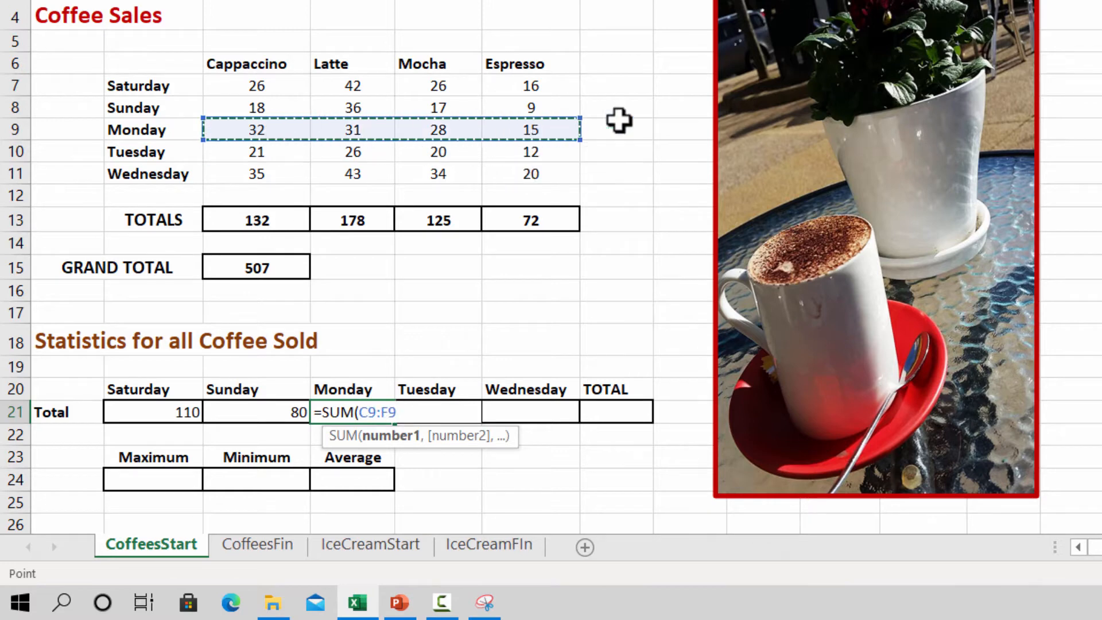
{"action": "key", "text": "Return"}
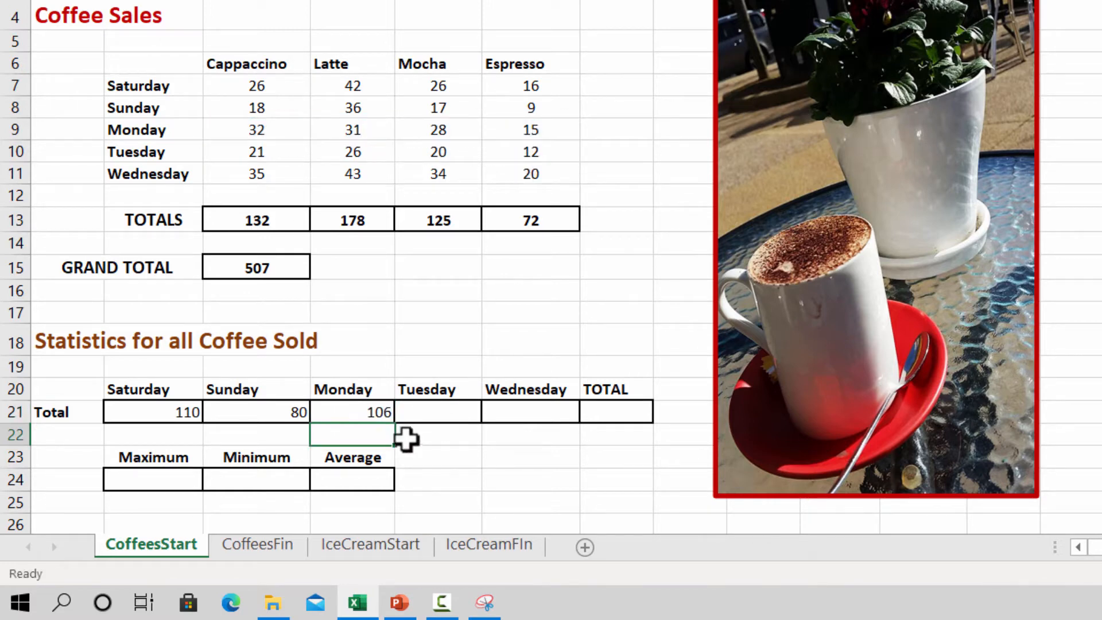
- Total Tuesday's coffee sales in E21 with a SUM formula over C10:F10
{"action": "left_click", "coordinate": [424, 417]}
{"action": "type", "text": "=sum"}
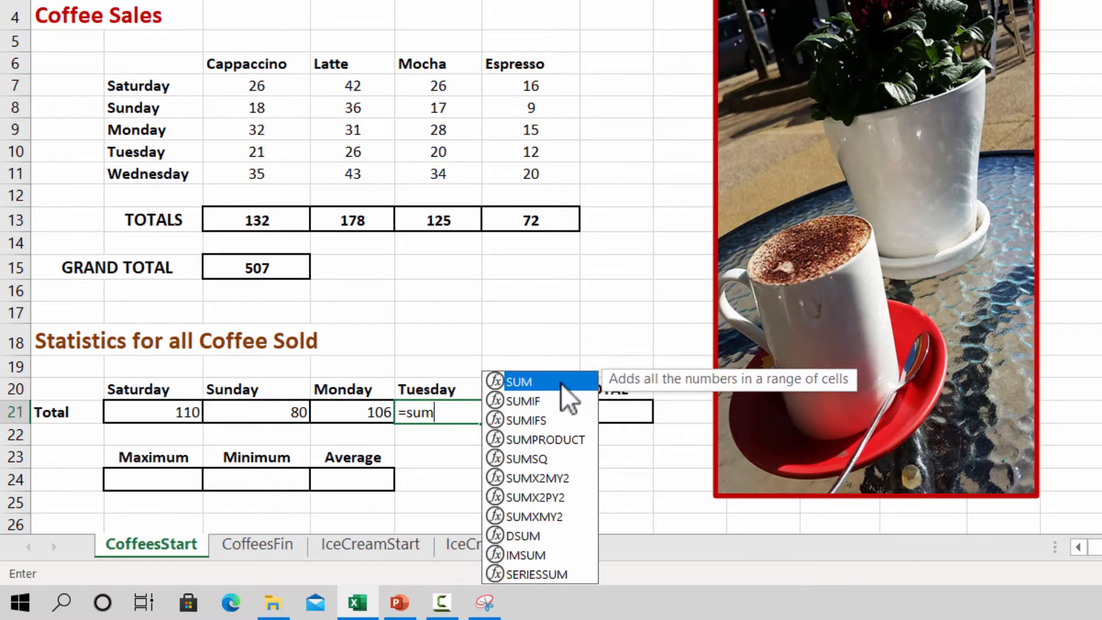
{"action": "double_click", "coordinate": [560, 382]}
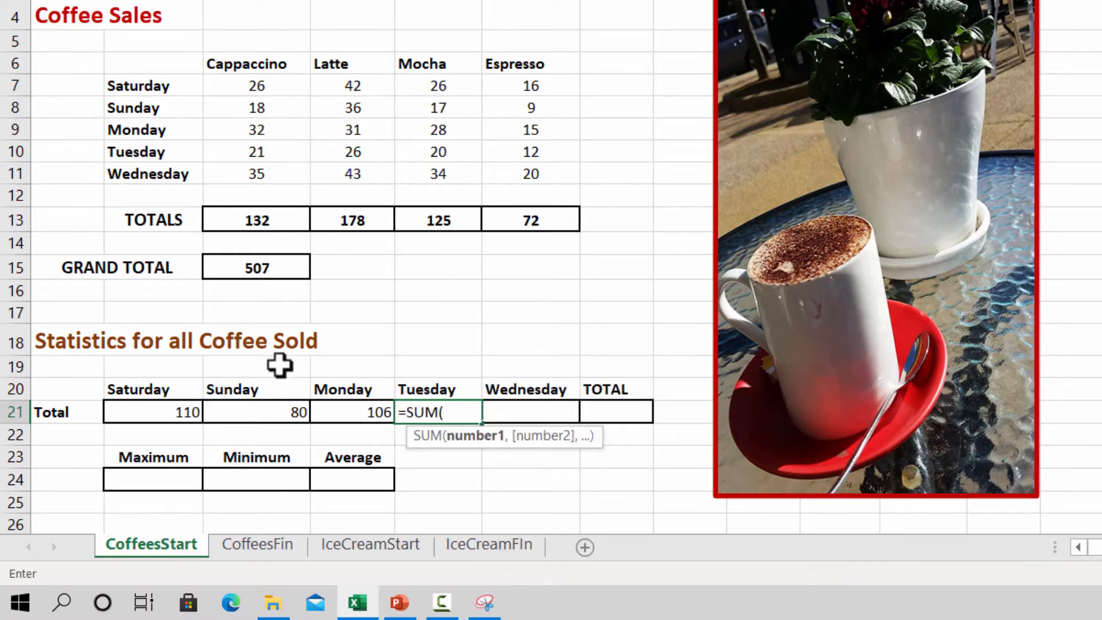
{"action": "left_click_drag", "start_coordinate": [233, 153], "coordinate": [490, 149]}
{"action": "type", "text": ")"}
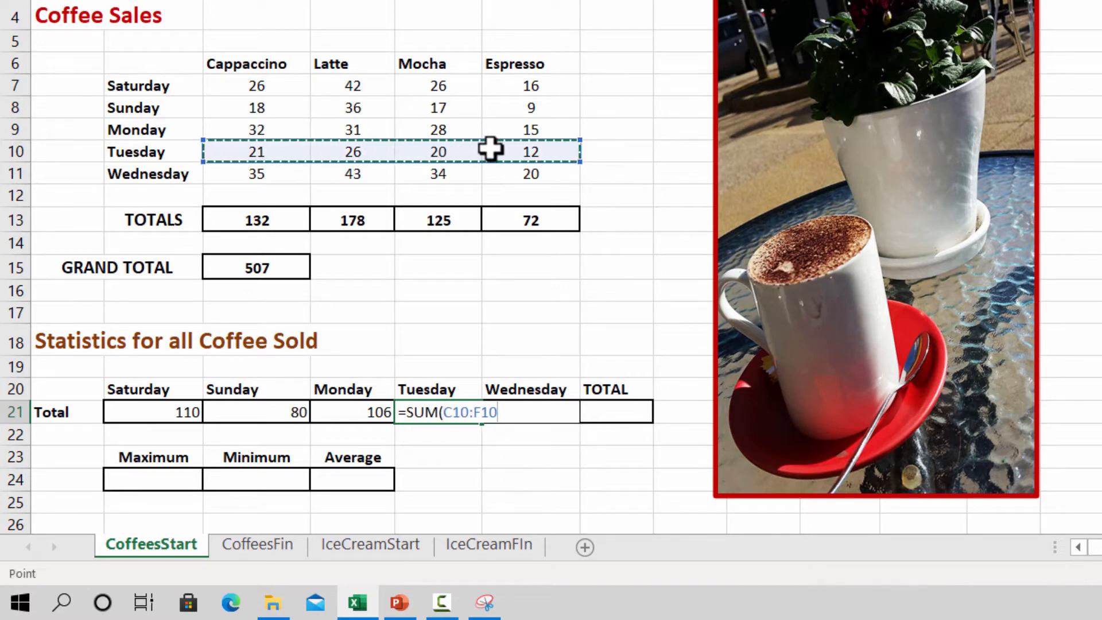
{"action": "key", "text": "Return"}
- Total Wednesday's coffee sales in F21 with a SUM formula over C11:F11
{"action": "left_click", "coordinate": [552, 419]}
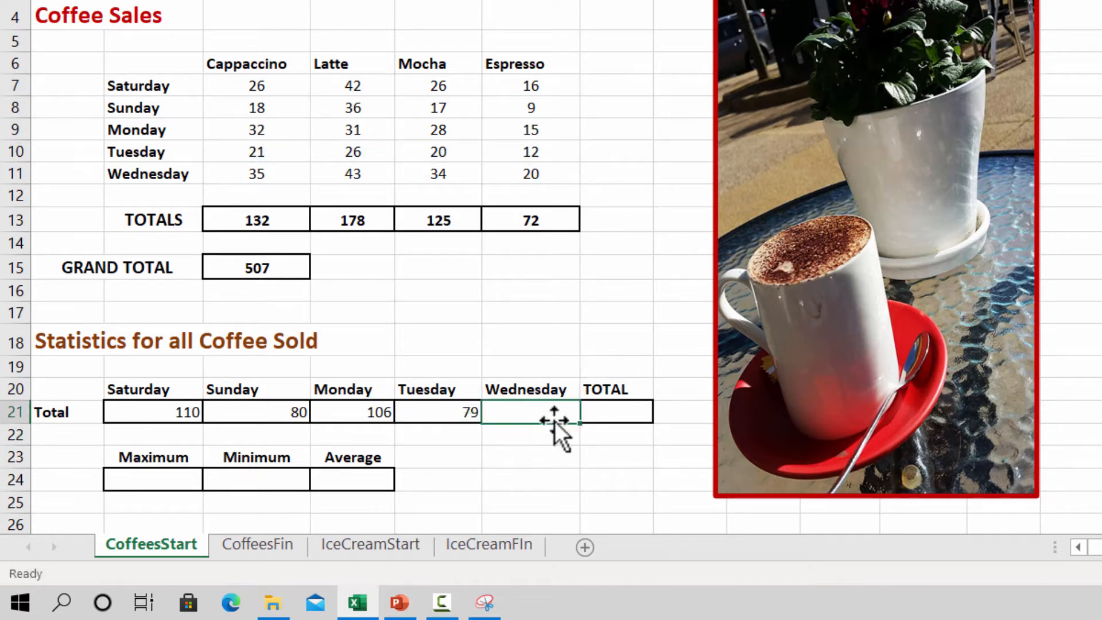
{"action": "type", "text": "=sum"}
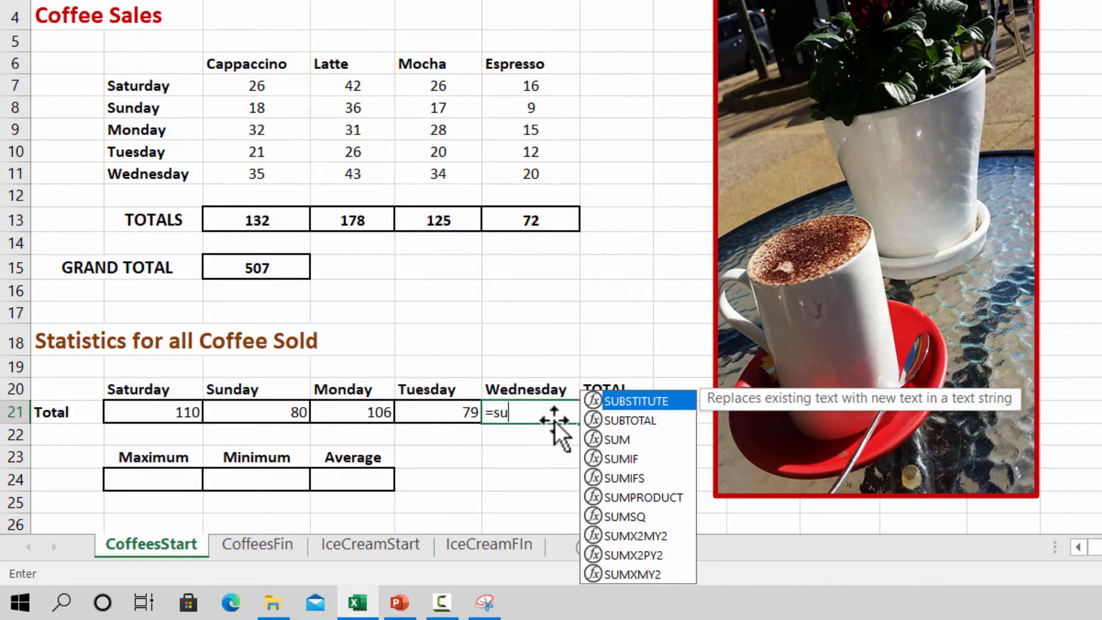
{"action": "double_click", "coordinate": [613, 383]}
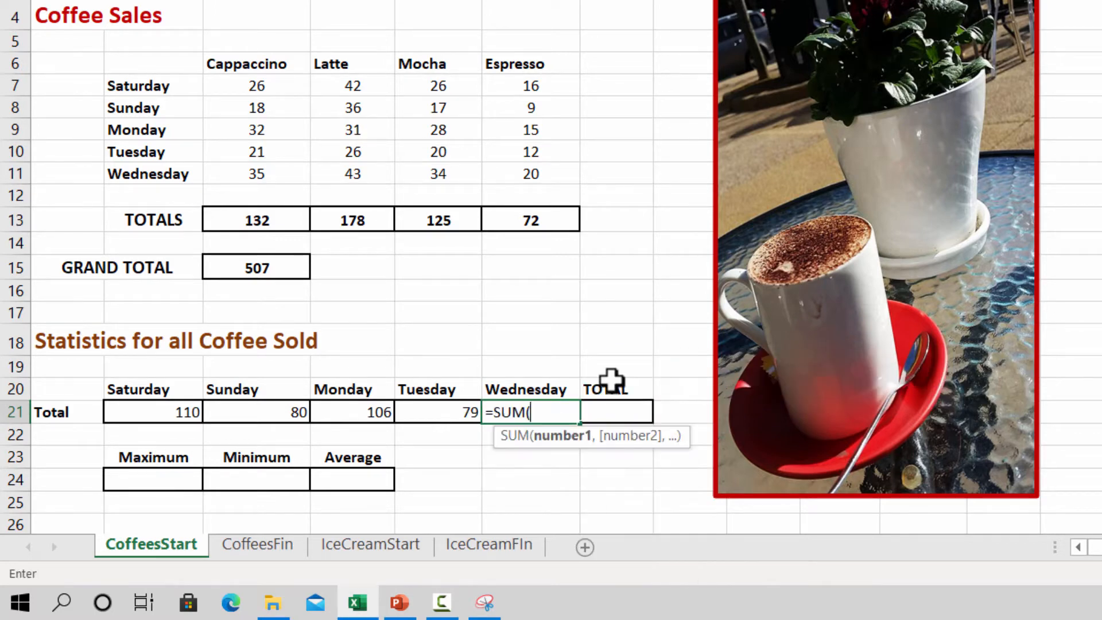
{"action": "left_click", "coordinate": [253, 174]}
{"action": "left_click_drag", "start_coordinate": [315, 175], "coordinate": [510, 172]}
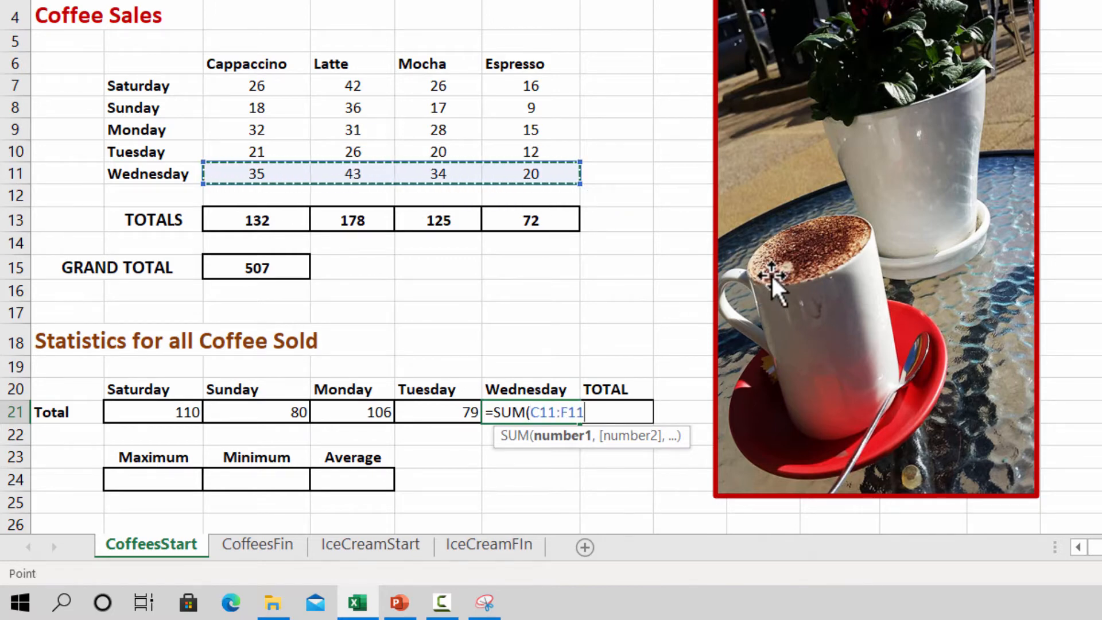
{"action": "type", "text": ")"}
{"action": "key", "text": "Return"}
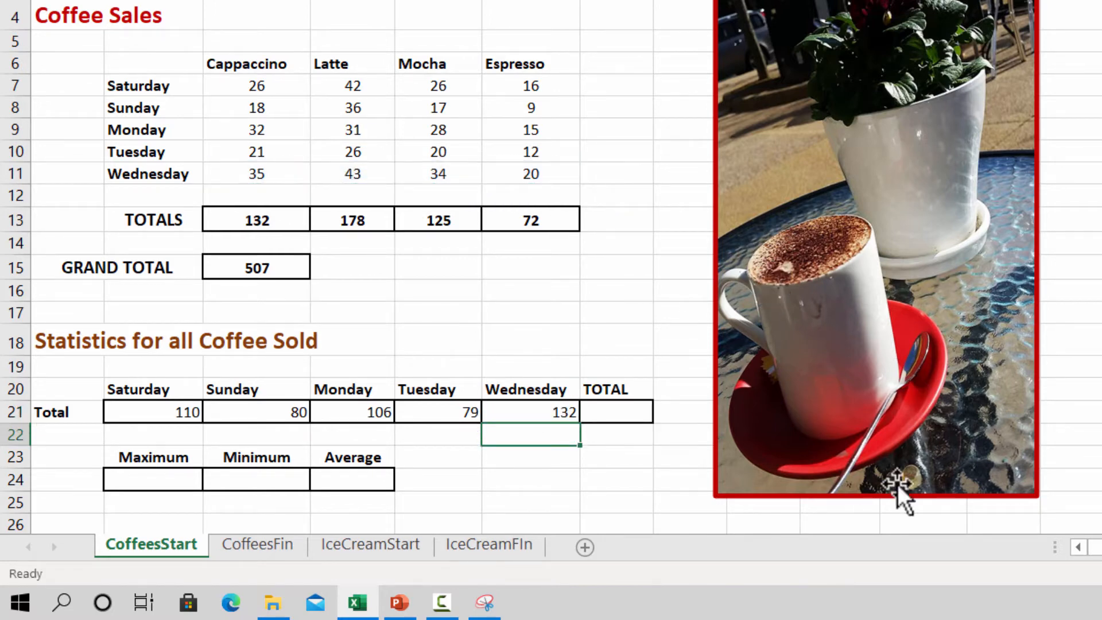
{"action": "left_click", "coordinate": [620, 411]}
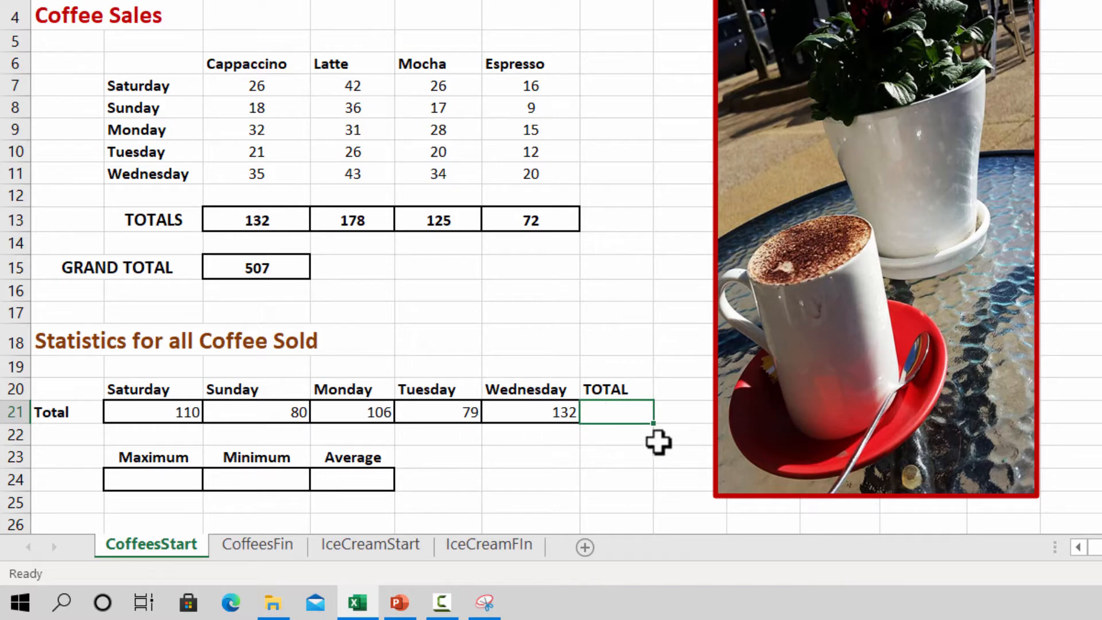
{"action": "left_click", "coordinate": [165, 416]}
{"action": "left_click", "coordinate": [266, 422]}
{"action": "left_click", "coordinate": [376, 416]}
{"action": "left_click", "coordinate": [433, 412]}
{"action": "left_click", "coordinate": [530, 413]}
- Add up the five daily totals in the TOTAL cell G21 with the formula =B21+C21+D21+E21+F21
{"action": "left_click", "coordinate": [611, 411]}
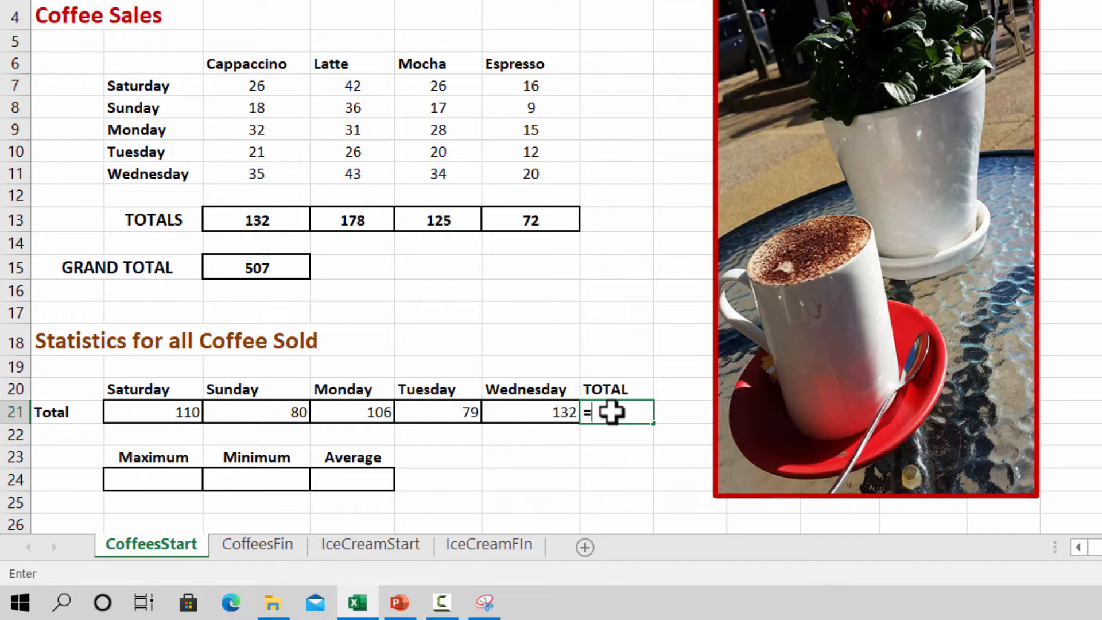
{"action": "type", "text": "="}
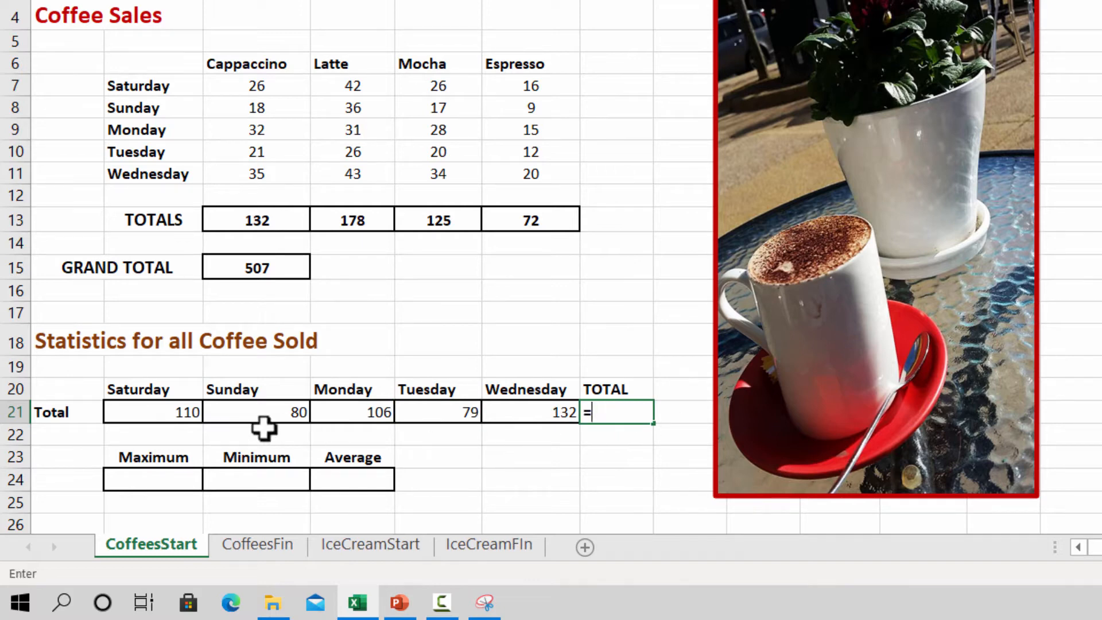
{"action": "left_click", "coordinate": [170, 413]}
{"action": "type", "text": "+"}
{"action": "left_click", "coordinate": [253, 414]}
{"action": "type", "text": "+"}
{"action": "left_click", "coordinate": [350, 412]}
{"action": "type", "text": "+"}
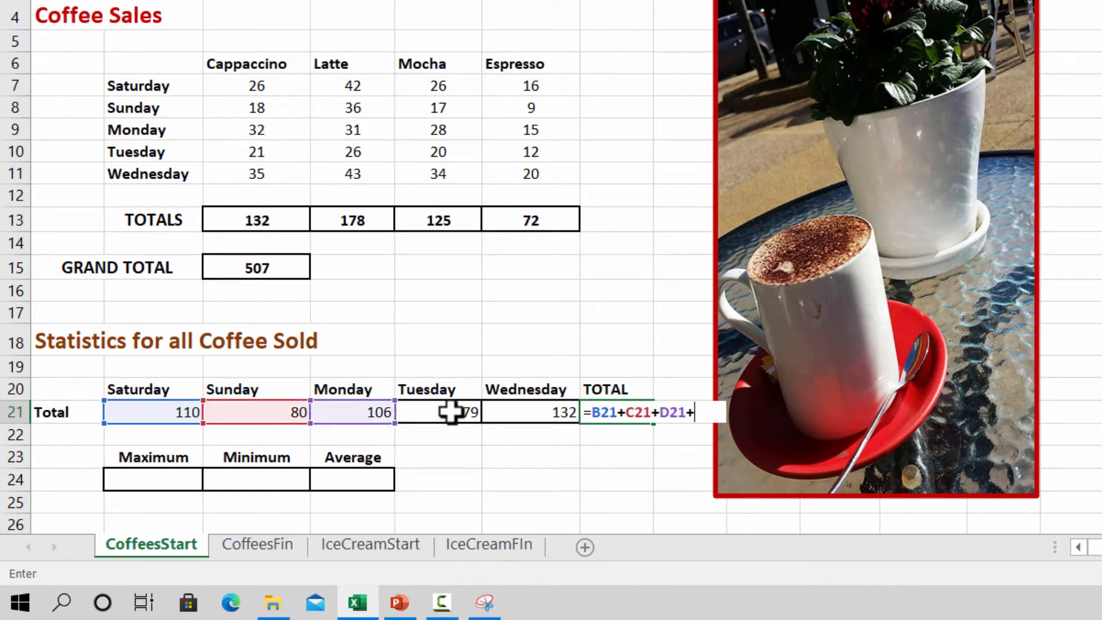
{"action": "left_click", "coordinate": [459, 412]}
{"action": "type", "text": "+"}
{"action": "left_click", "coordinate": [531, 411]}
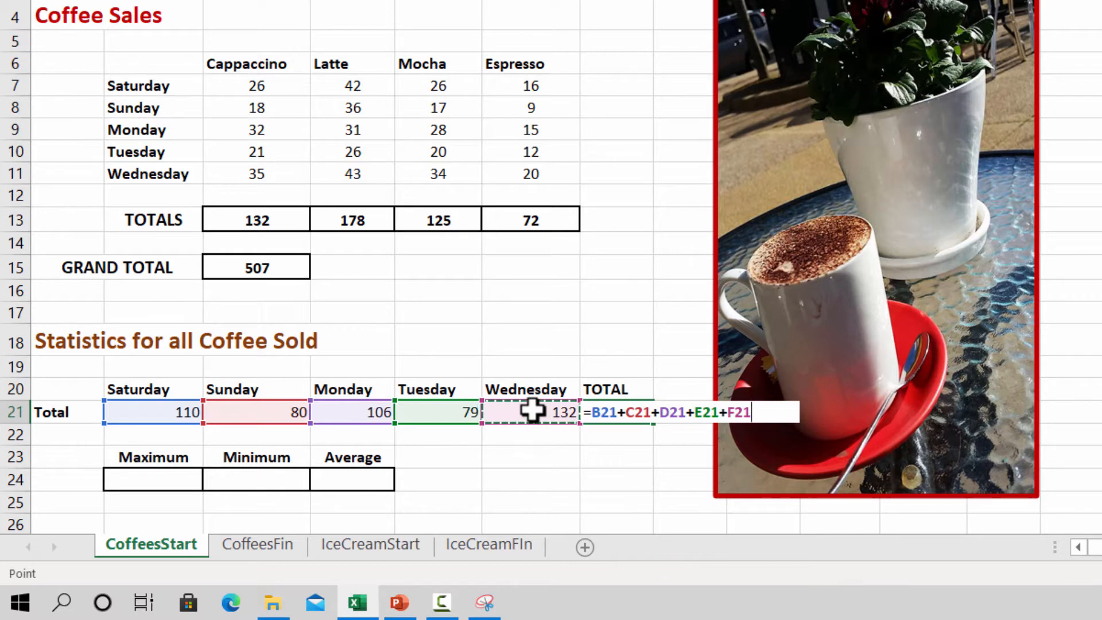
{"action": "key", "text": "Return"}
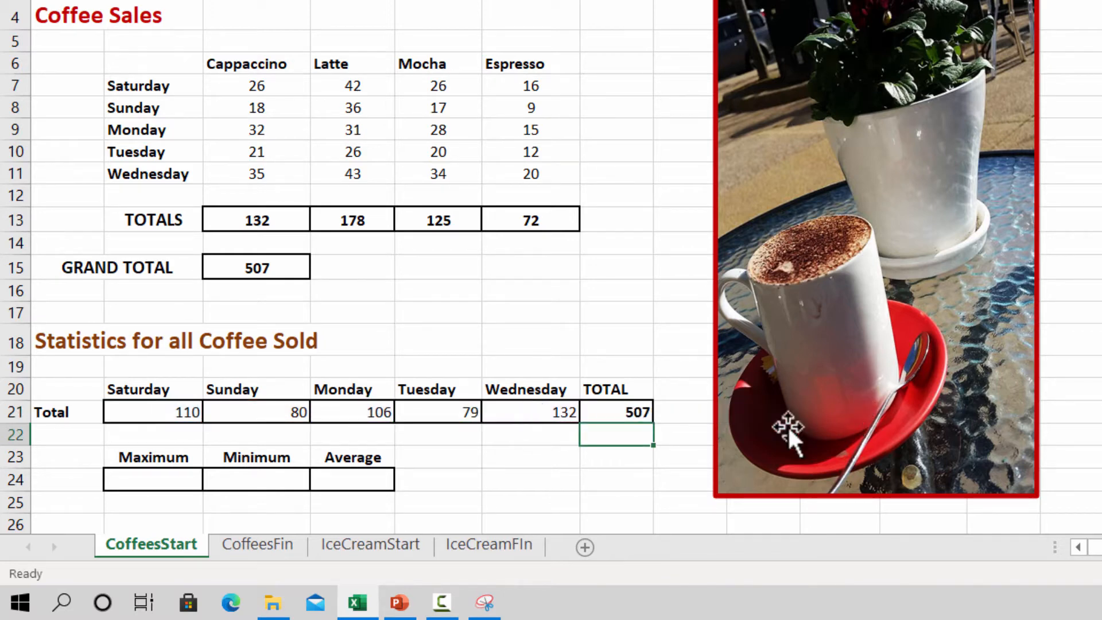
- Replace the formula in the TOTAL cell G21 with a SUM over the daily totals B21:F21
{"action": "left_click", "coordinate": [634, 411]}
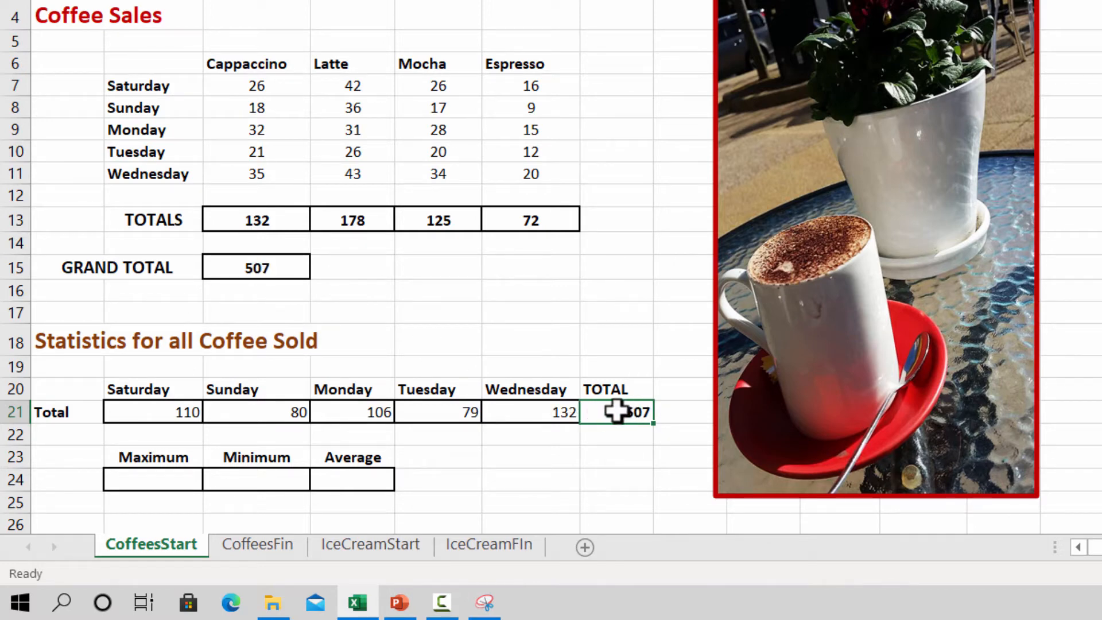
{"action": "type", "text": "=sum"}
{"action": "double_click", "coordinate": [503, 387]}
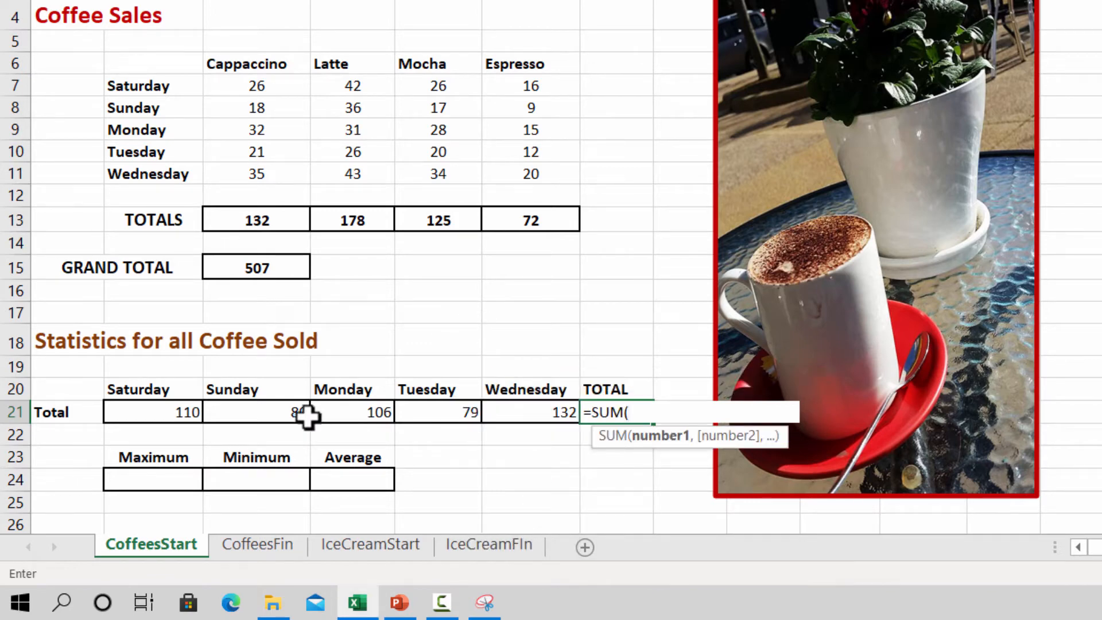
{"action": "left_click_drag", "start_coordinate": [171, 405], "coordinate": [524, 411]}
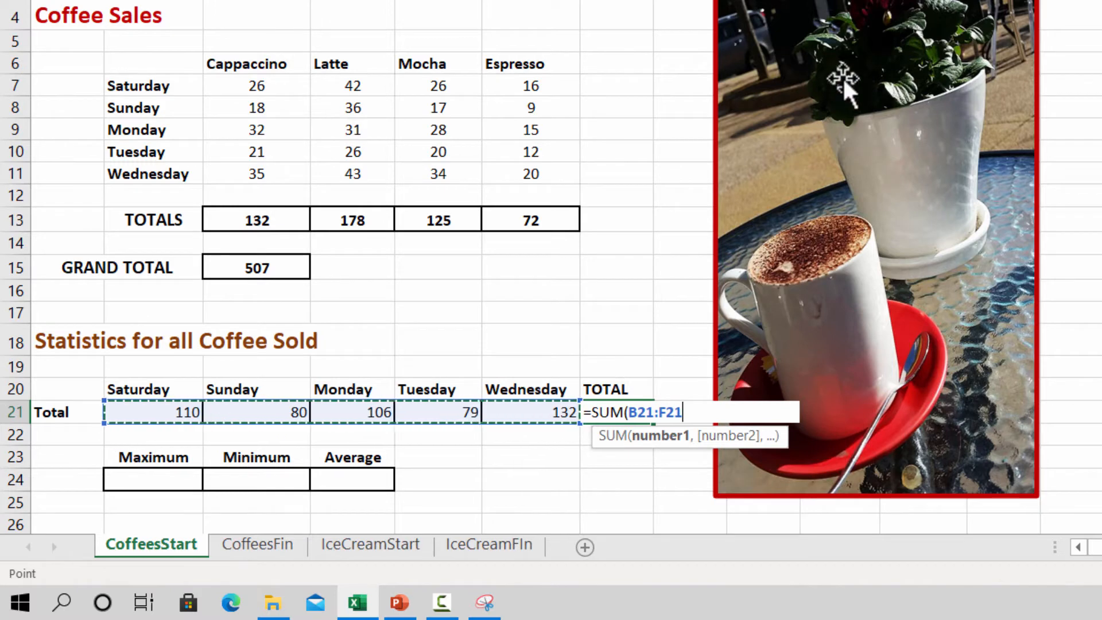
{"action": "key", "text": "Return"}
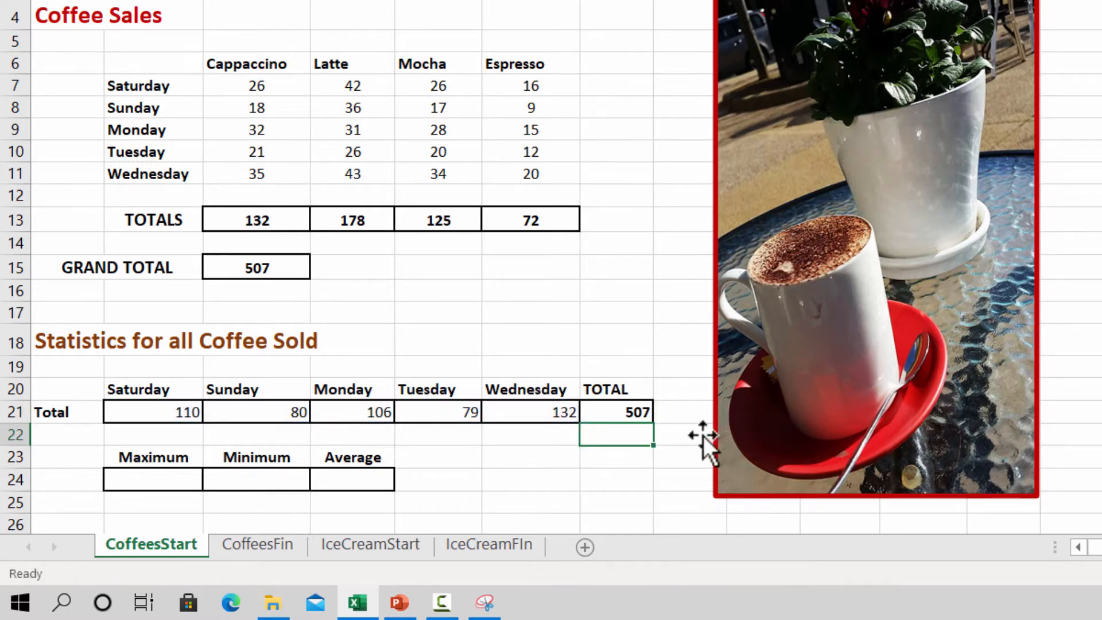
{"action": "left_click", "coordinate": [620, 416]}
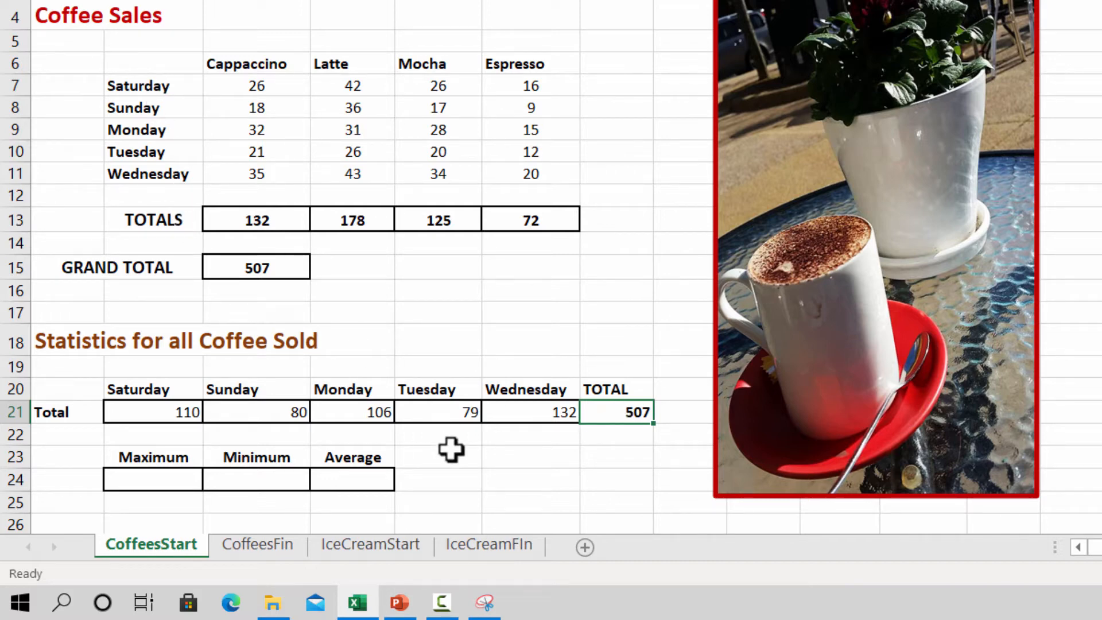
- Clear the day names from Saturday to Wednesday in B7:B11 of the Coffee Sales table
{"action": "left_click", "coordinate": [137, 92]}
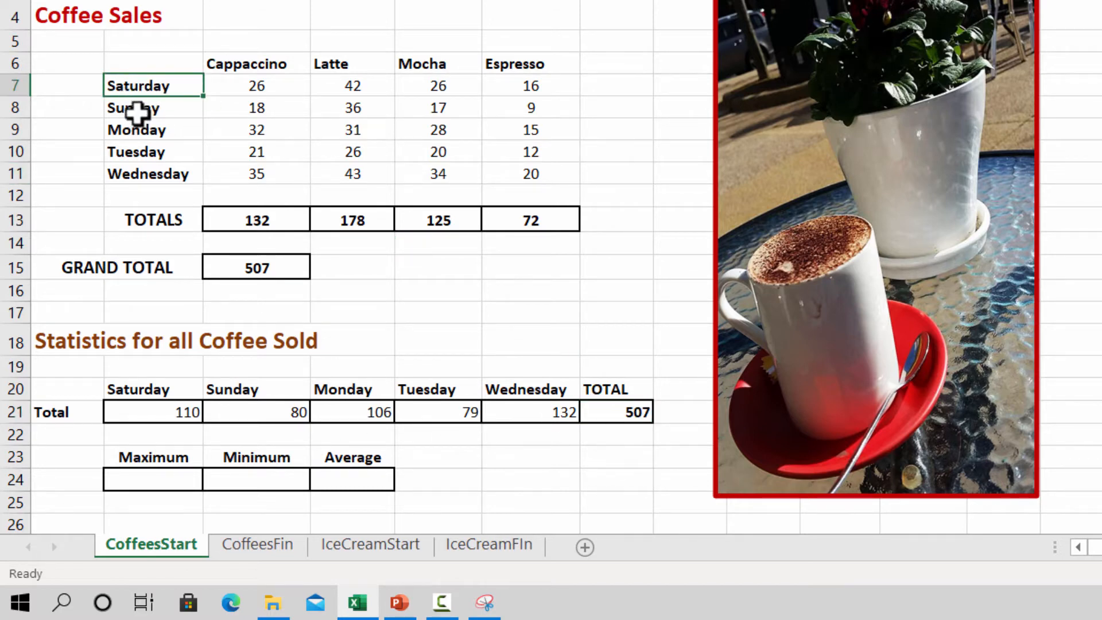
{"action": "left_click", "coordinate": [135, 110]}
{"action": "left_click_drag", "start_coordinate": [135, 111], "coordinate": [147, 174]}
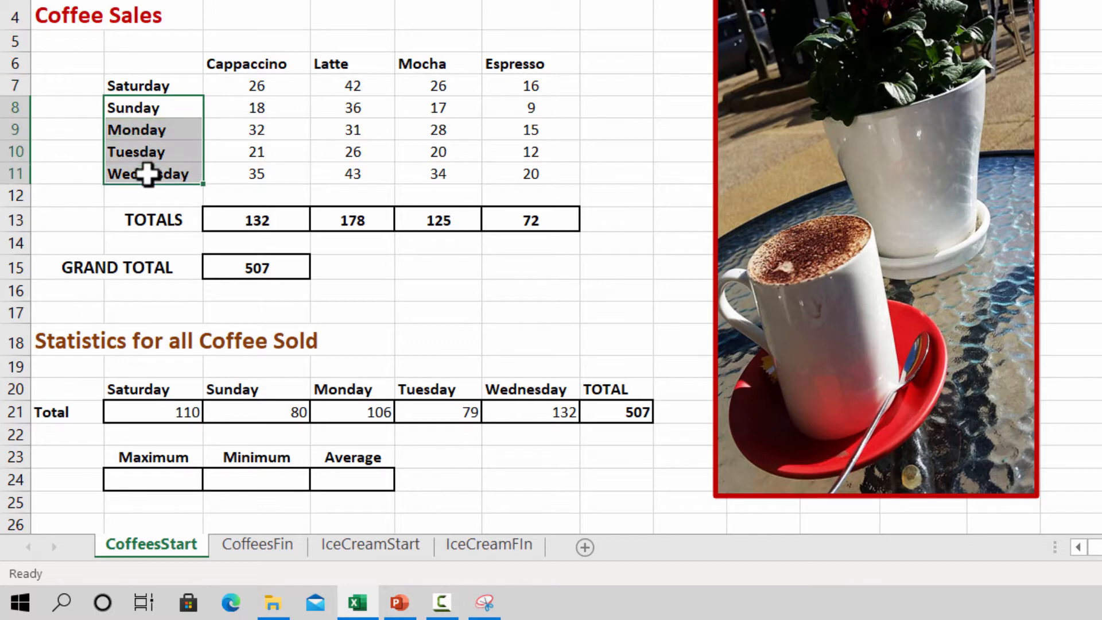
{"action": "left_click", "coordinate": [144, 87]}
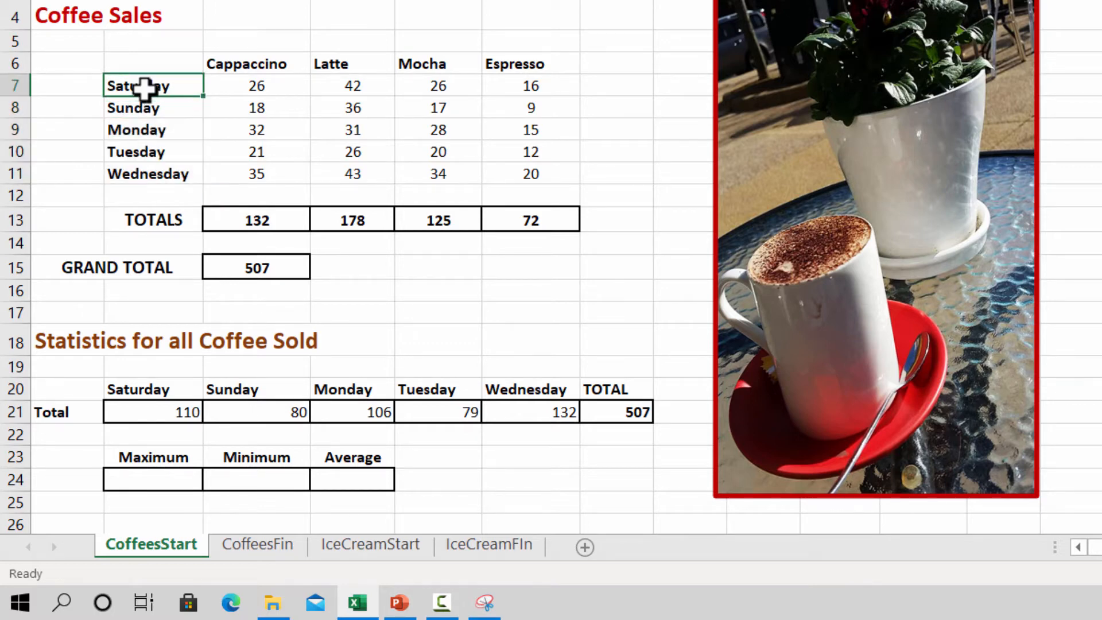
{"action": "left_click_drag", "start_coordinate": [145, 88], "coordinate": [148, 178]}
{"action": "right_click", "coordinate": [147, 135]}
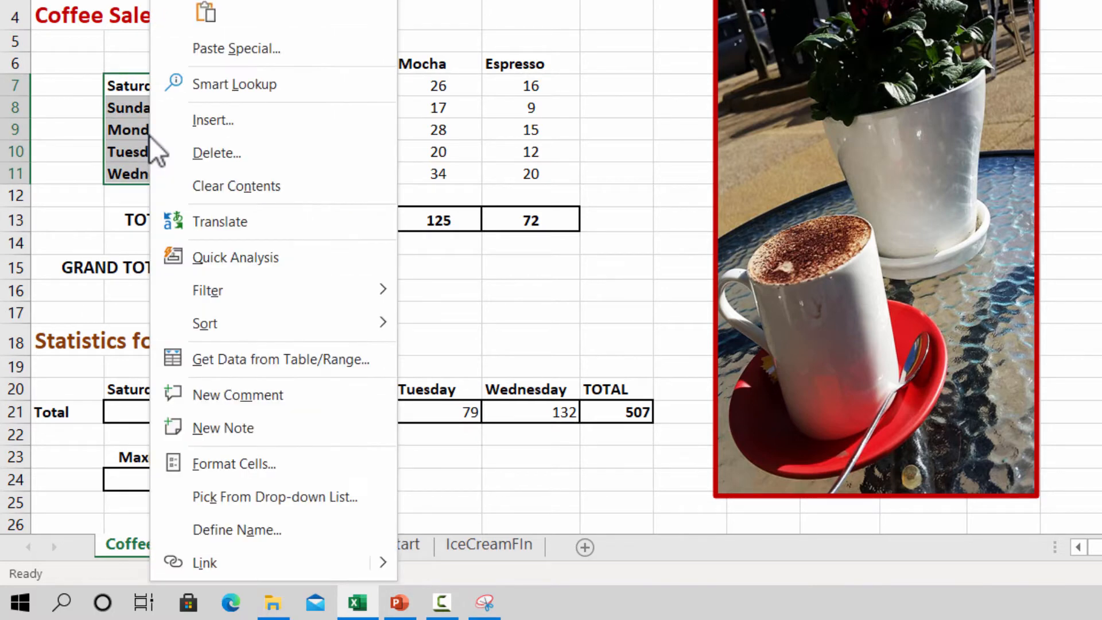
{"action": "left_click", "coordinate": [222, 194]}
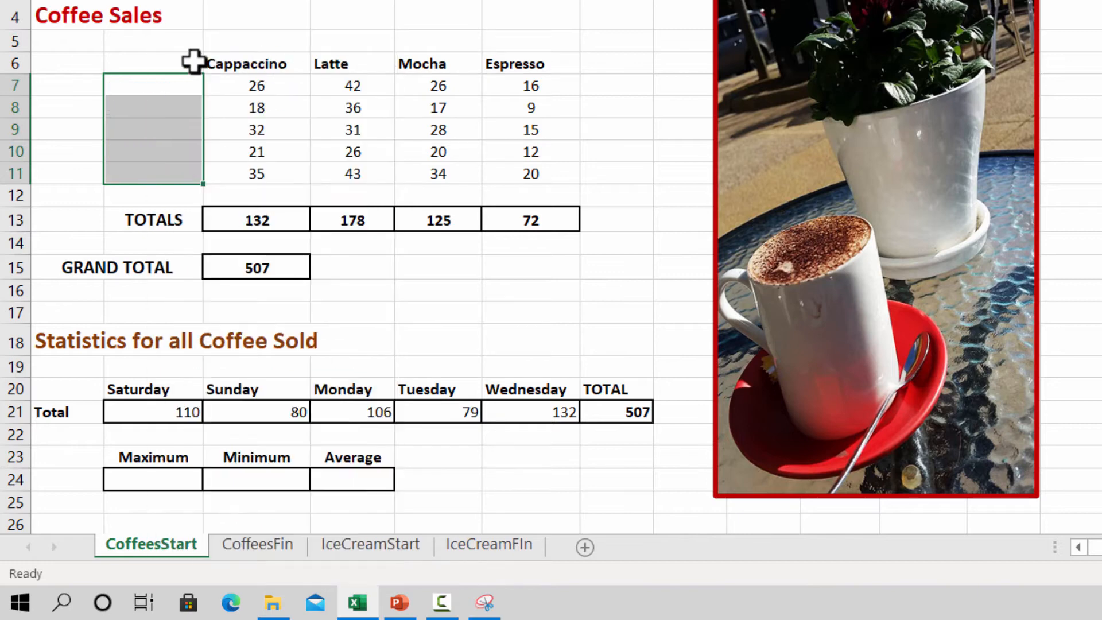
- Enter Saturday in B7 and auto-fill the day series down to Wednesday in B11
{"action": "left_click", "coordinate": [155, 84]}
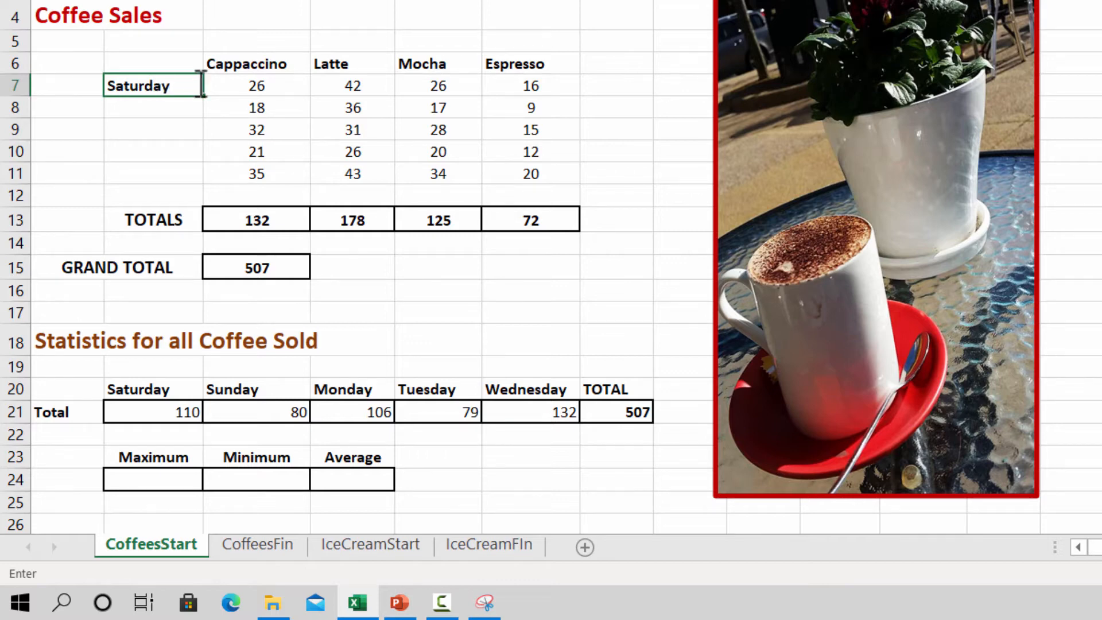
{"action": "key", "text": "Return"}
{"action": "left_click", "coordinate": [165, 85]}
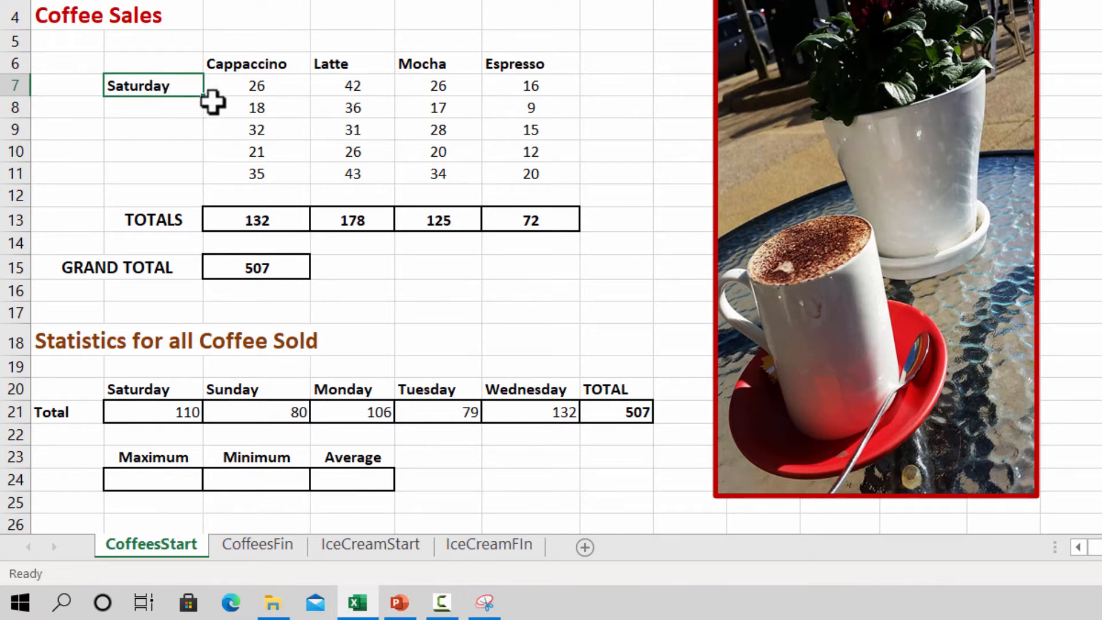
{"action": "left_click_drag", "start_coordinate": [204, 96], "coordinate": [212, 126]}
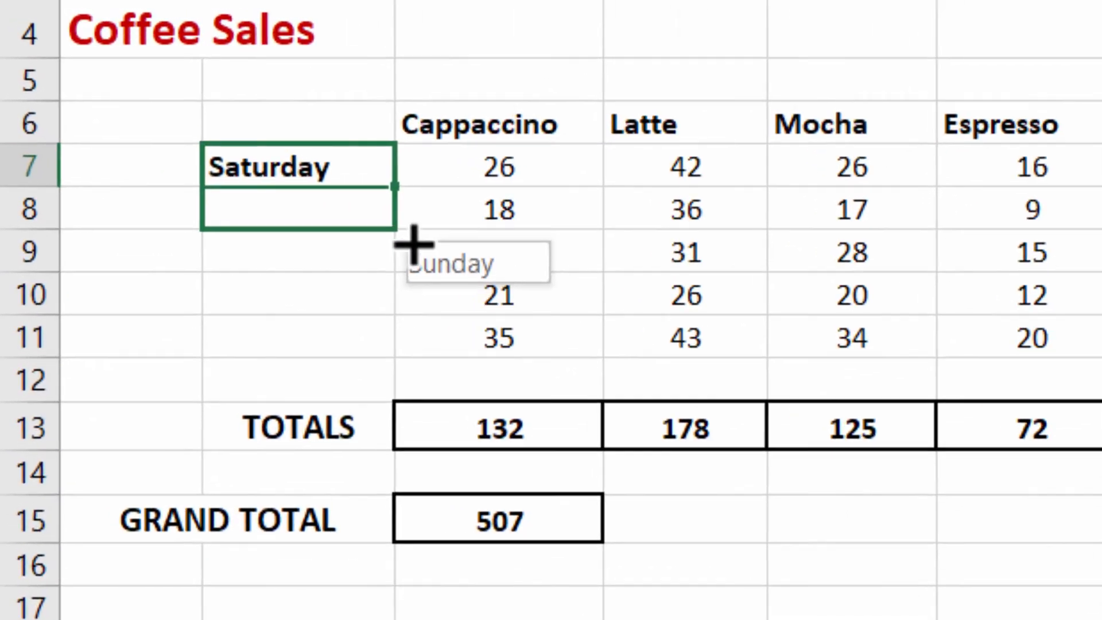
{"action": "left_click_drag", "start_coordinate": [412, 244], "coordinate": [411, 353]}
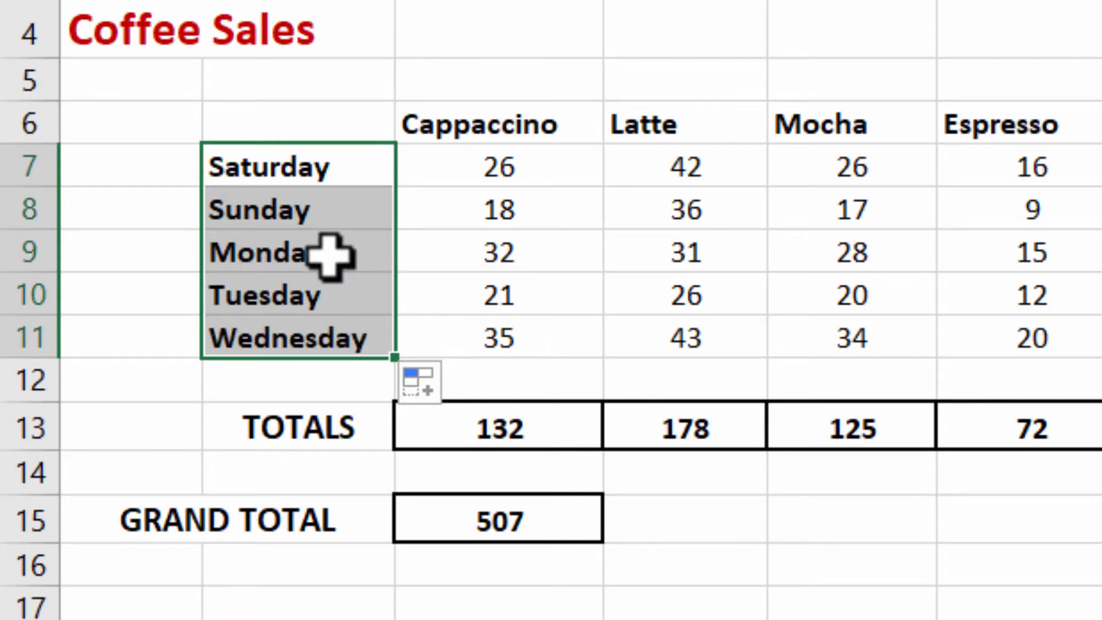
{"action": "left_click", "coordinate": [310, 173]}
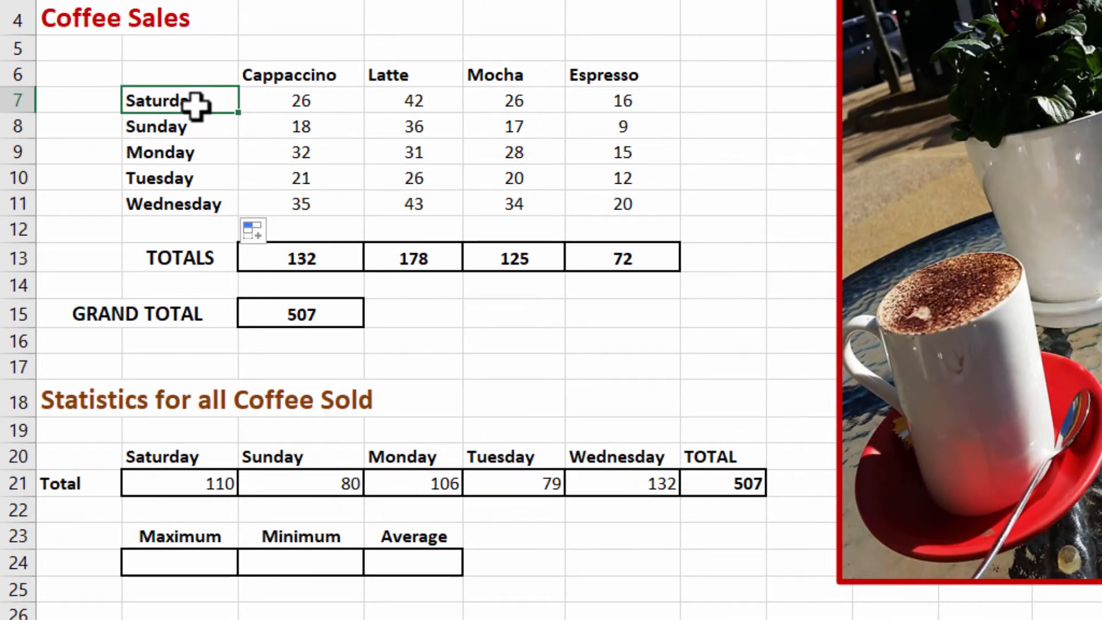
- Enter September in C4 and auto-fill the month series across row 4 to January in G4
{"action": "left_click", "coordinate": [296, 30]}
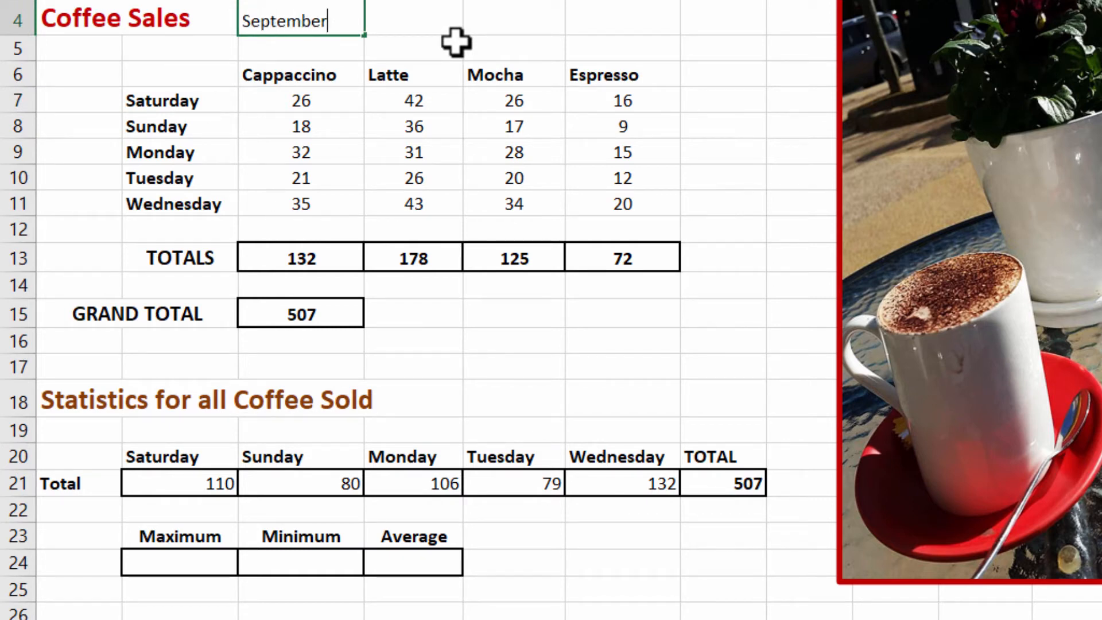
{"action": "type", "text": "September"}
{"action": "left_click", "coordinate": [457, 42]}
{"action": "left_click", "coordinate": [305, 20]}
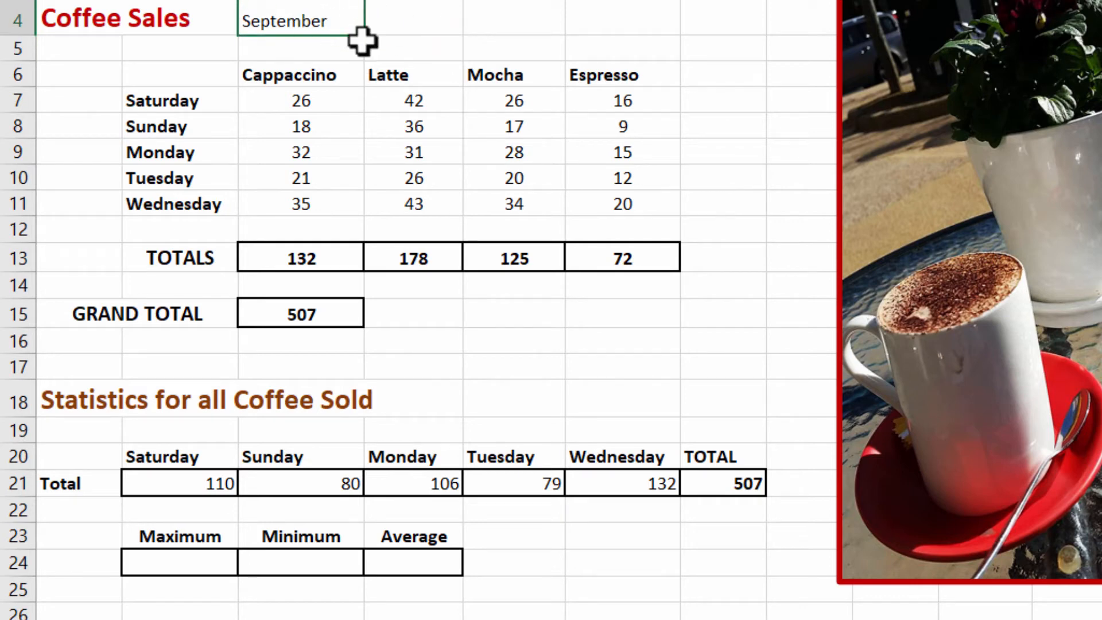
{"action": "left_click_drag", "start_coordinate": [368, 36], "coordinate": [738, 29]}
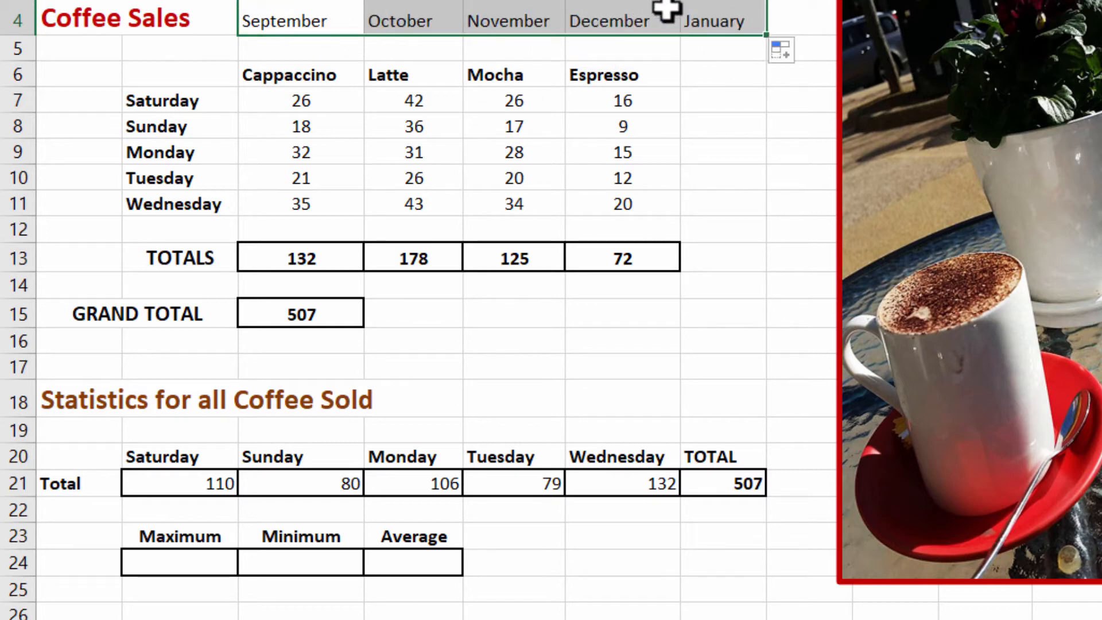
{"action": "left_click", "coordinate": [327, 13]}
{"action": "left_click_drag", "start_coordinate": [327, 14], "coordinate": [701, 21]}
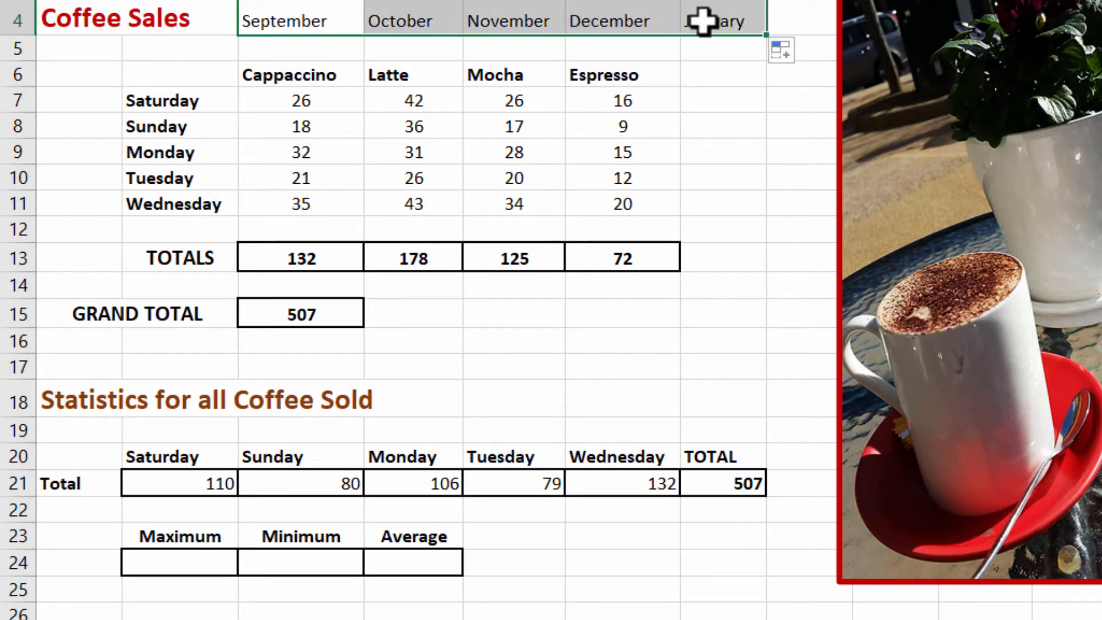
{"action": "left_click", "coordinate": [718, 73]}
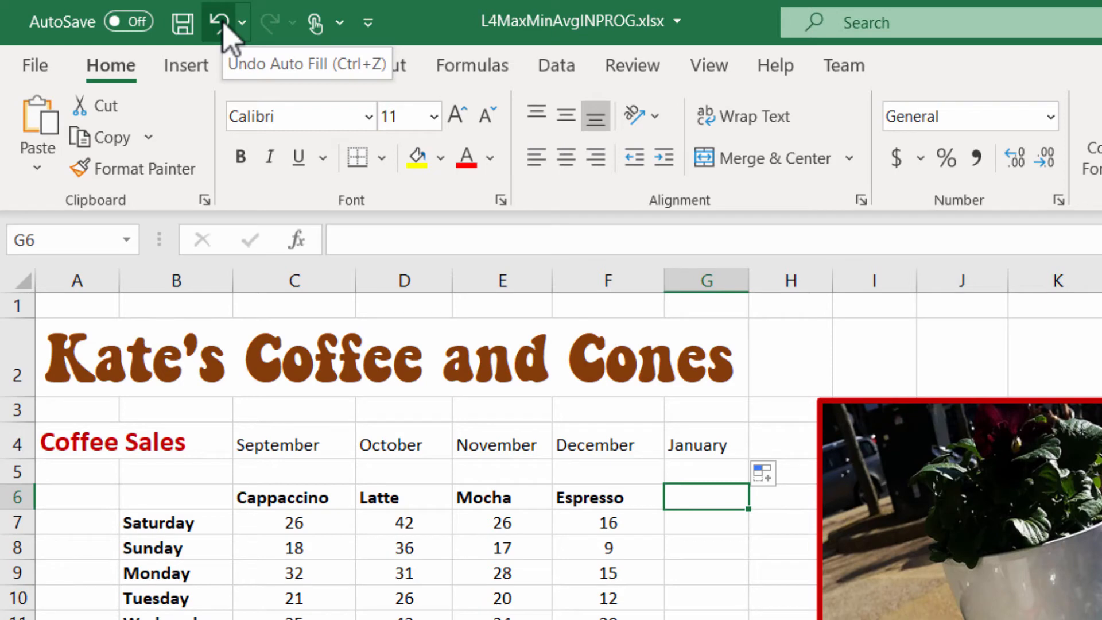
- Undo the month auto-fill and the September entry in row 4
{"action": "left_click", "coordinate": [221, 26]}
{"action": "left_click", "coordinate": [222, 26]}
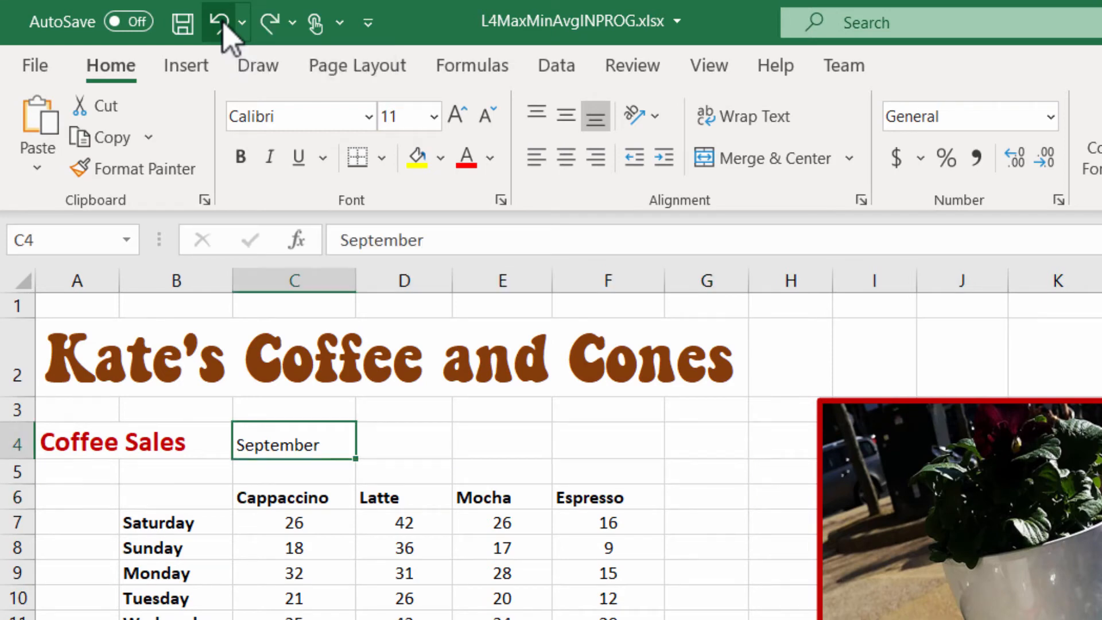
{"action": "left_click", "coordinate": [221, 25]}
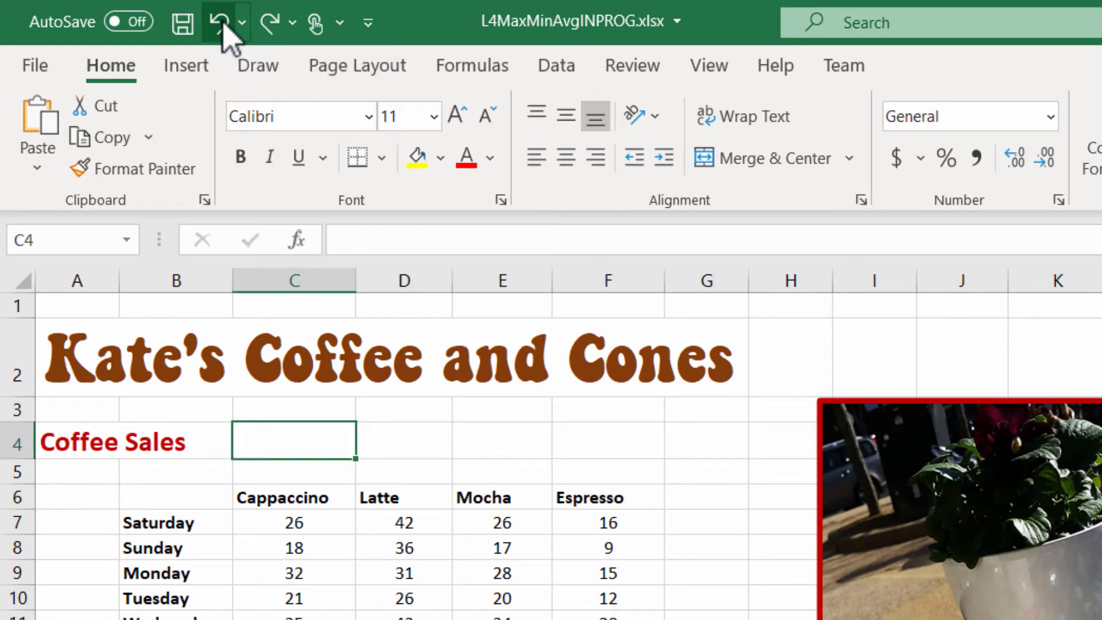
{"action": "left_click", "coordinate": [406, 441]}
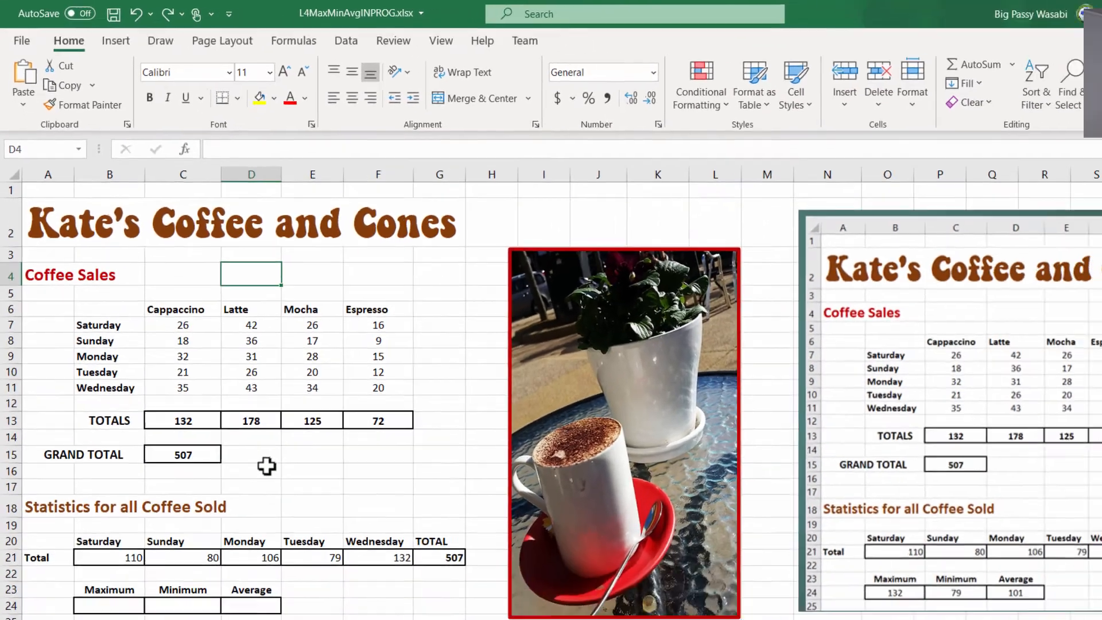
{"action": "left_click", "coordinate": [231, 397]}
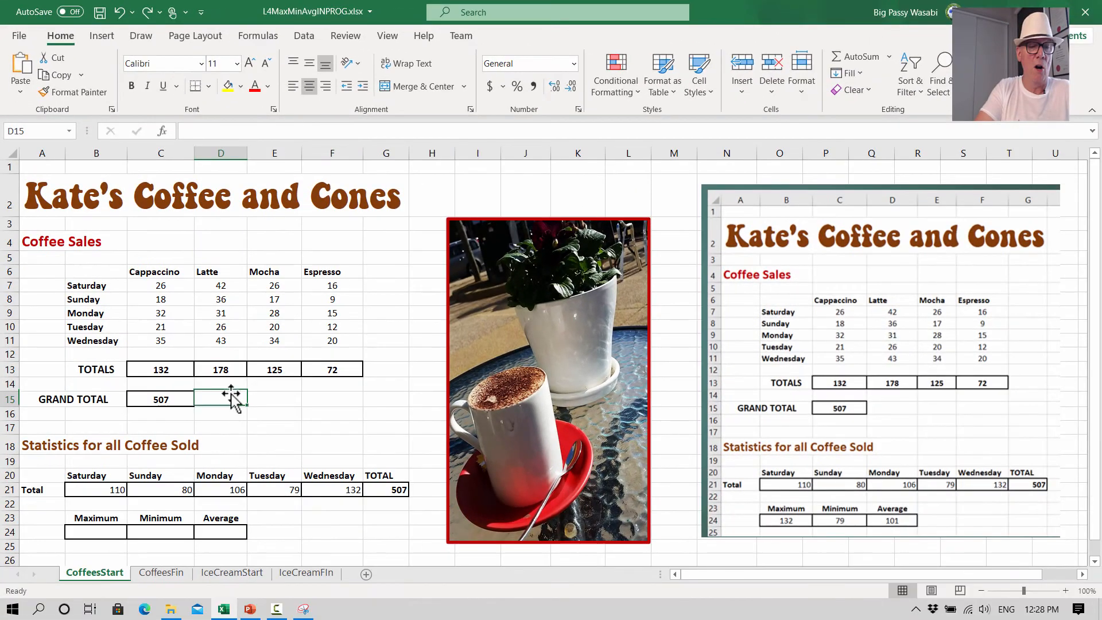
- Clear the day headings Sunday to Wednesday in C20:F20 of the statistics section
{"action": "left_click", "coordinate": [86, 476]}
{"action": "left_click_drag", "start_coordinate": [155, 475], "coordinate": [348, 473]}
{"action": "right_click", "coordinate": [274, 481]}
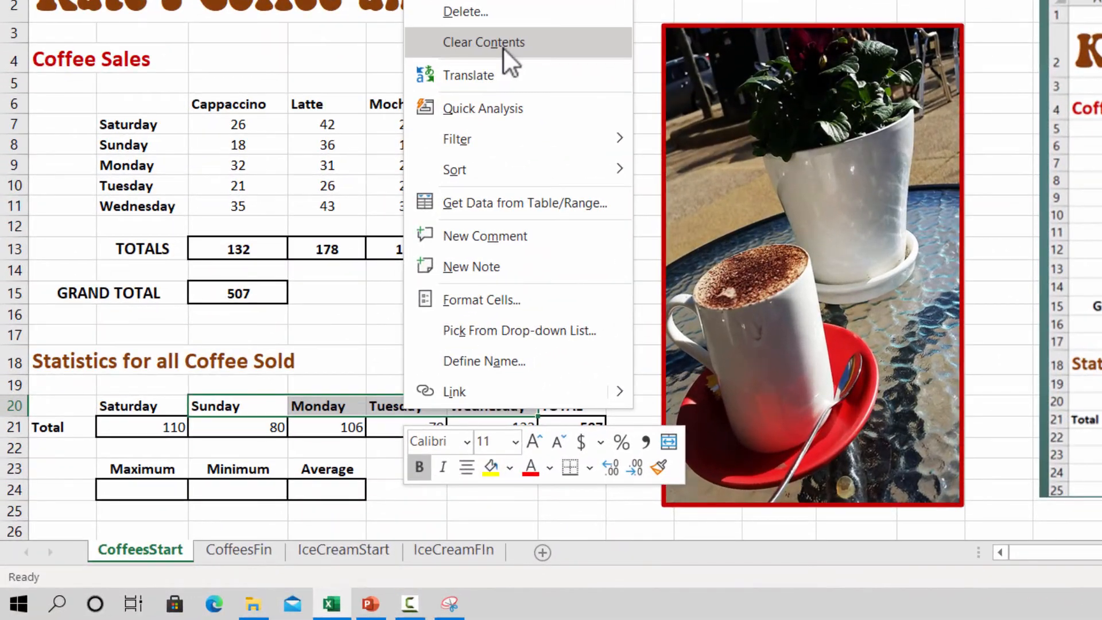
{"action": "left_click", "coordinate": [472, 81]}
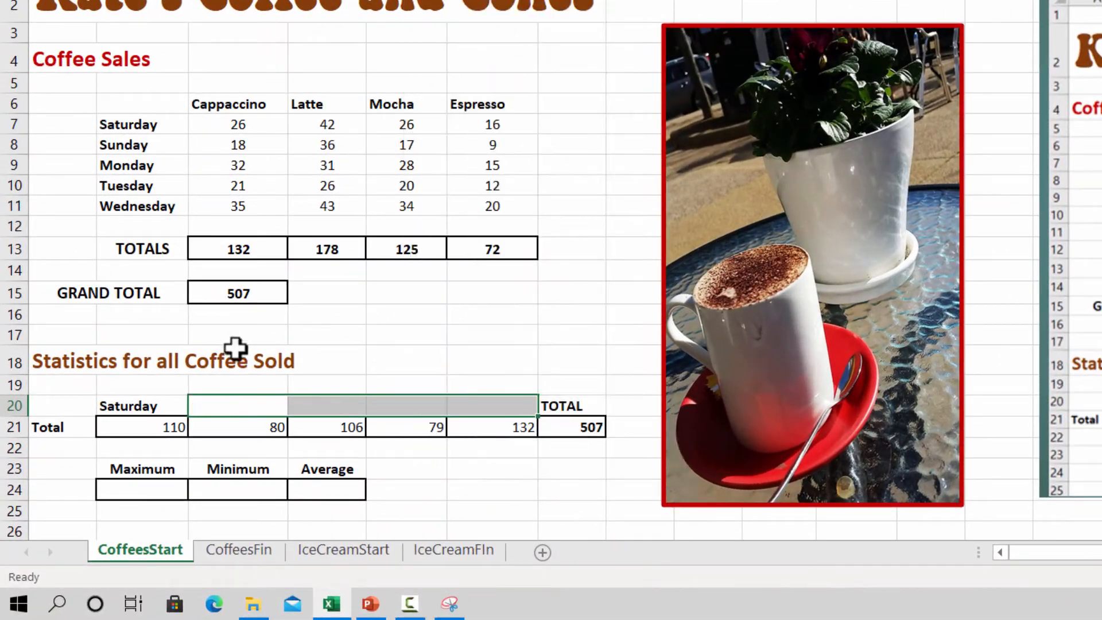
- Auto-fill the day headings from Saturday in B20 across to Wednesday in F20
{"action": "left_click", "coordinate": [175, 406]}
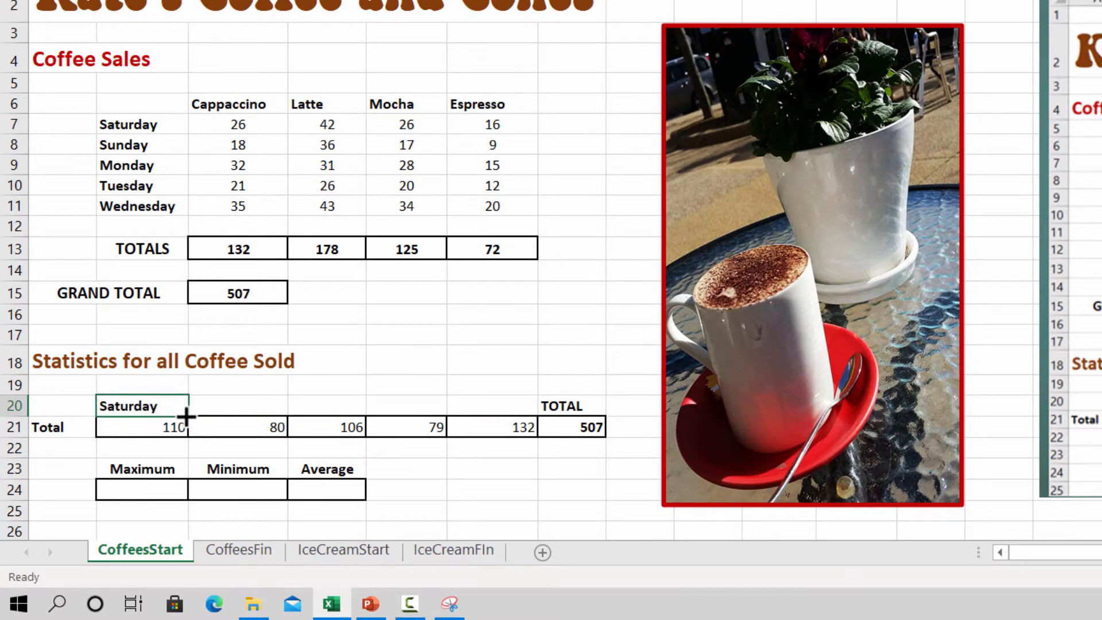
{"action": "left_click_drag", "start_coordinate": [188, 414], "coordinate": [337, 398]}
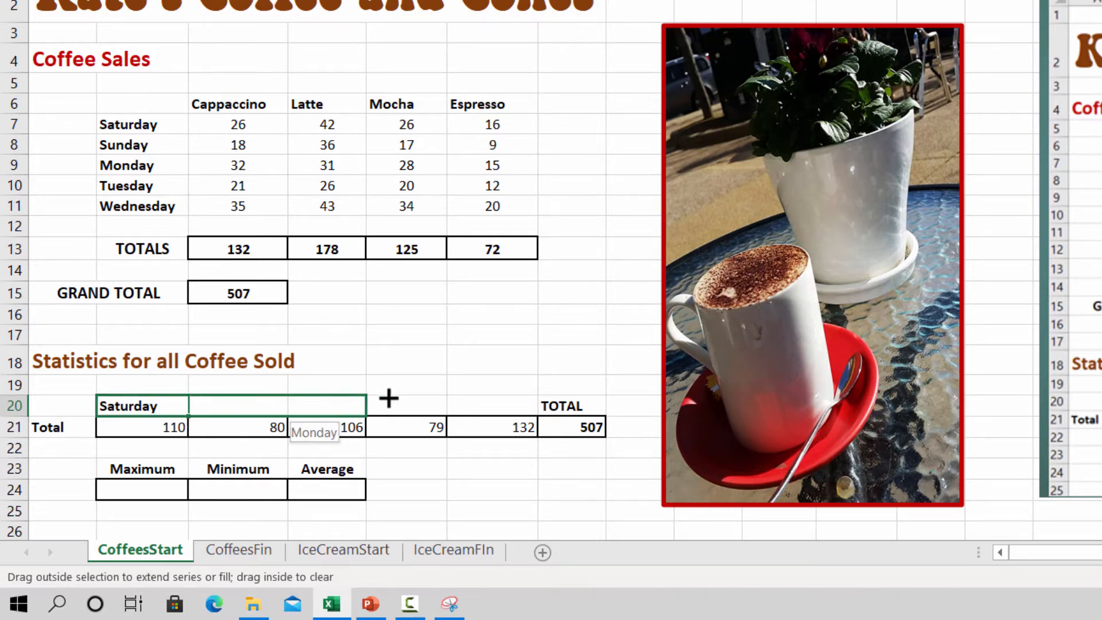
{"action": "left_click_drag", "start_coordinate": [407, 398], "coordinate": [499, 408]}
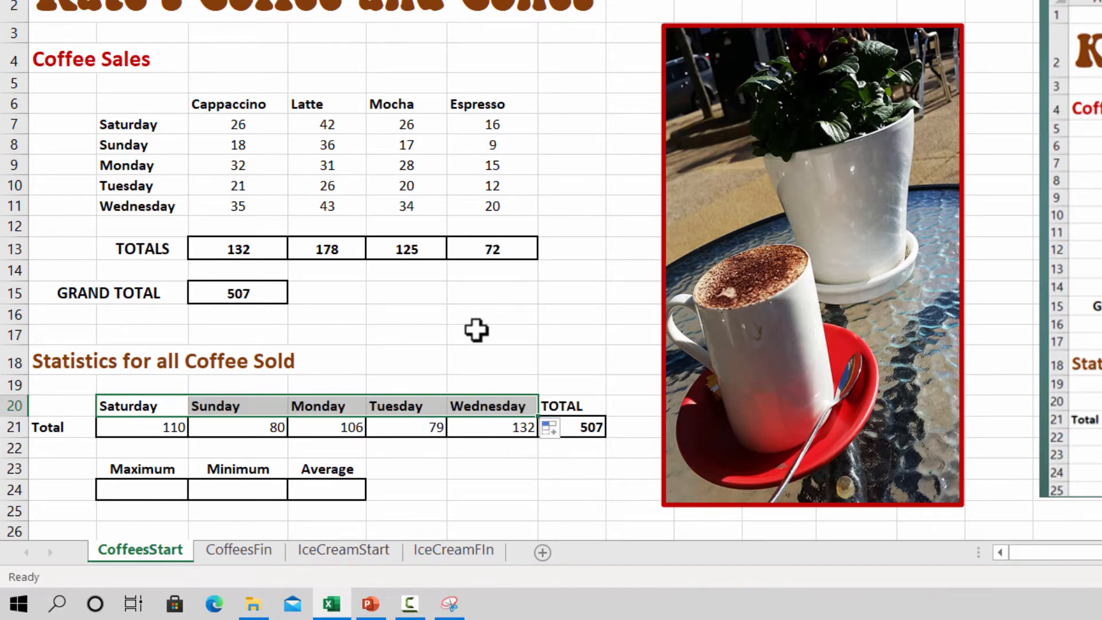
{"action": "left_click", "coordinate": [473, 348]}
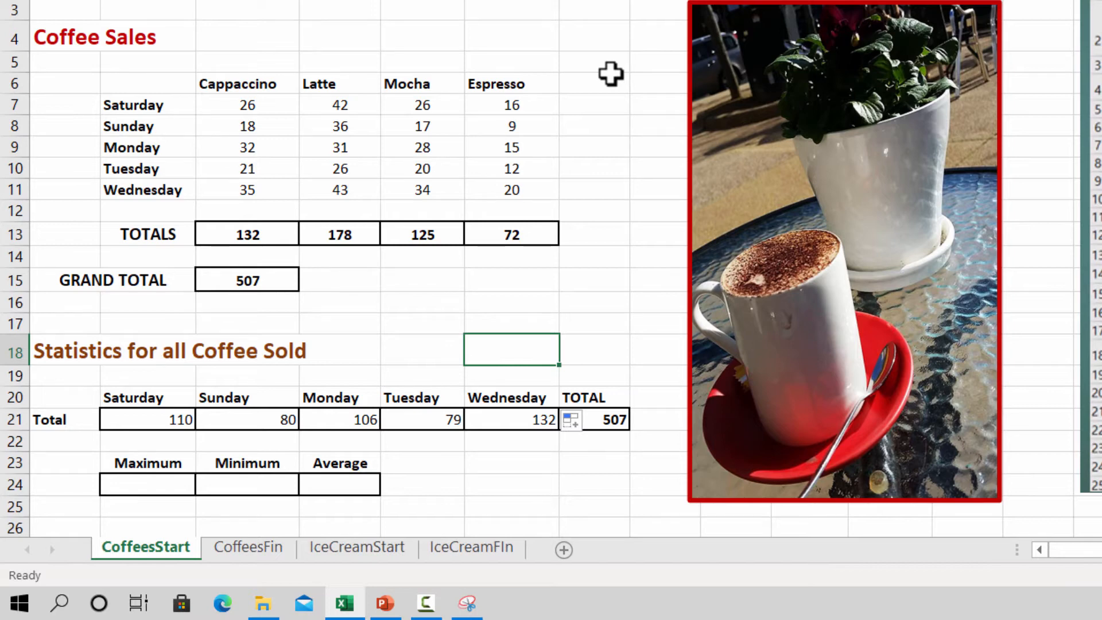
- Examine the Maximum, Minimum and Average cells B24:D24 and compare the five daily totals in B21:F21
{"action": "left_click", "coordinate": [357, 348]}
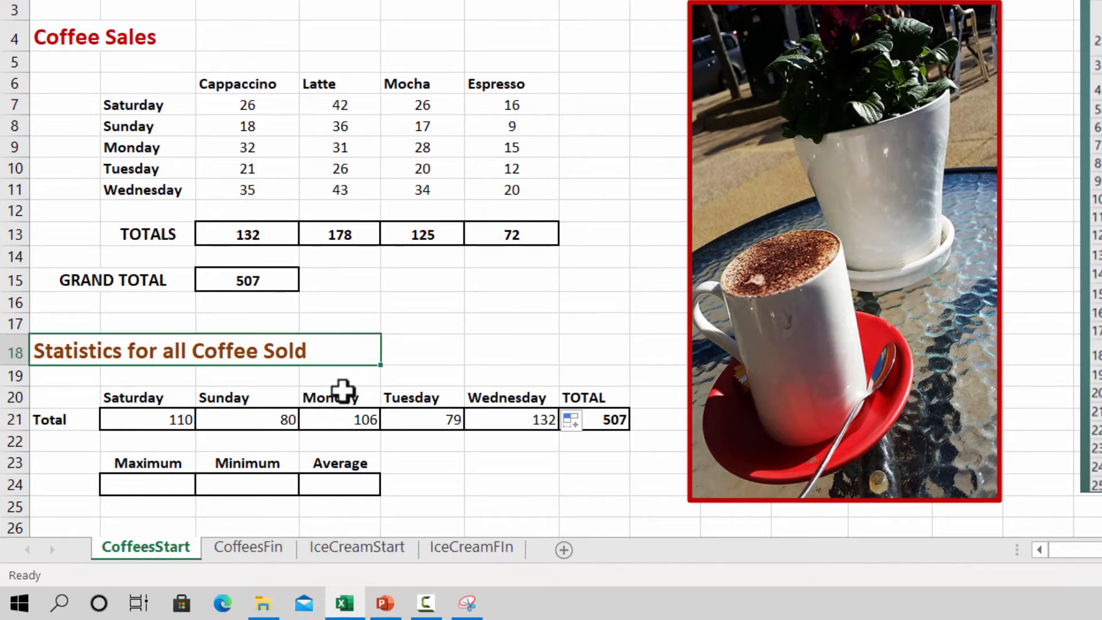
{"action": "left_click", "coordinate": [163, 482]}
{"action": "left_click", "coordinate": [259, 482]}
{"action": "left_click", "coordinate": [331, 484]}
{"action": "left_click", "coordinate": [159, 489]}
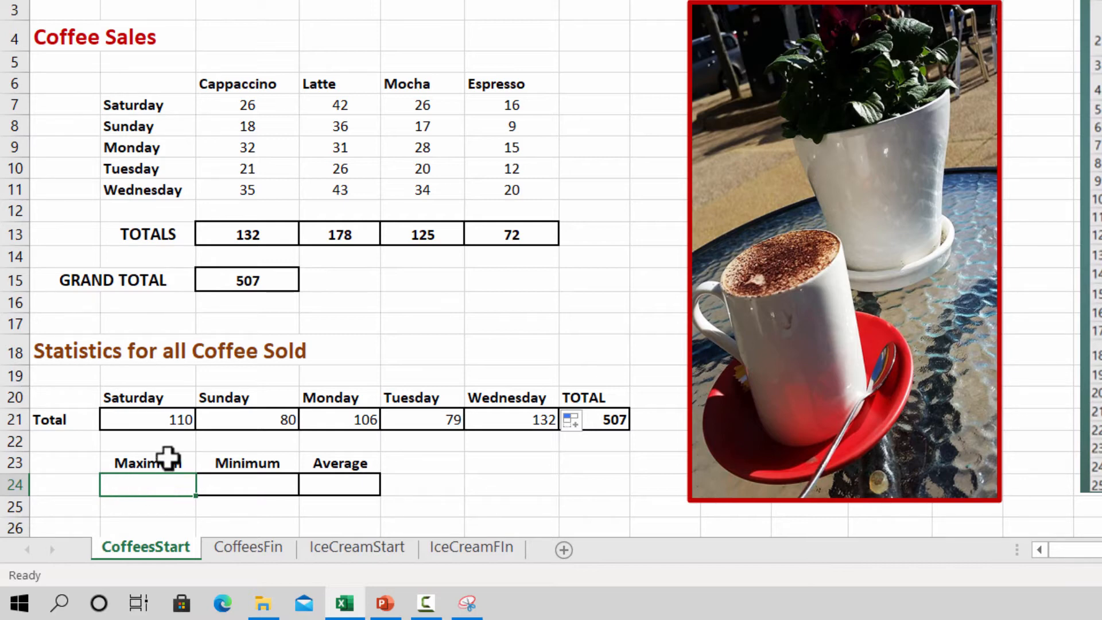
{"action": "left_click", "coordinate": [179, 420]}
{"action": "left_click", "coordinate": [244, 419]}
{"action": "left_click", "coordinate": [350, 425]}
{"action": "left_click", "coordinate": [421, 423]}
{"action": "left_click", "coordinate": [496, 423]}
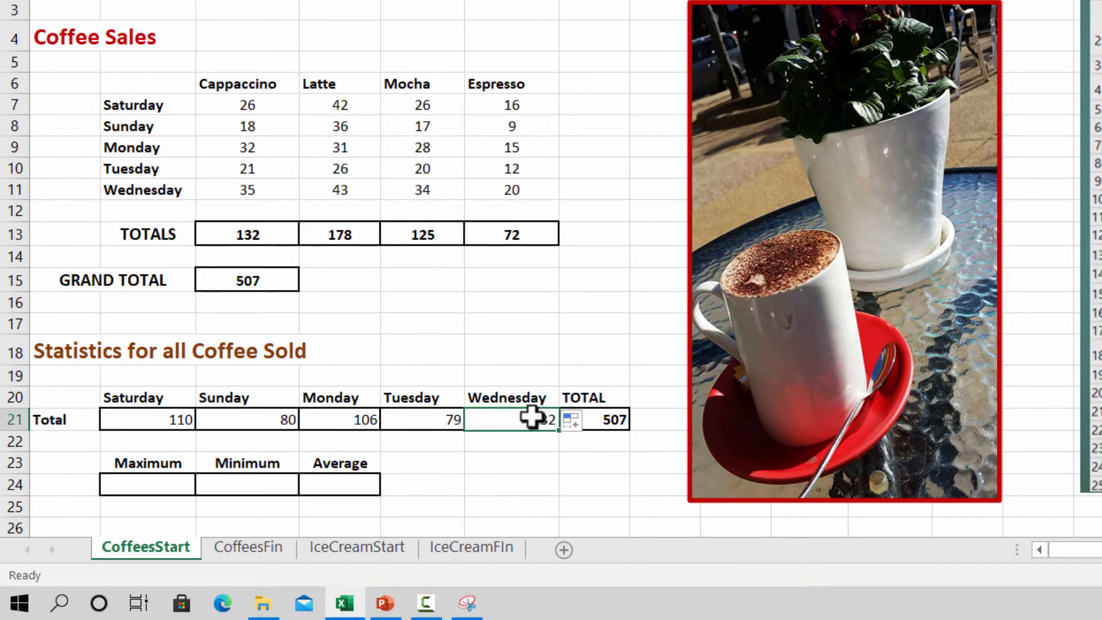
{"action": "left_click", "coordinate": [495, 459]}
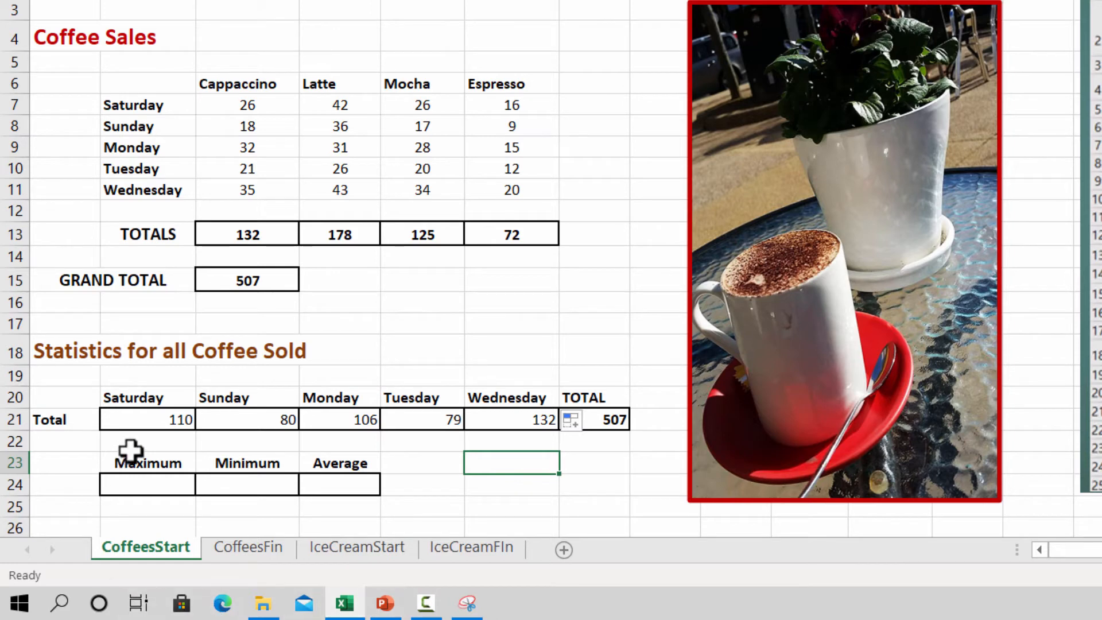
- Enter a MAX formula over the daily totals B21:F21 in the Maximum cell B24
{"action": "left_click", "coordinate": [138, 479]}
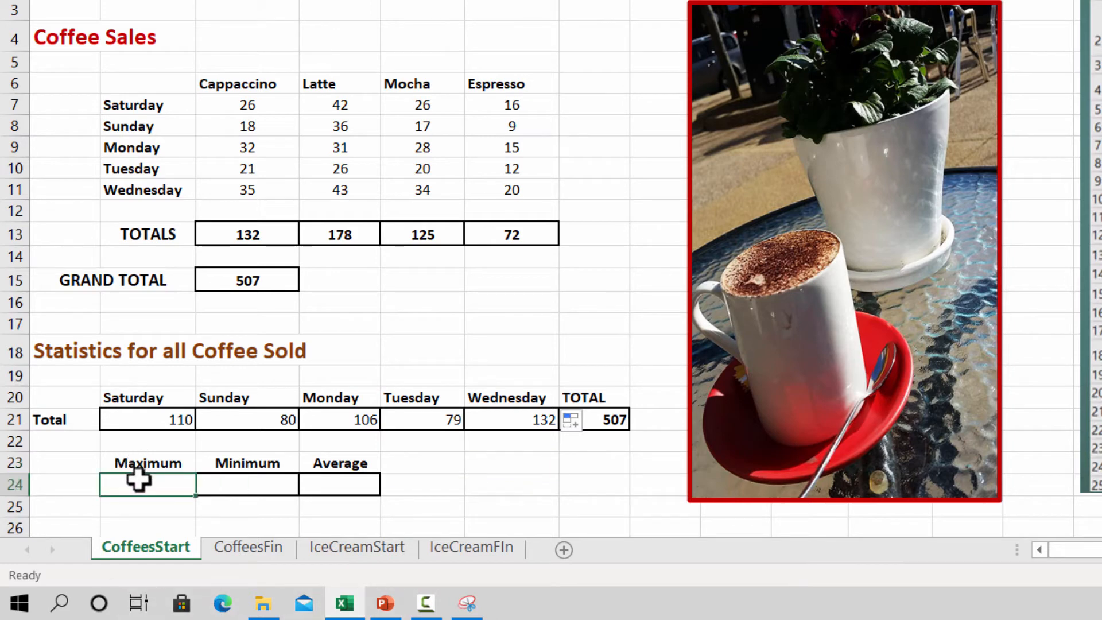
{"action": "type", "text": "=max"}
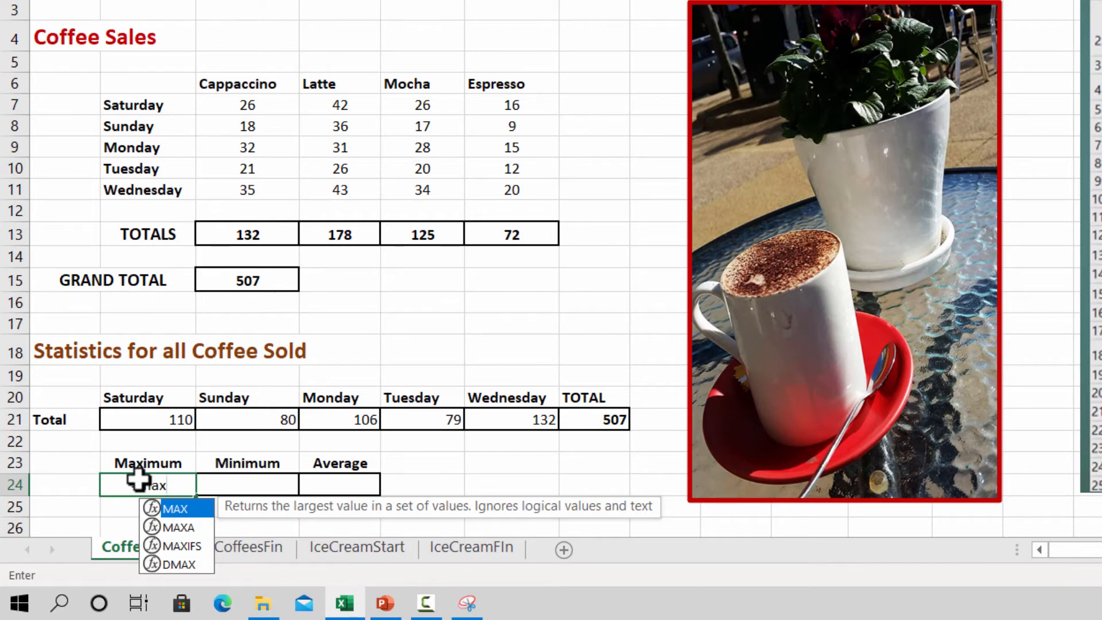
{"action": "double_click", "coordinate": [183, 510]}
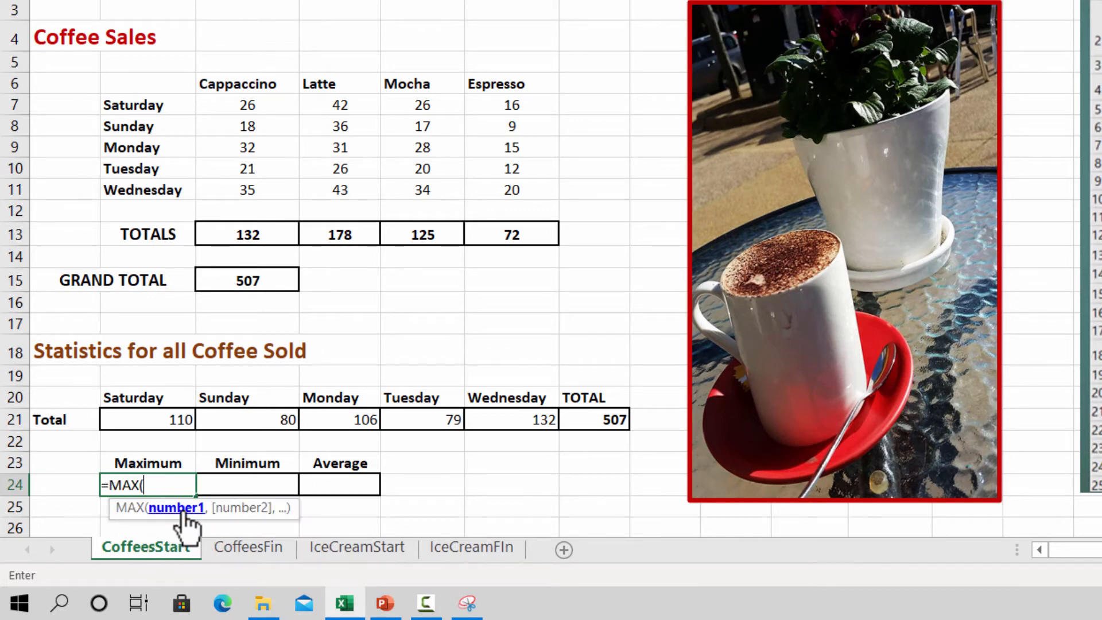
{"action": "left_click_drag", "start_coordinate": [158, 418], "coordinate": [505, 418]}
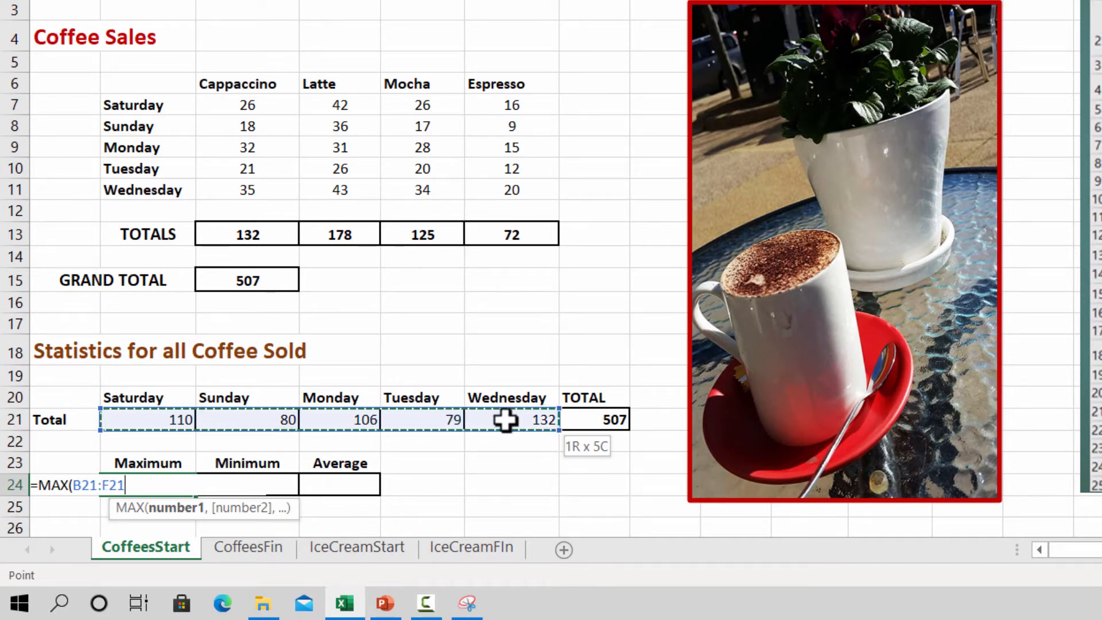
{"action": "left_click_drag", "start_coordinate": [504, 419], "coordinate": [489, 420]}
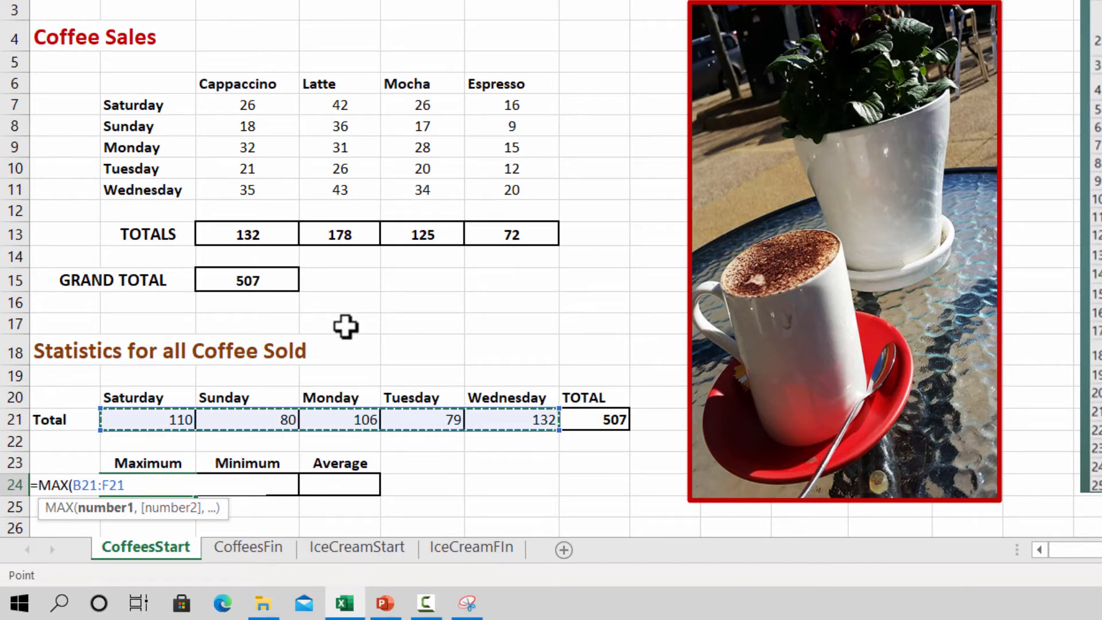
{"action": "key", "text": "Return"}
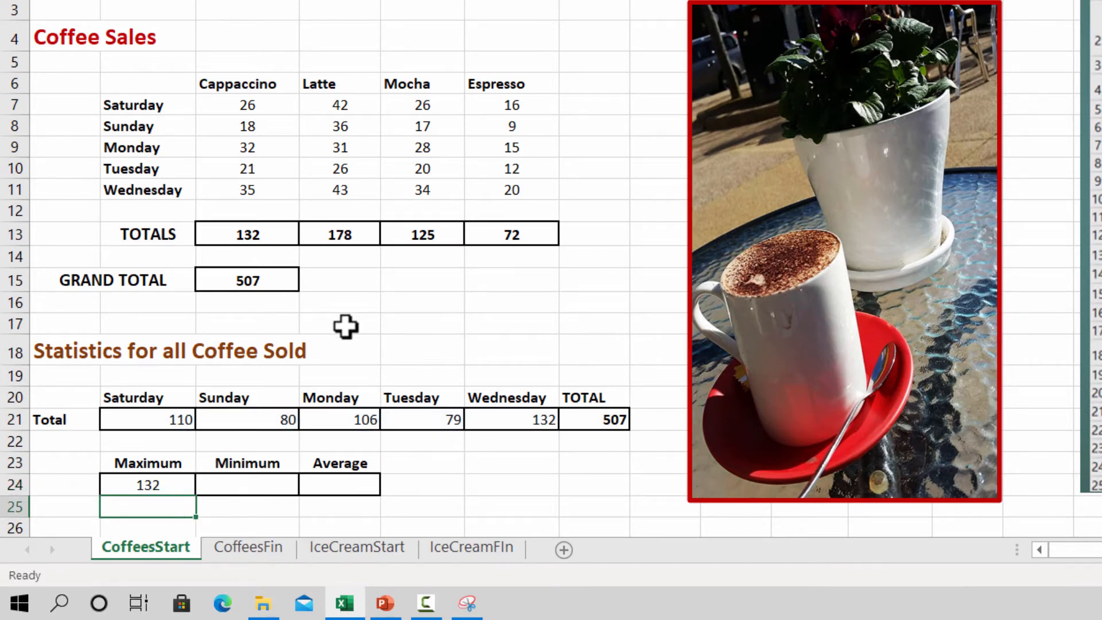
- Test the Maximum formula by setting Saturday's total in B21 to 220
{"action": "left_click", "coordinate": [502, 420]}
{"action": "left_click", "coordinate": [178, 421]}
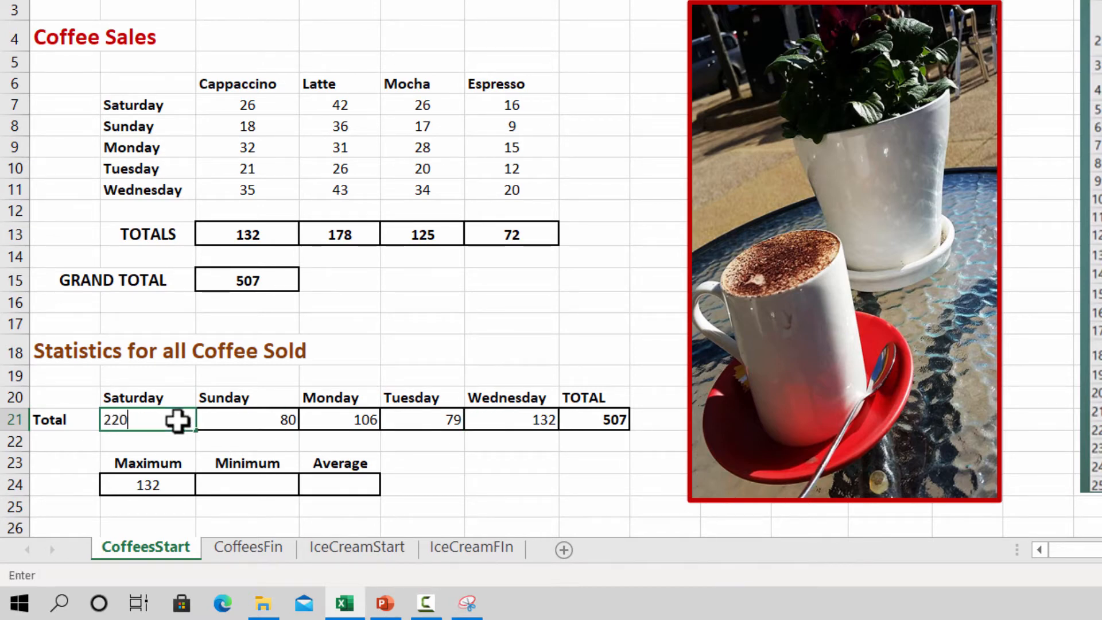
{"action": "key", "text": "ctrl+Return"}
{"action": "left_click", "coordinate": [136, 486]}
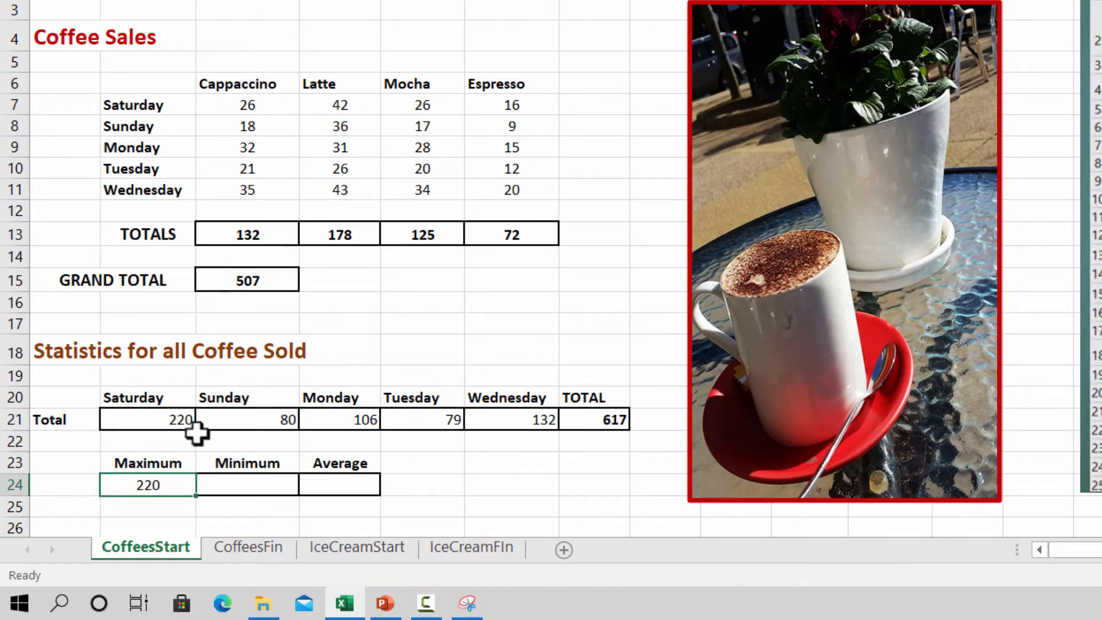
- Set Saturday's total in B21 back to 110
{"action": "left_click", "coordinate": [175, 420]}
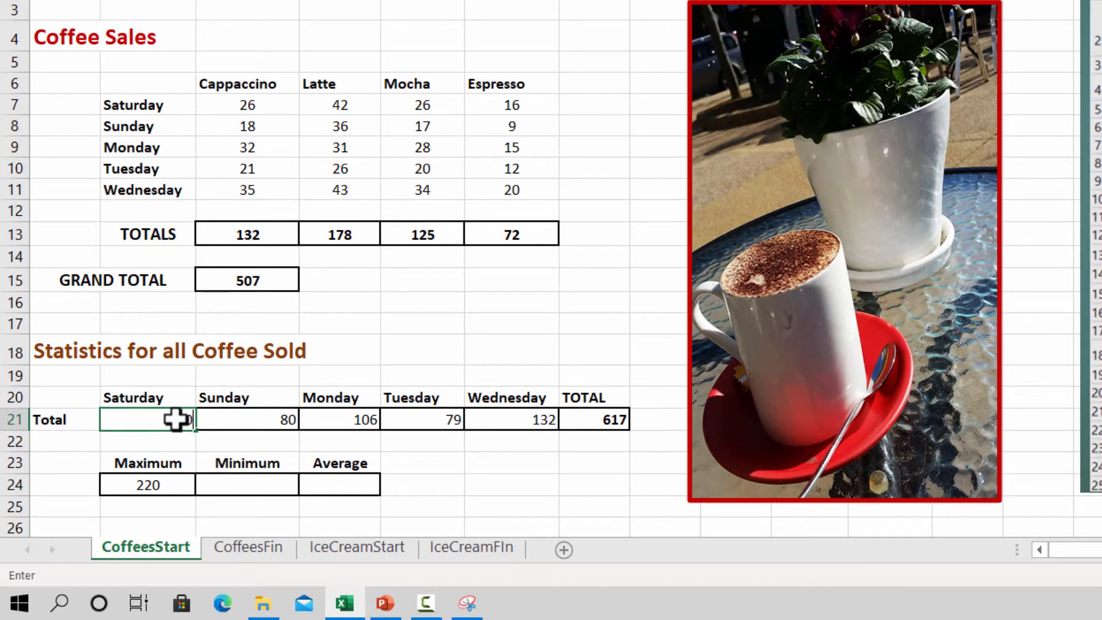
{"action": "key", "text": "Return"}
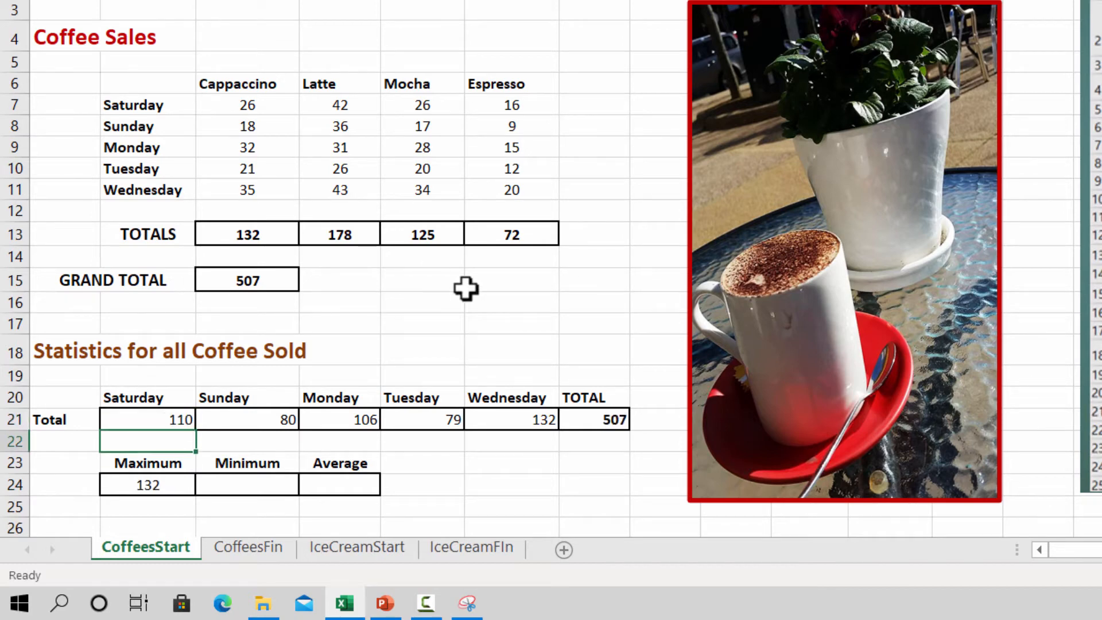
{"action": "key", "text": "Right"}
{"action": "left_click", "coordinate": [518, 423]}
- Enter a MIN formula over the daily totals B21:F21 in the Minimum cell C24 and compare it with Tuesday's total
{"action": "left_click", "coordinate": [250, 484]}
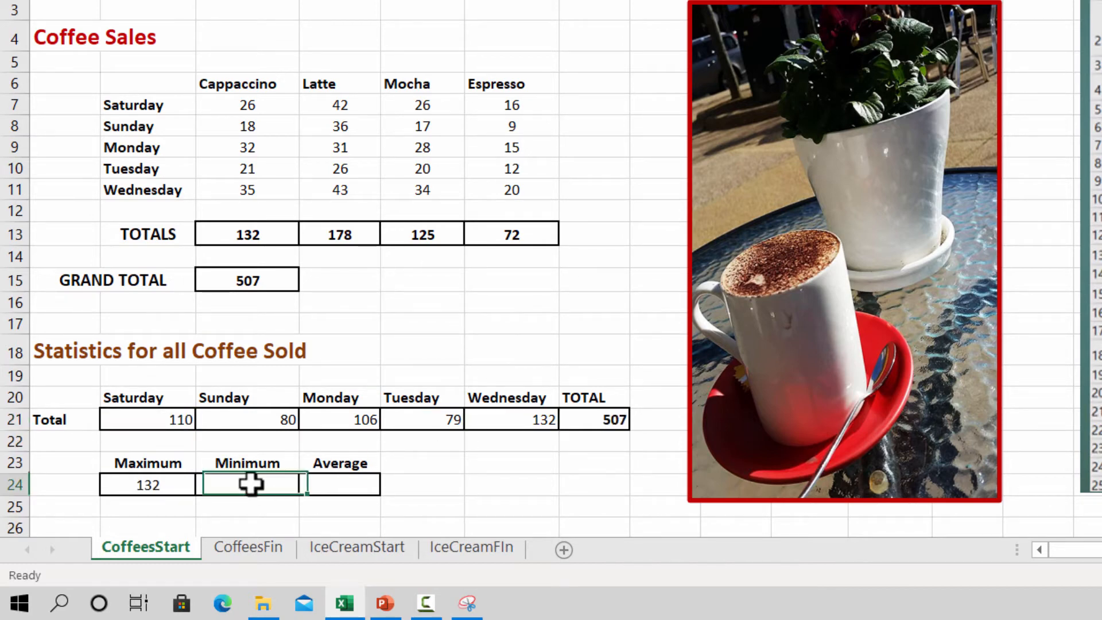
{"action": "type", "text": "=MIN"}
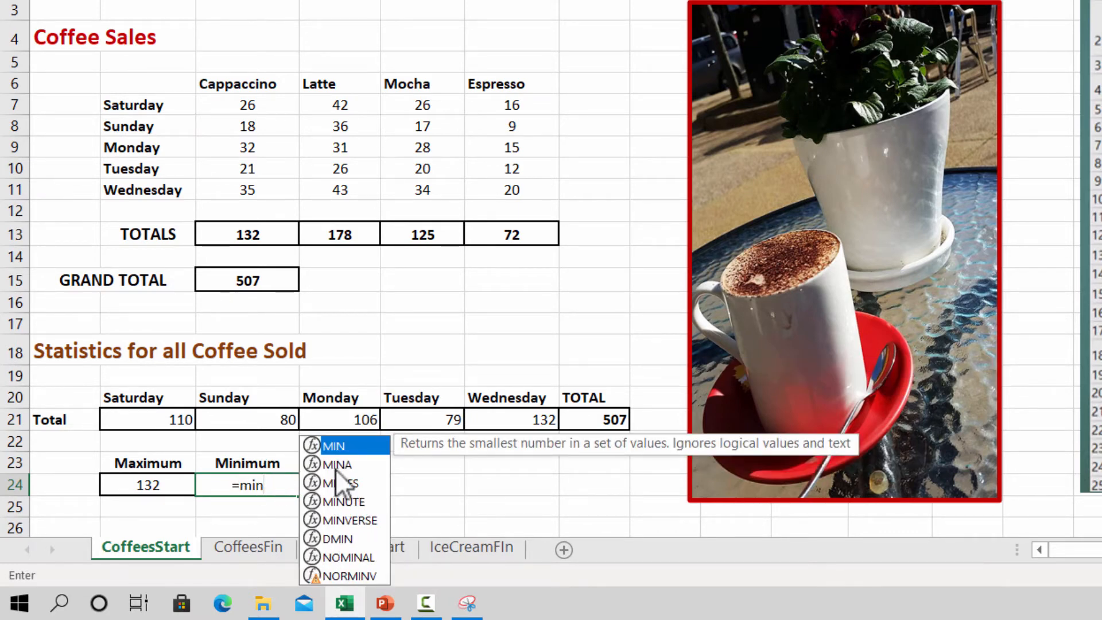
{"action": "double_click", "coordinate": [337, 447]}
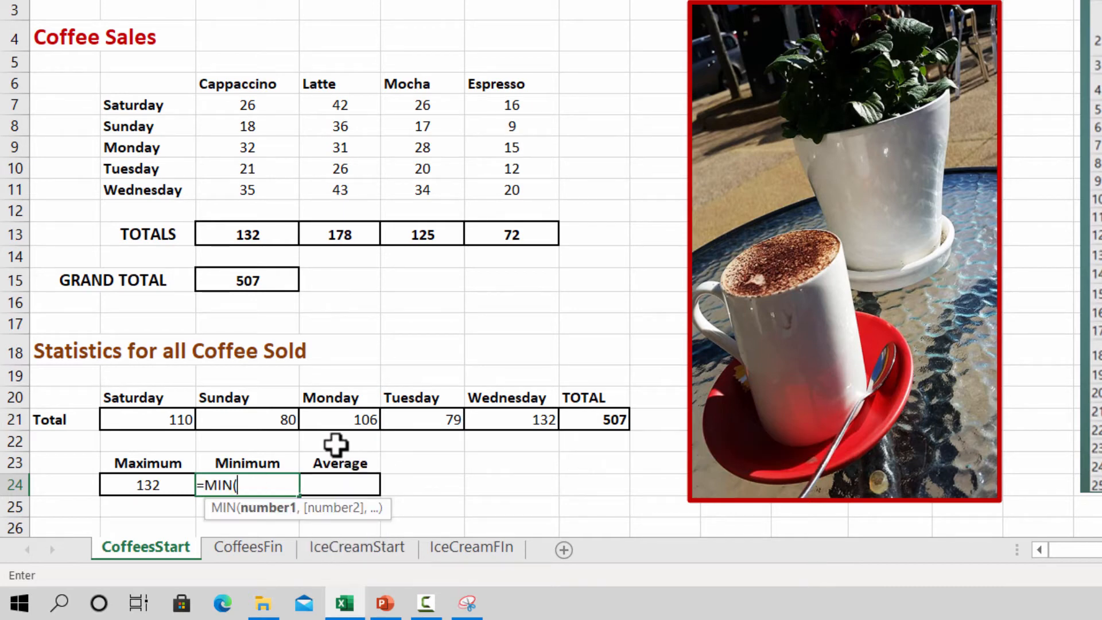
{"action": "left_click_drag", "start_coordinate": [167, 420], "coordinate": [504, 413]}
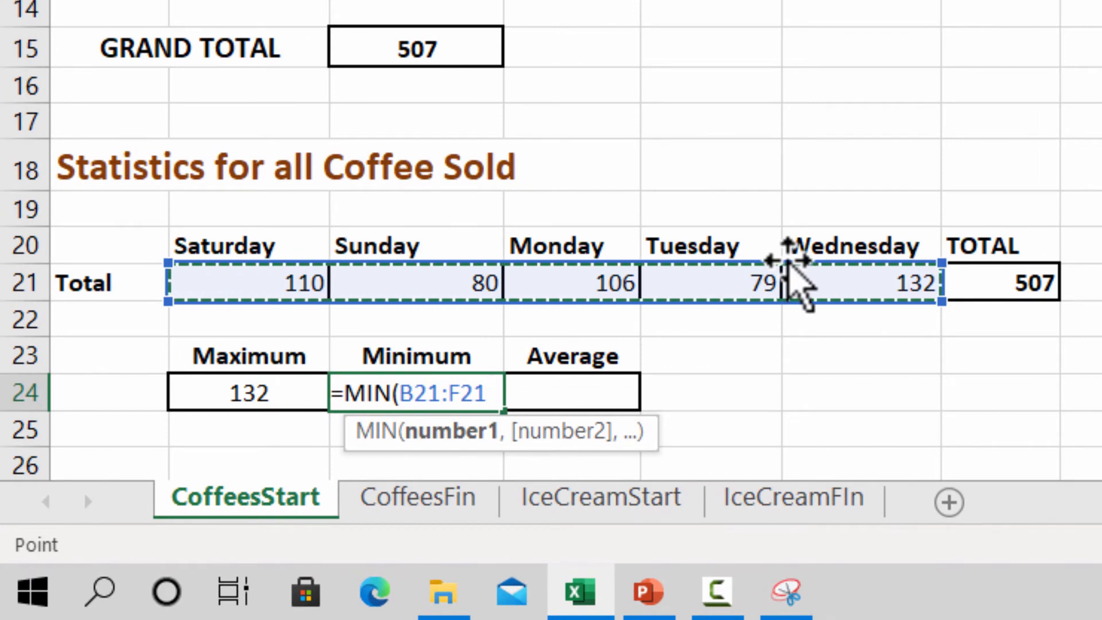
{"action": "key", "text": "Return"}
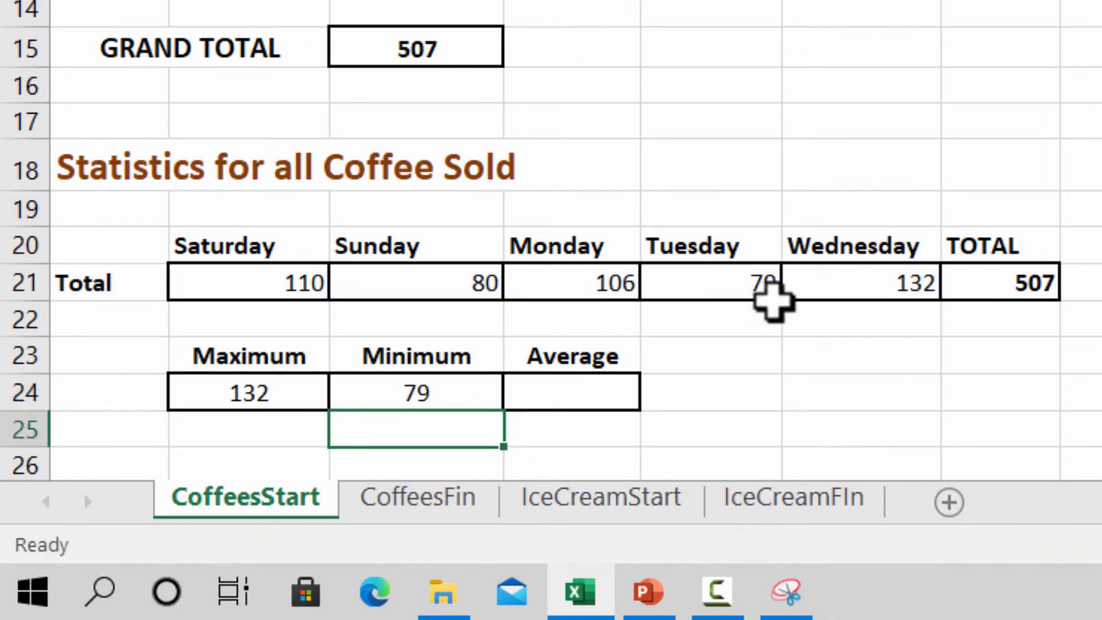
{"action": "left_click", "coordinate": [700, 290]}
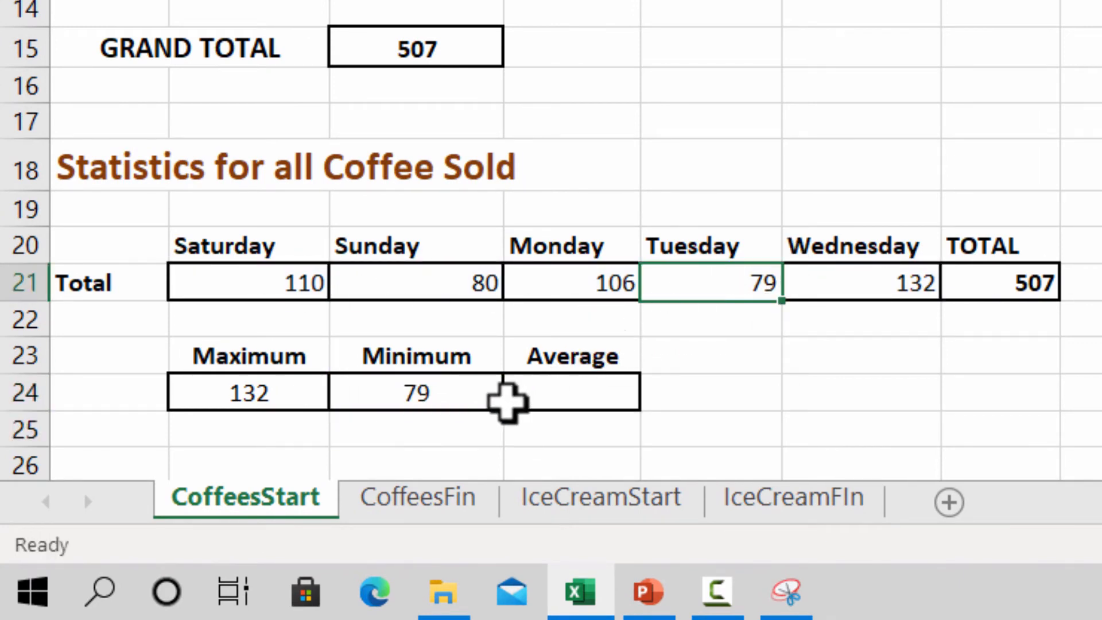
- Enter an AVERAGE formula over the daily totals B21:F21 in the Average cell D24
{"action": "left_click", "coordinate": [614, 396]}
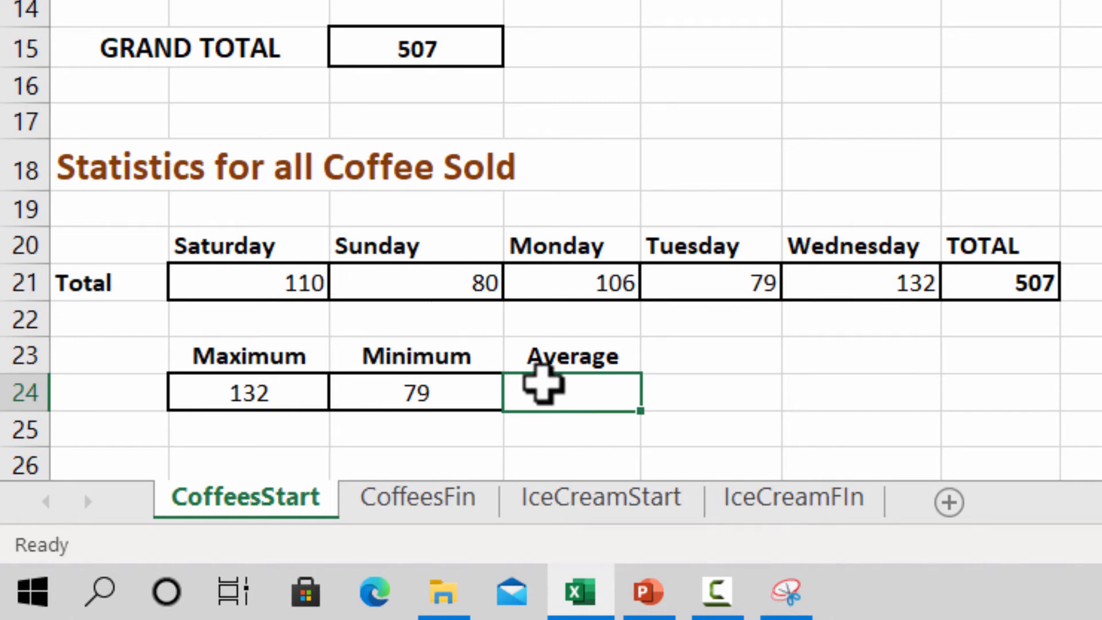
{"action": "type", "text": "="}
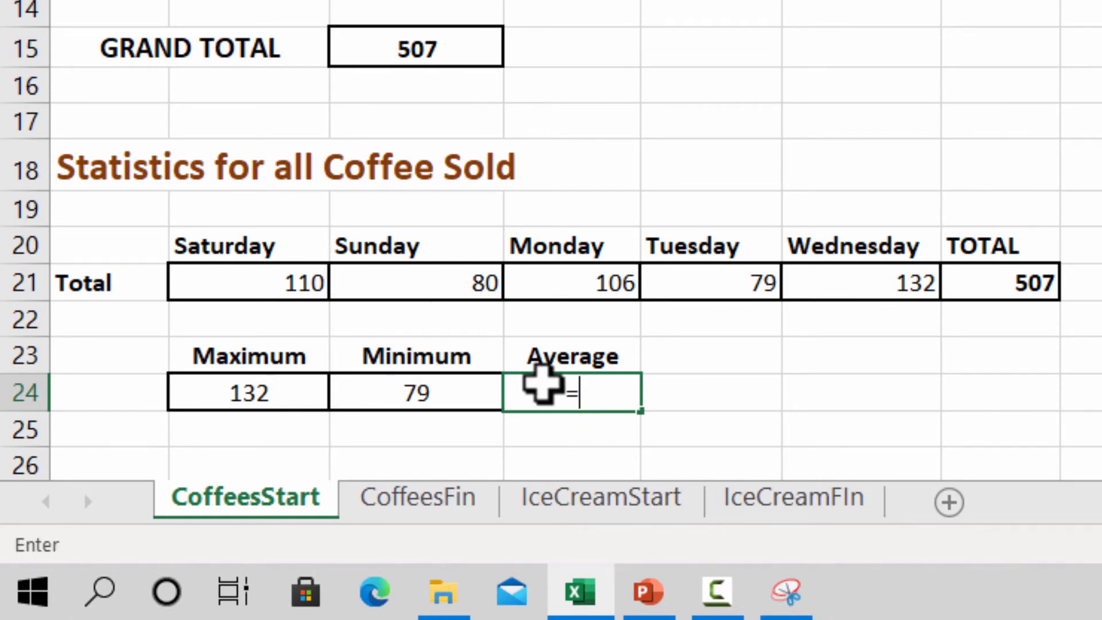
{"action": "type", "text": "av"}
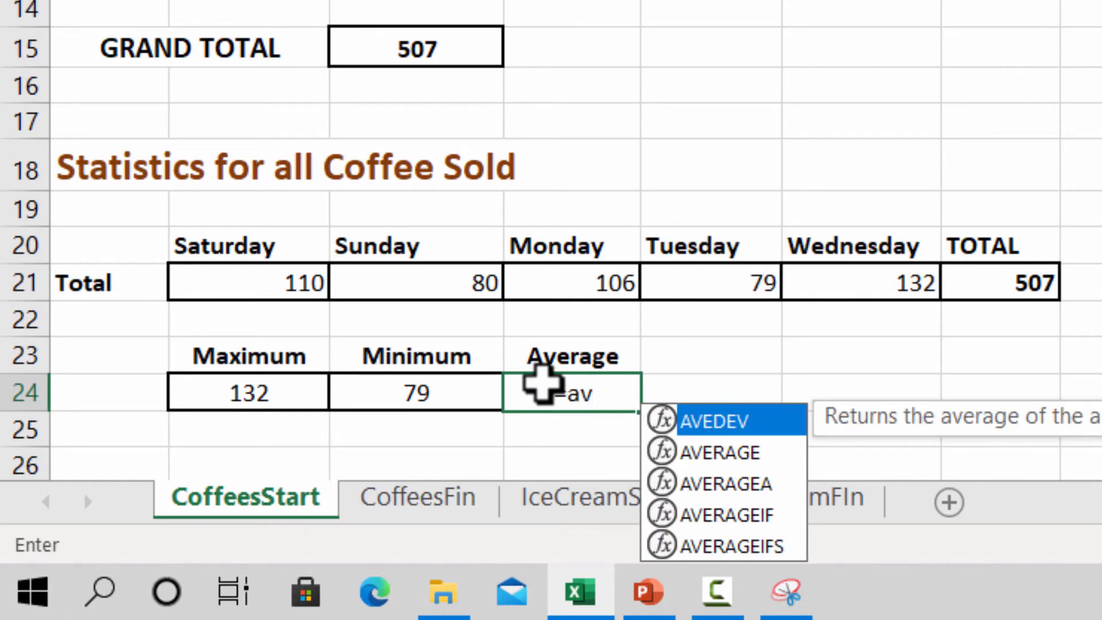
{"action": "type", "text": "er"}
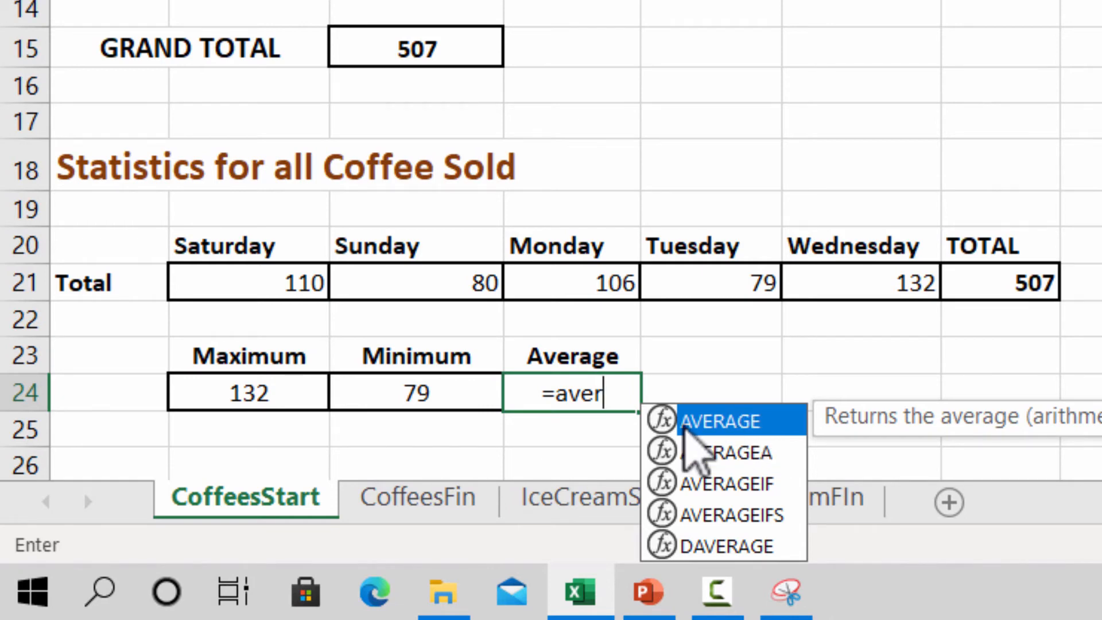
{"action": "double_click", "coordinate": [736, 425]}
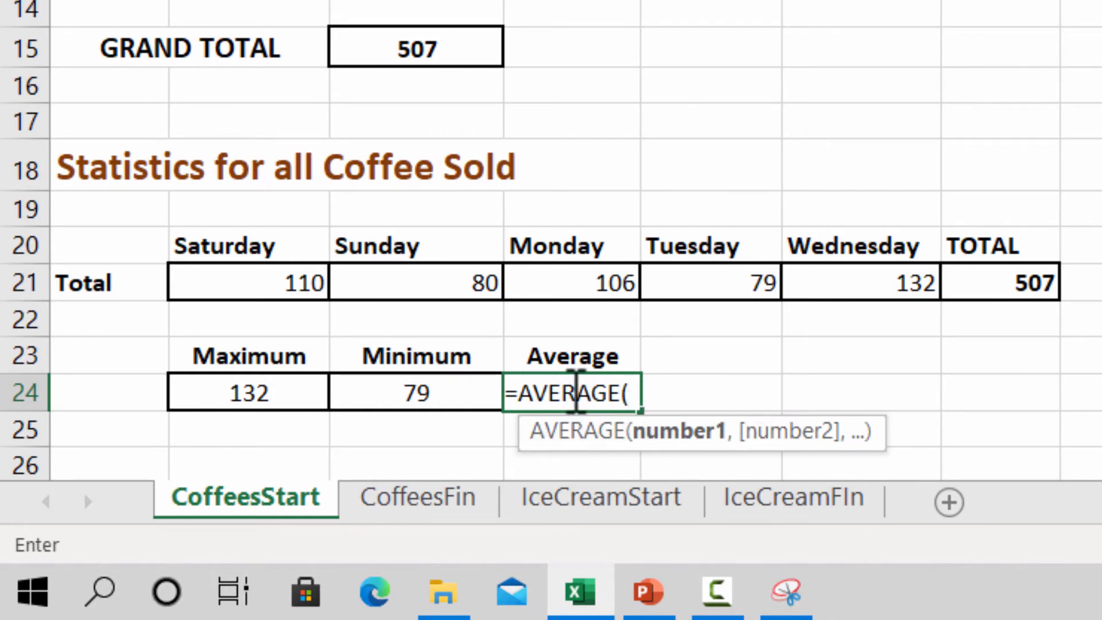
{"action": "left_click_drag", "start_coordinate": [258, 280], "coordinate": [896, 293]}
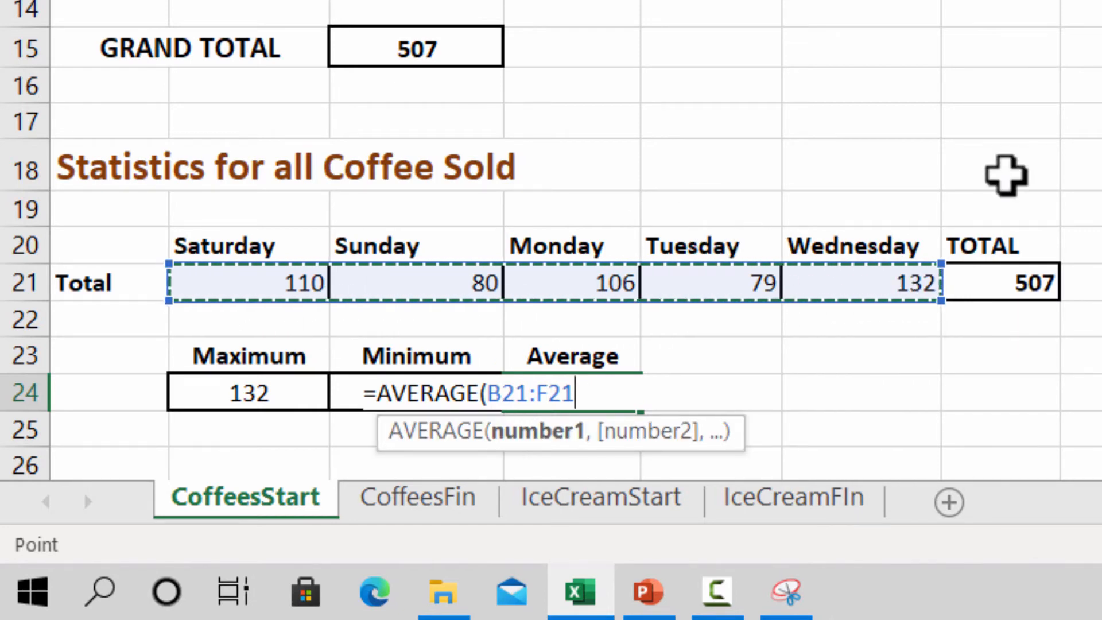
{"action": "key", "text": "Return"}
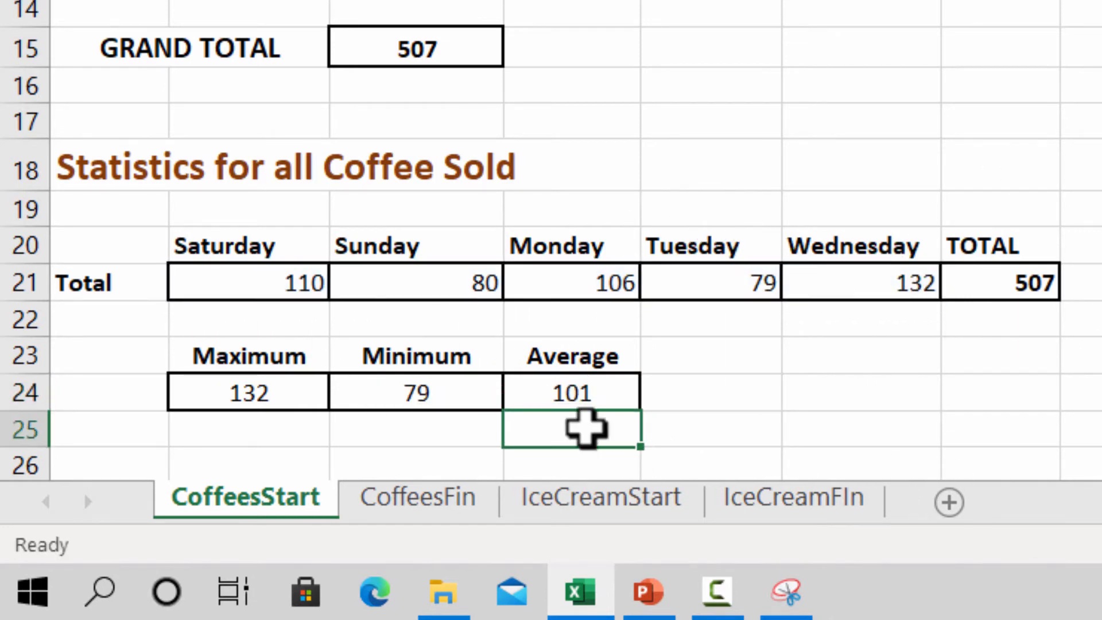
- Try showing the average in D24 with two decimal places, and return it to a whole number
{"action": "left_click", "coordinate": [560, 394]}
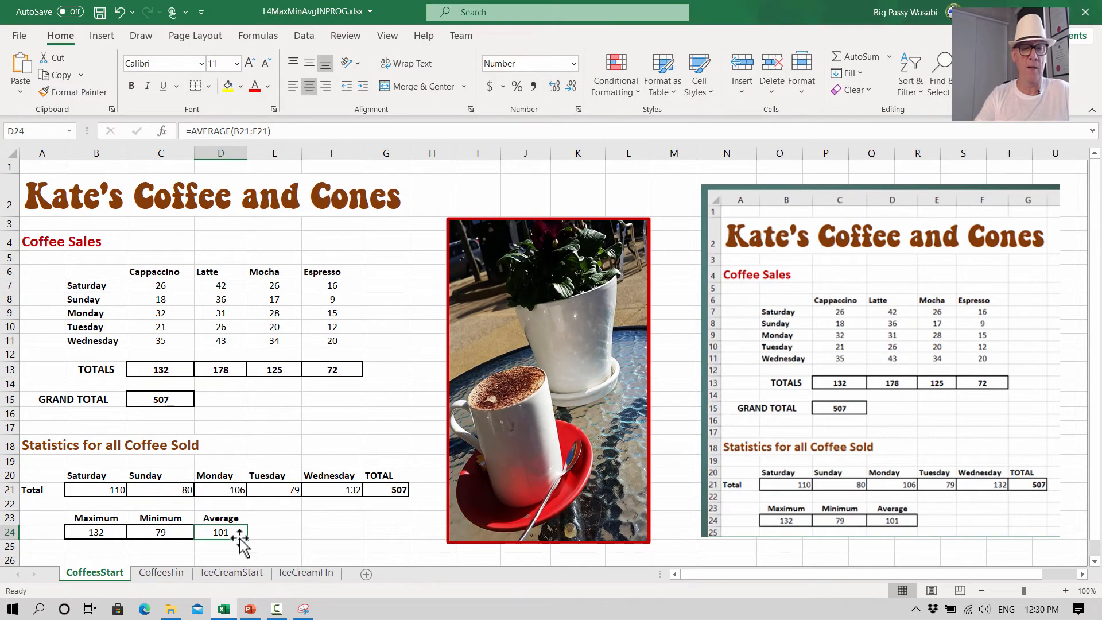
{"action": "left_click", "coordinate": [553, 84]}
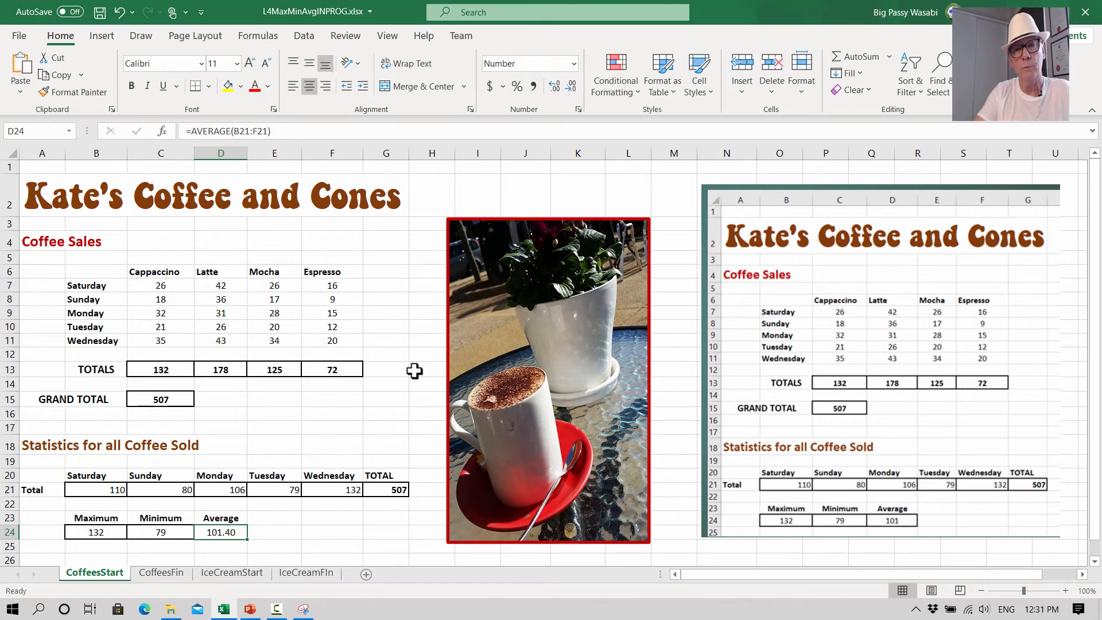
{"action": "left_click", "coordinate": [571, 87]}
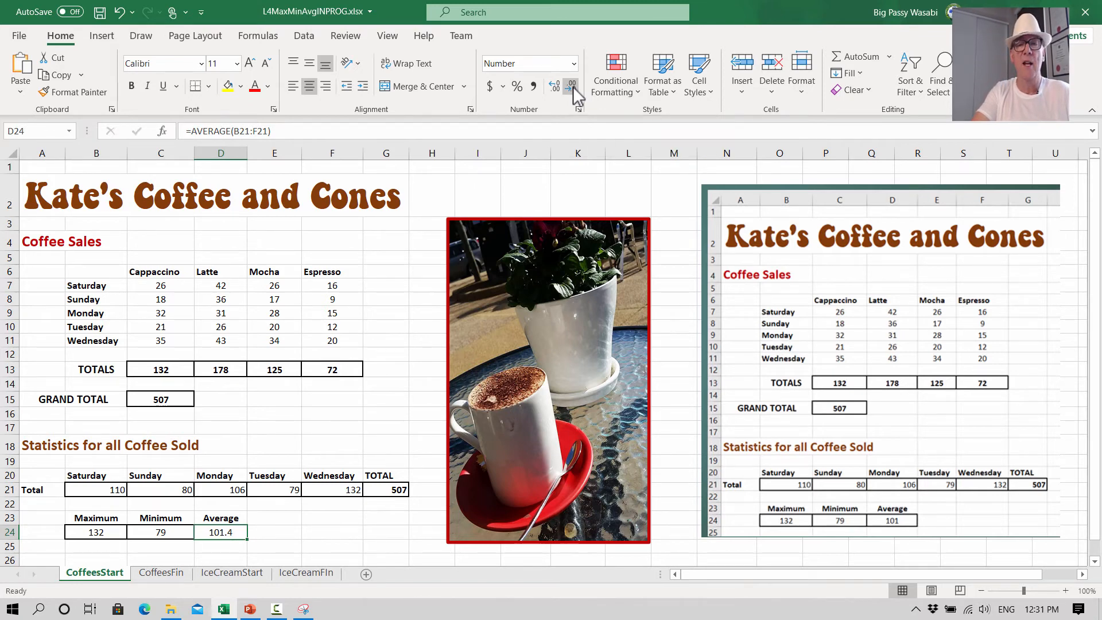
{"action": "left_click", "coordinate": [571, 87]}
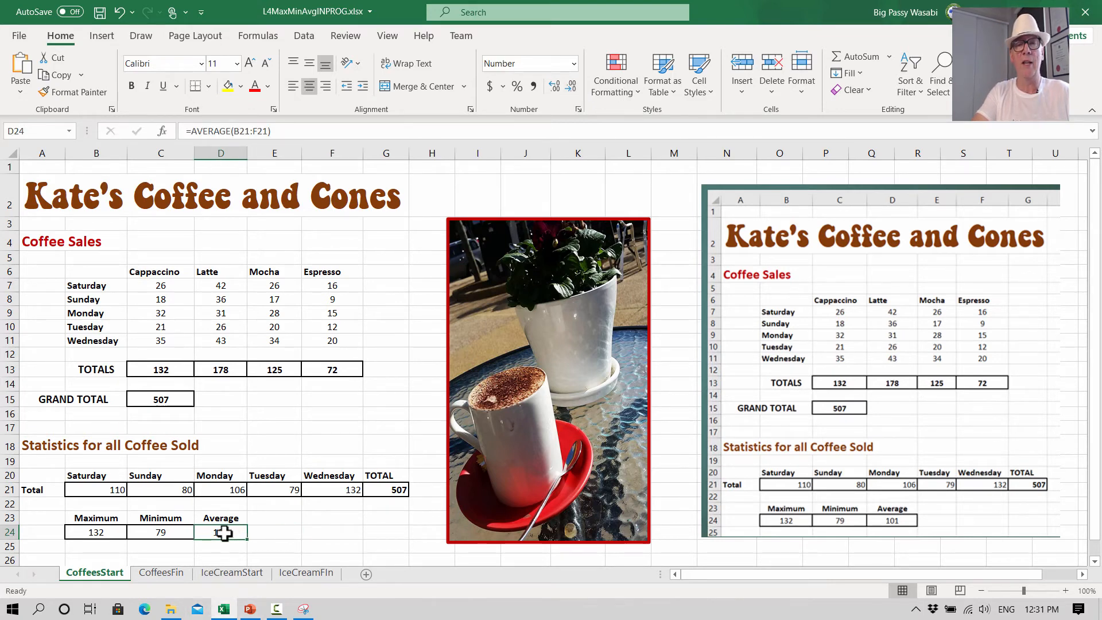
{"action": "left_click", "coordinate": [276, 531]}
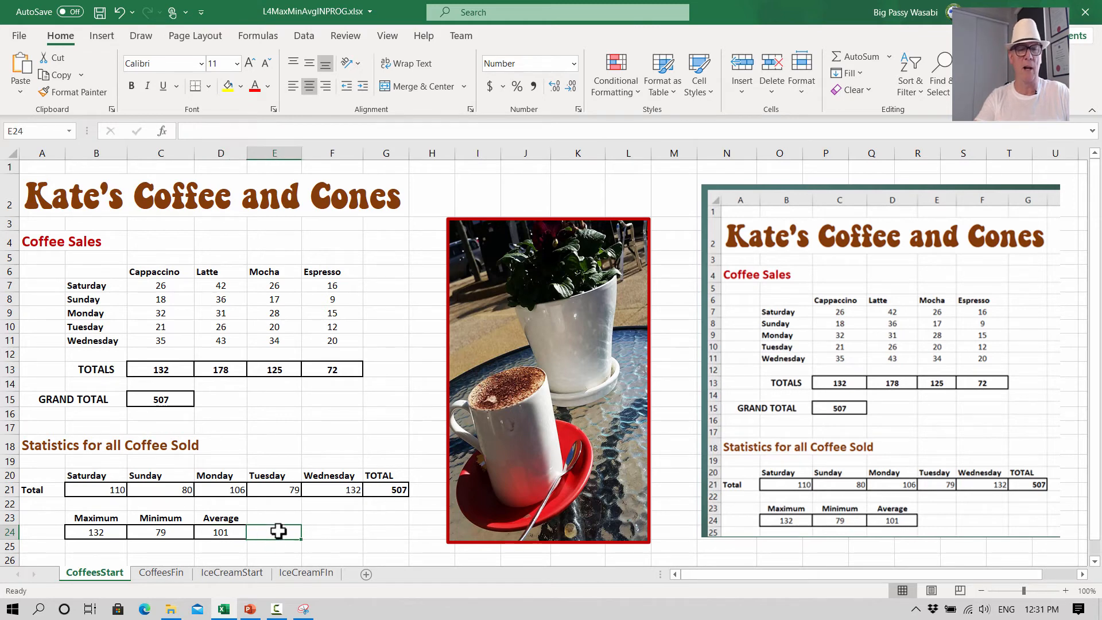
{"action": "left_click", "coordinate": [319, 533]}
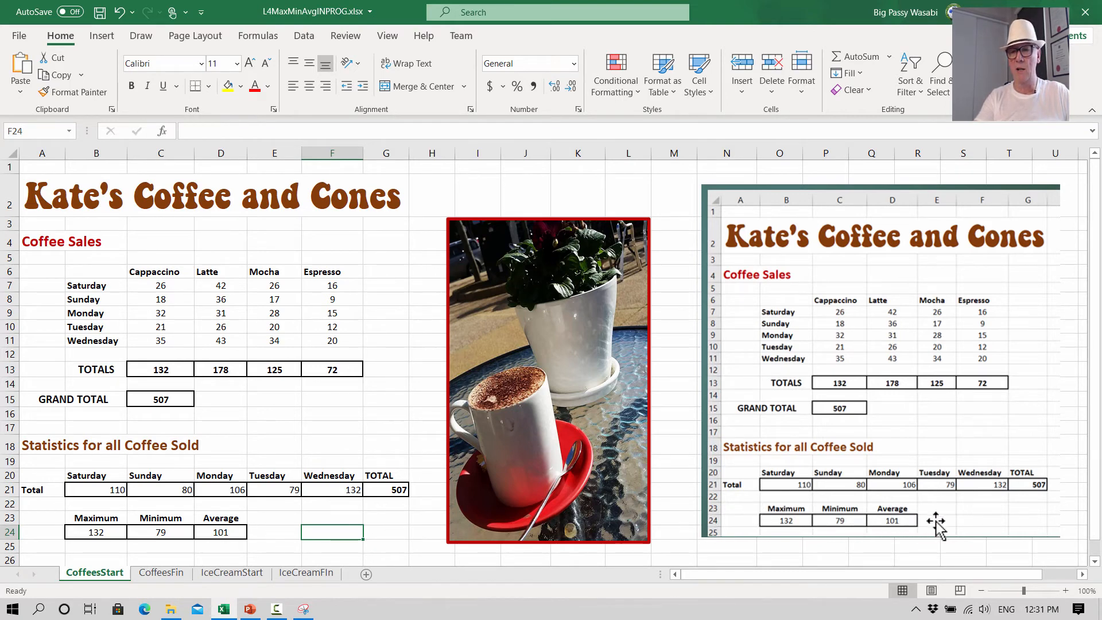
{"action": "left_click", "coordinate": [417, 533]}
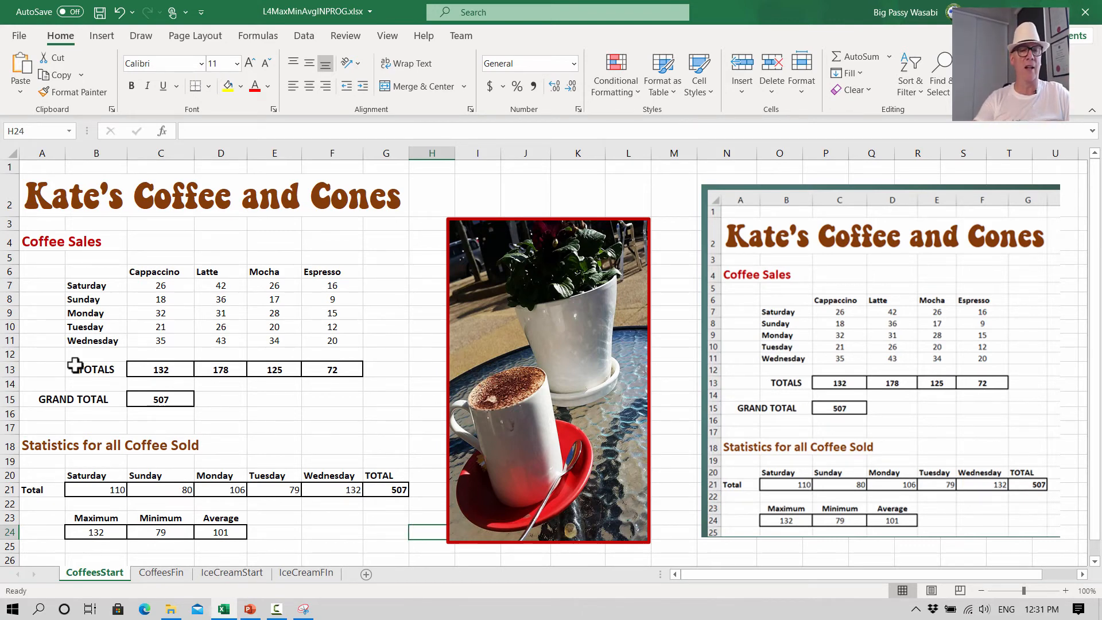
{"action": "left_click_drag", "start_coordinate": [84, 285], "coordinate": [115, 340]}
{"action": "left_click", "coordinate": [396, 398]}
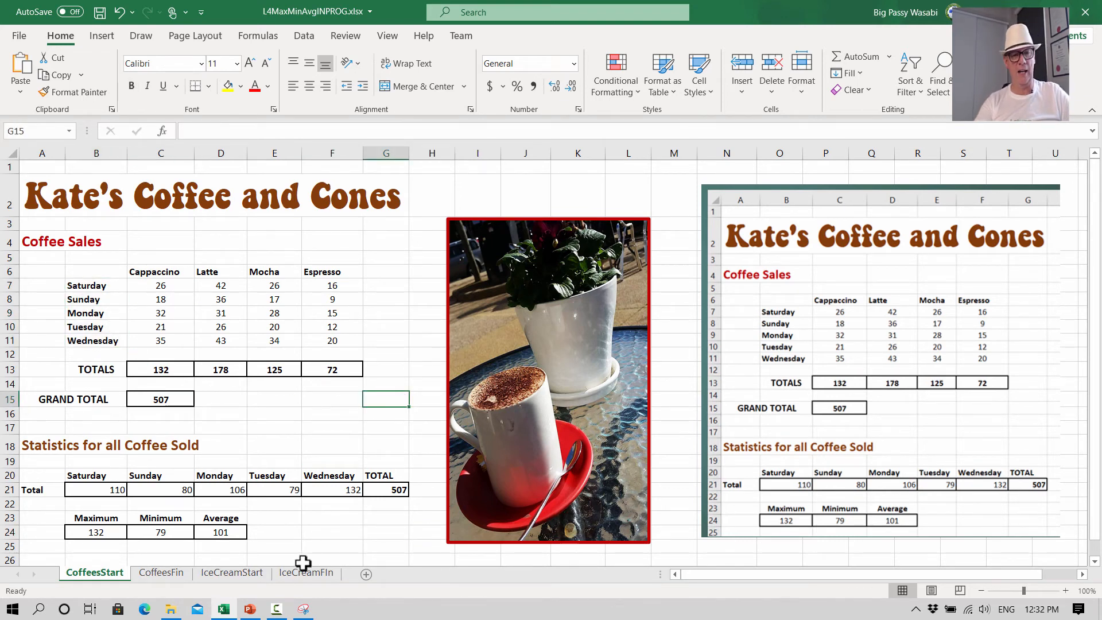
- Switch to the L4_ExcelStatsV1.pptx presentation in PowerPoint and run the slide show from the Excel Statistics slide to the Challenge Task slide
{"action": "left_click", "coordinate": [249, 609]}
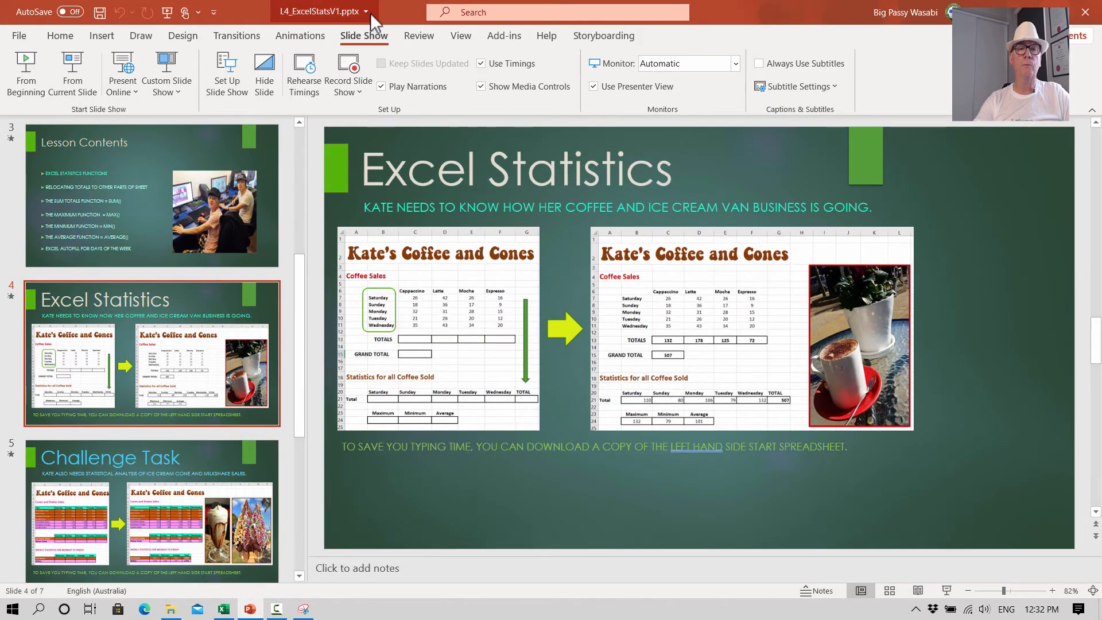
{"action": "left_click", "coordinate": [72, 77]}
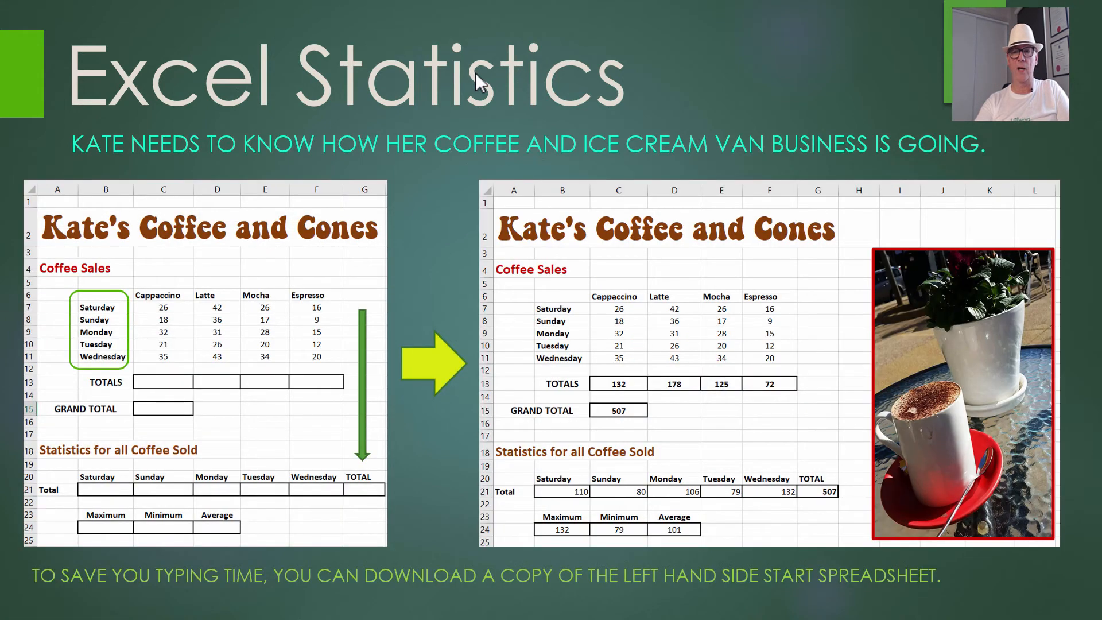
{"action": "left_click", "coordinate": [475, 72]}
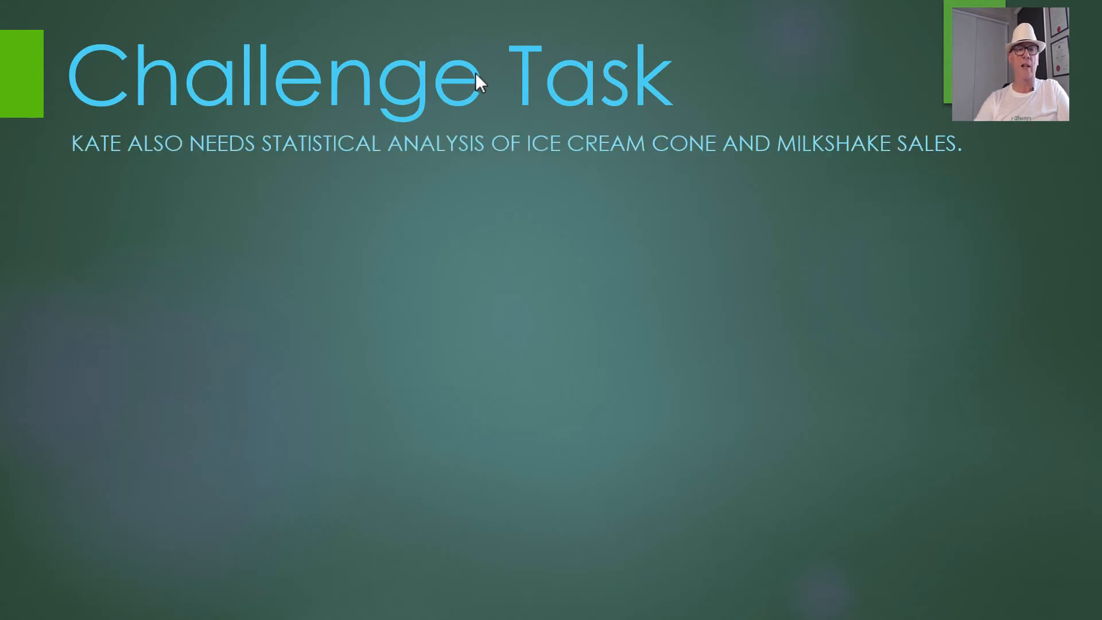
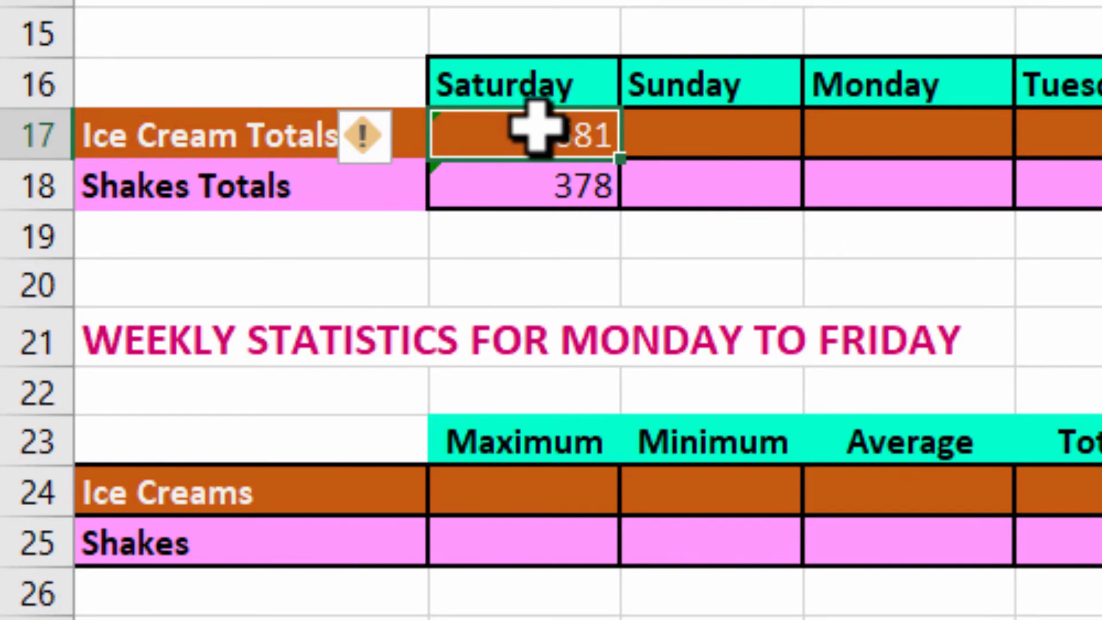
- Ignore the omitted-adjacent-cells formula error on the Saturday totals in cells B17 and B18
{"action": "mouse_move", "coordinate": [346, 147]}
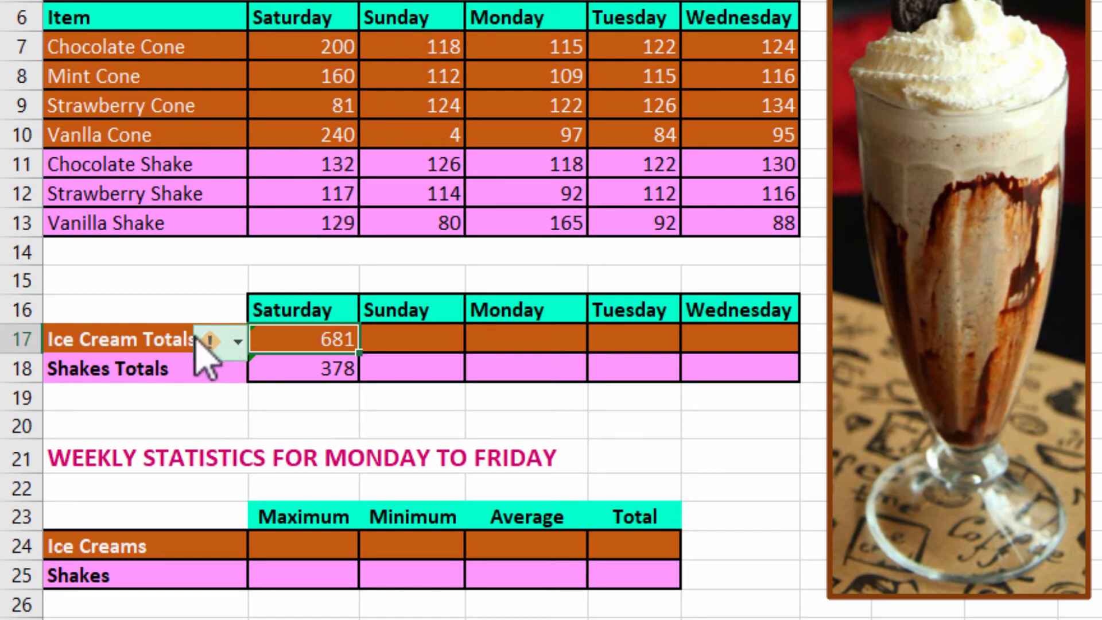
{"action": "mouse_move", "coordinate": [197, 340]}
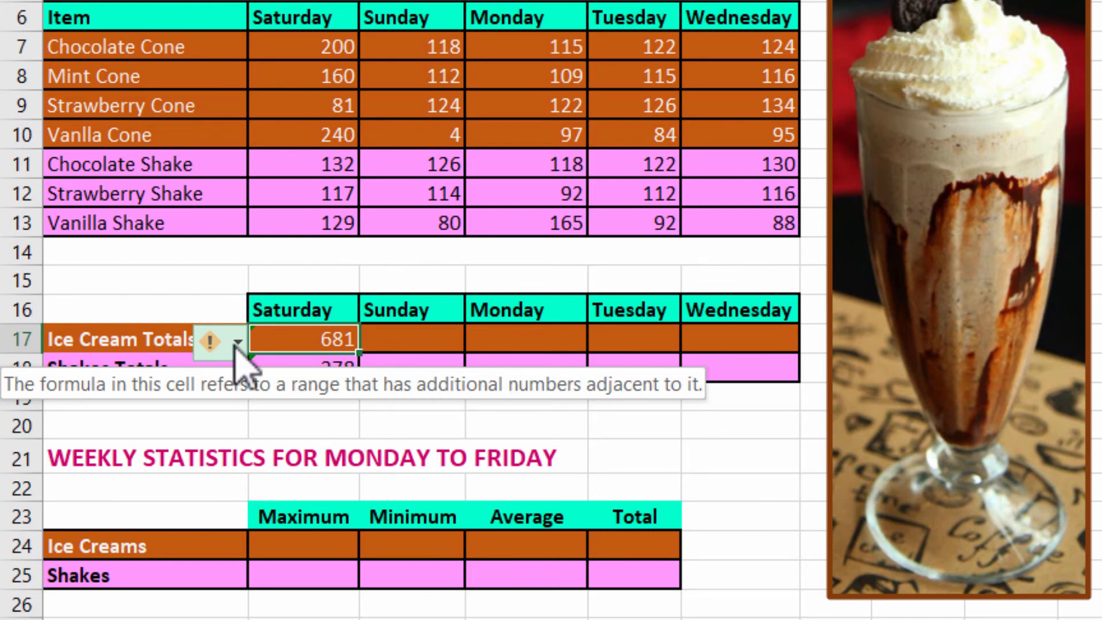
{"action": "left_click", "coordinate": [237, 341]}
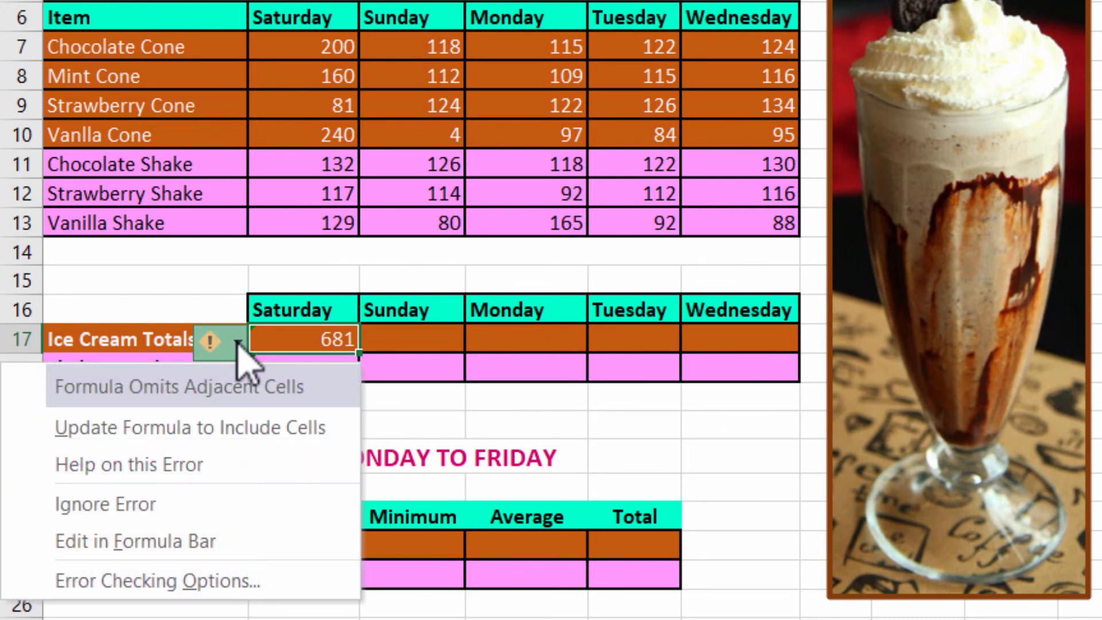
{"action": "left_click", "coordinate": [142, 503]}
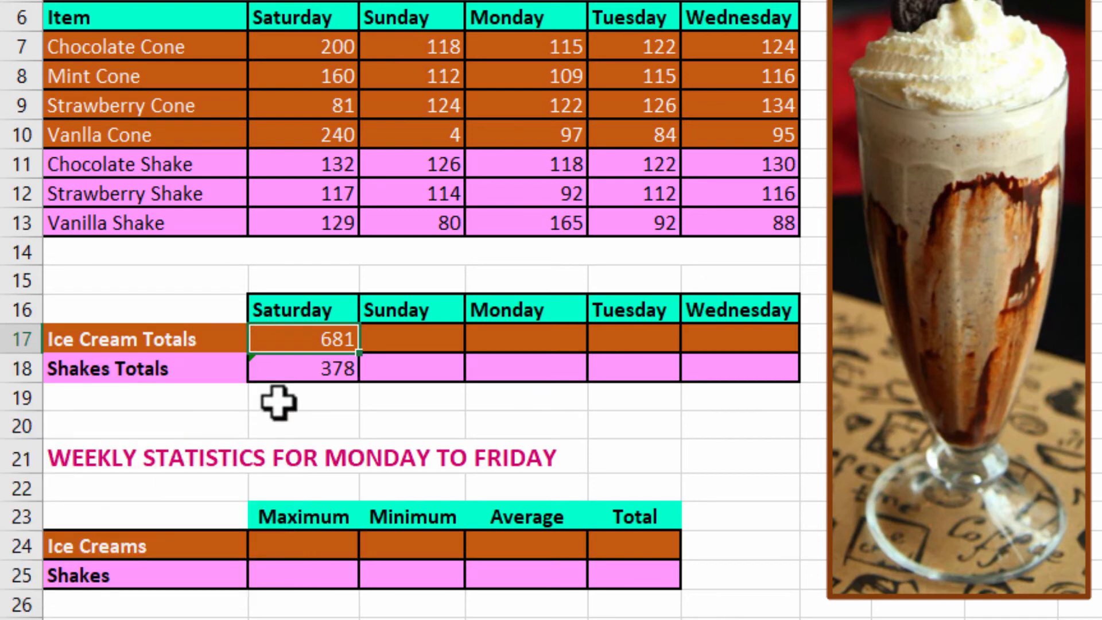
{"action": "left_click", "coordinate": [285, 369]}
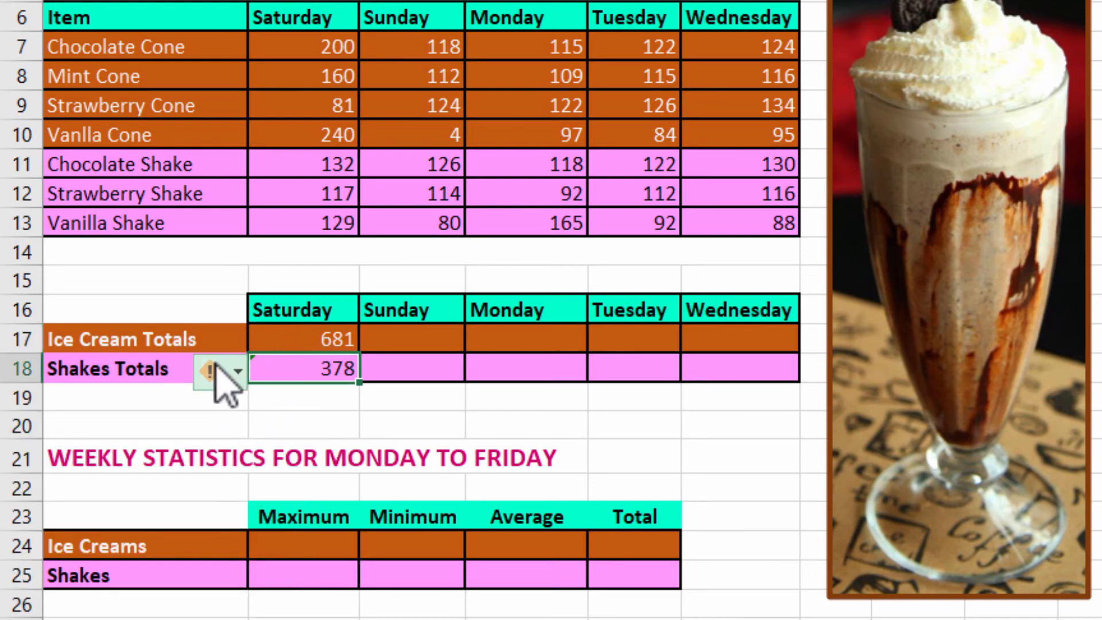
{"action": "mouse_move", "coordinate": [217, 368]}
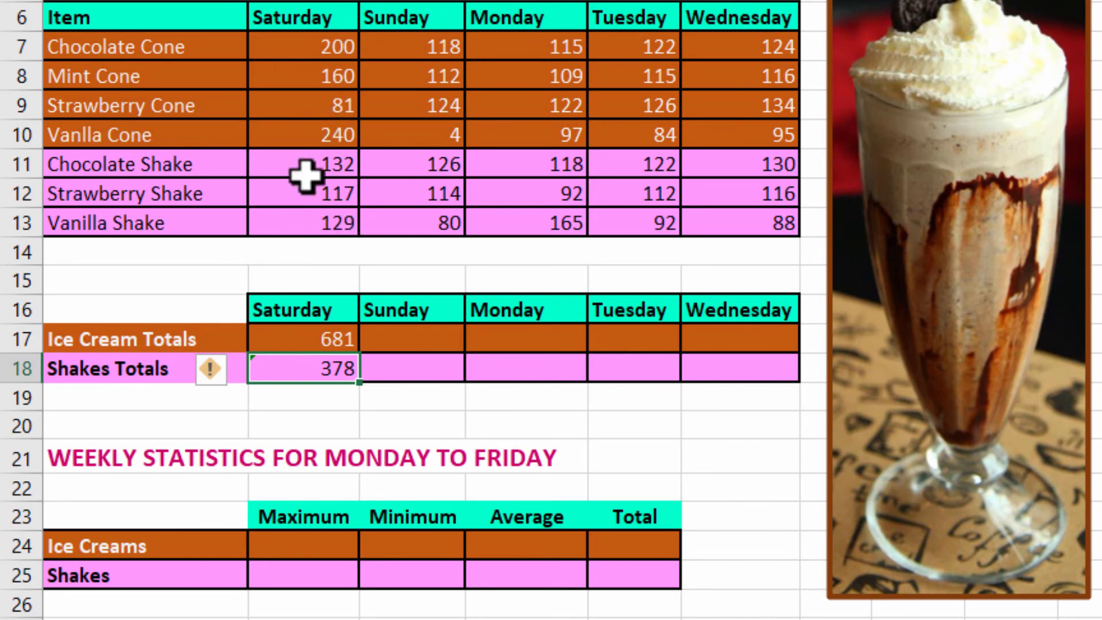
{"action": "left_click", "coordinate": [237, 372]}
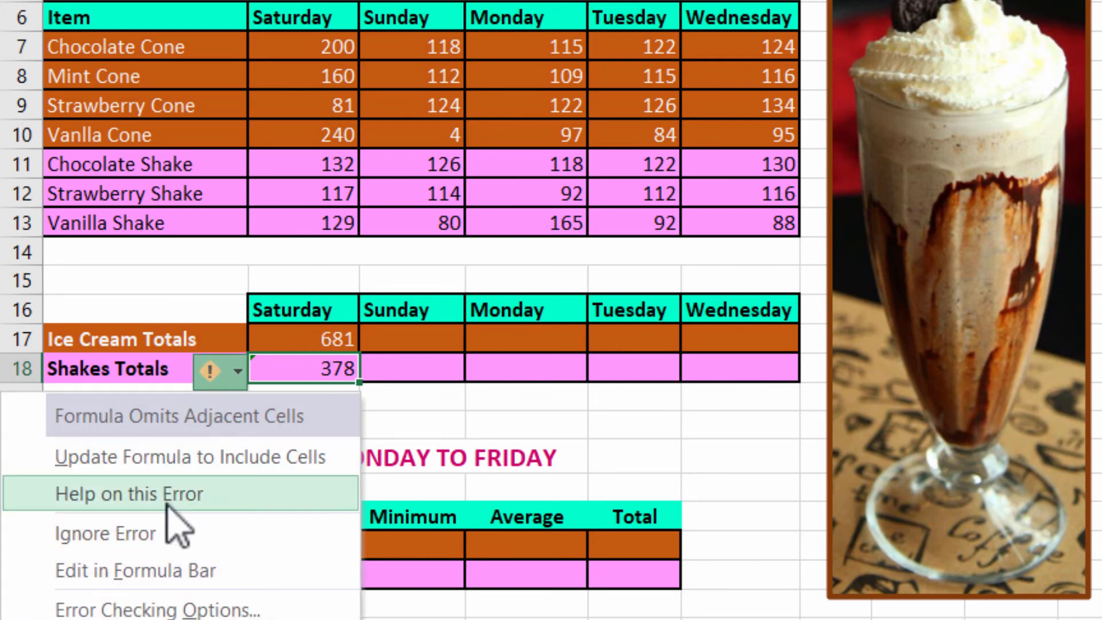
{"action": "left_click", "coordinate": [166, 534]}
- Try totalling Sunday's ice cream sales in C17 by selecting C7:C10 after =sum without an opening bracket
{"action": "left_click", "coordinate": [393, 344]}
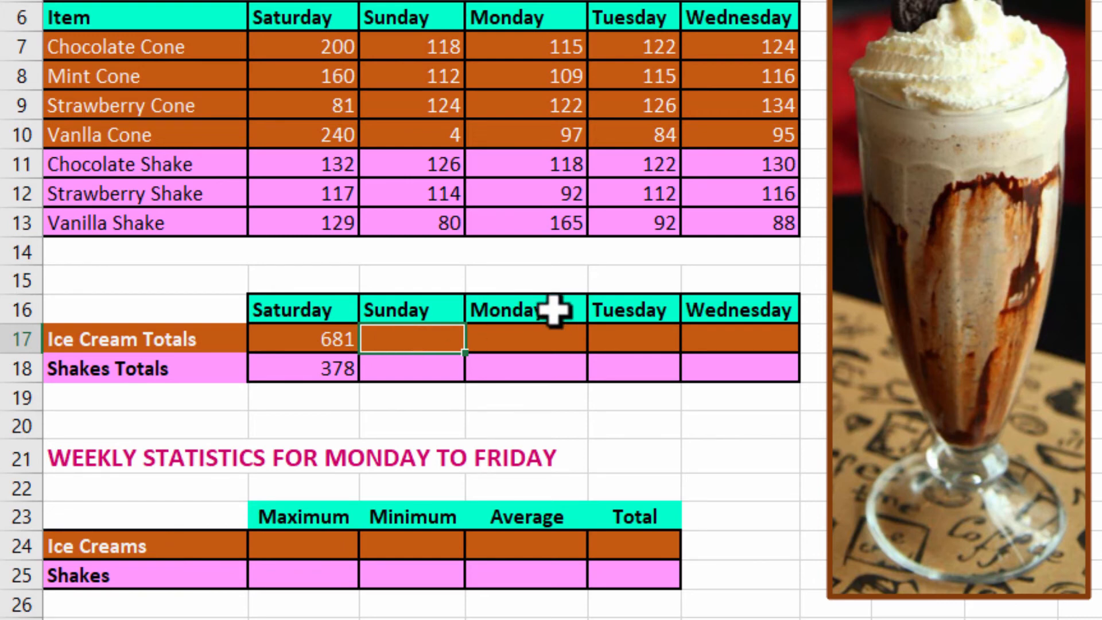
{"action": "type", "text": "=sum"}
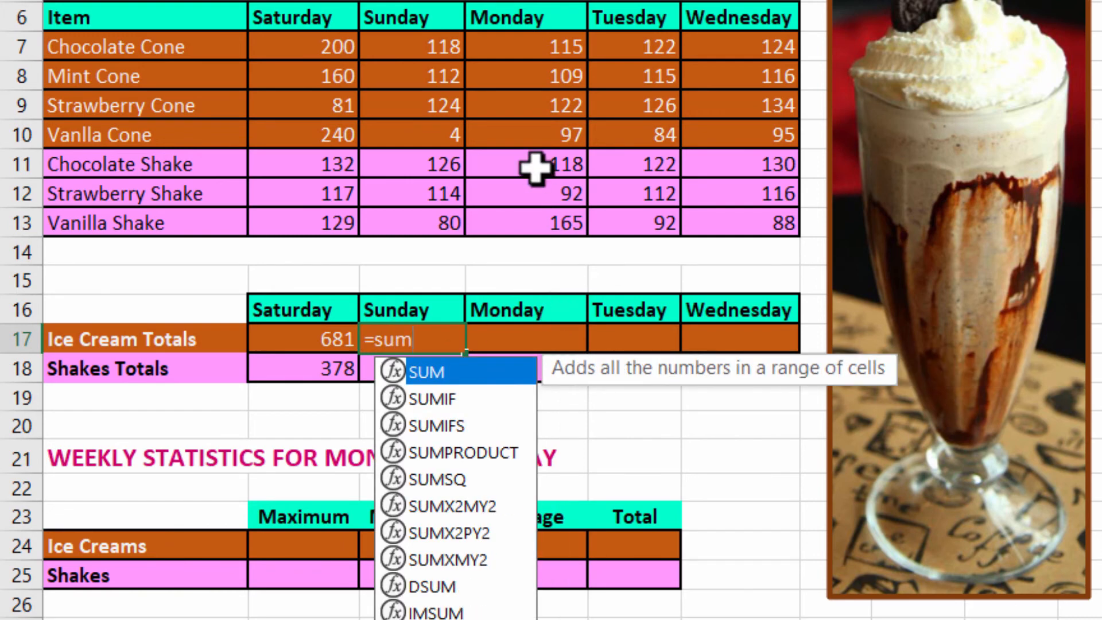
{"action": "left_click_drag", "start_coordinate": [432, 36], "coordinate": [437, 145]}
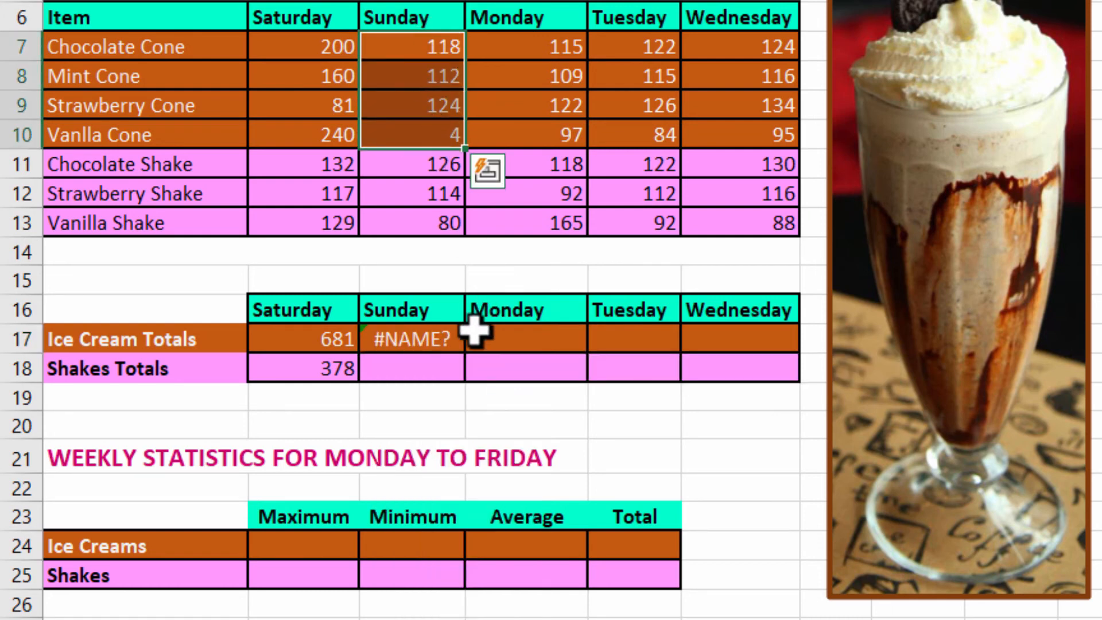
- Replace the entry in Sunday's Ice Cream Totals cell C17 with a SUM formula over C7:C10
{"action": "left_click", "coordinate": [434, 332]}
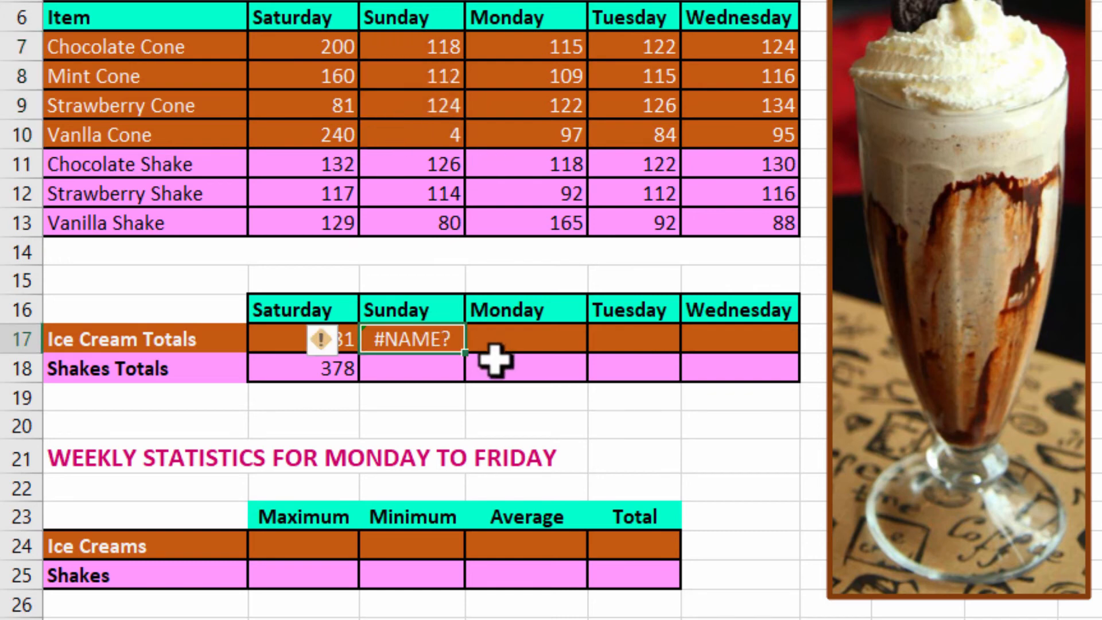
{"action": "mouse_move", "coordinate": [321, 353]}
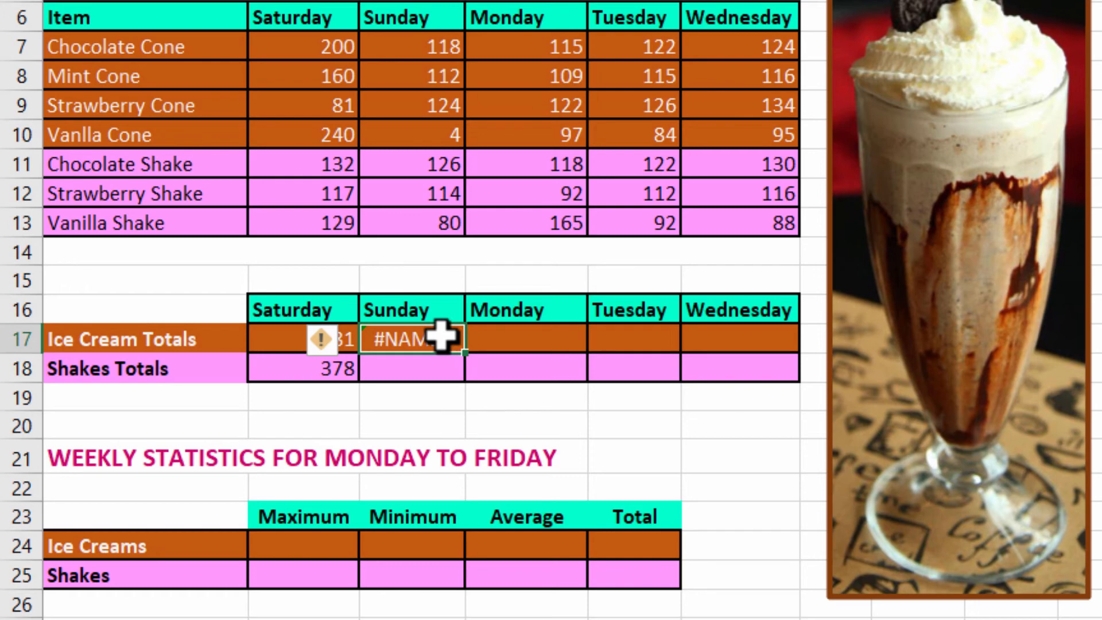
{"action": "type", "text": "=sum"}
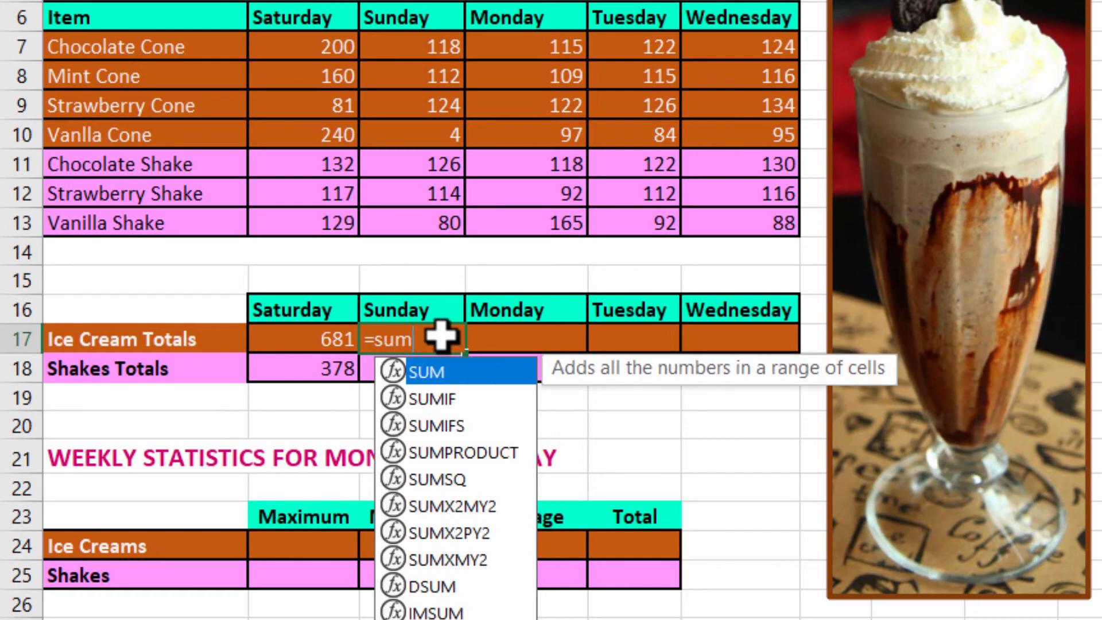
{"action": "double_click", "coordinate": [441, 373]}
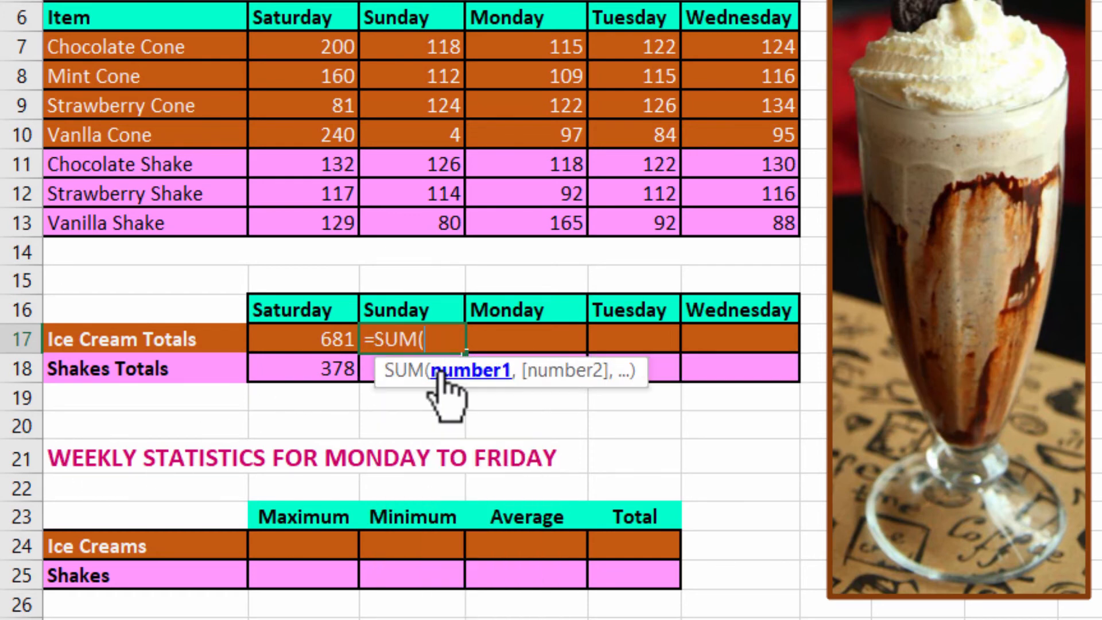
{"action": "left_click", "coordinate": [430, 46]}
{"action": "left_click_drag", "start_coordinate": [431, 45], "coordinate": [429, 123]}
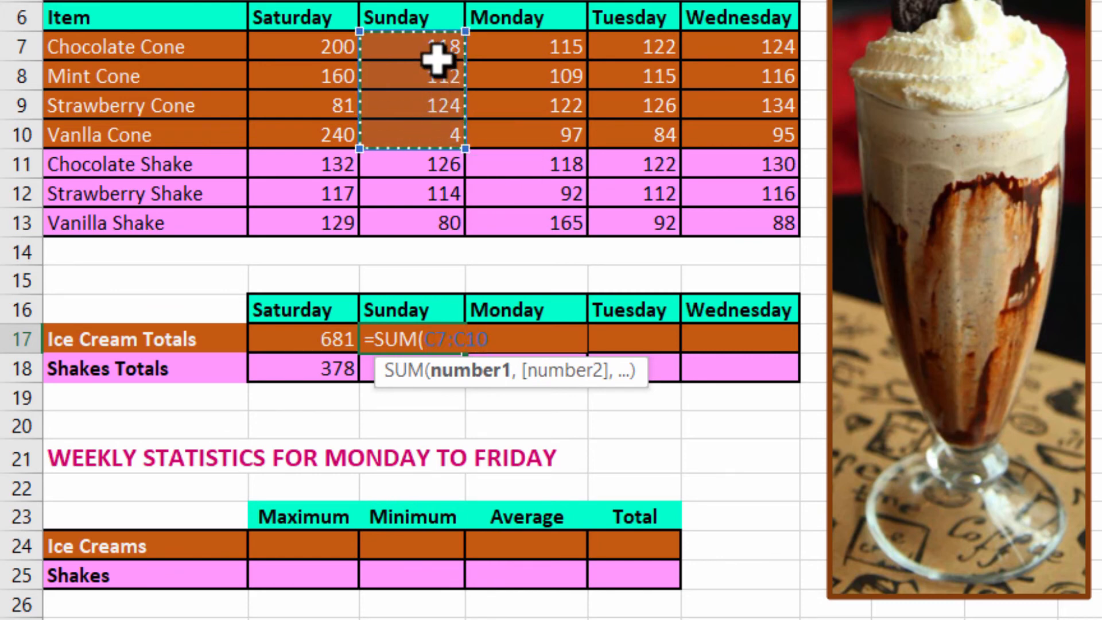
{"action": "key", "text": "Return"}
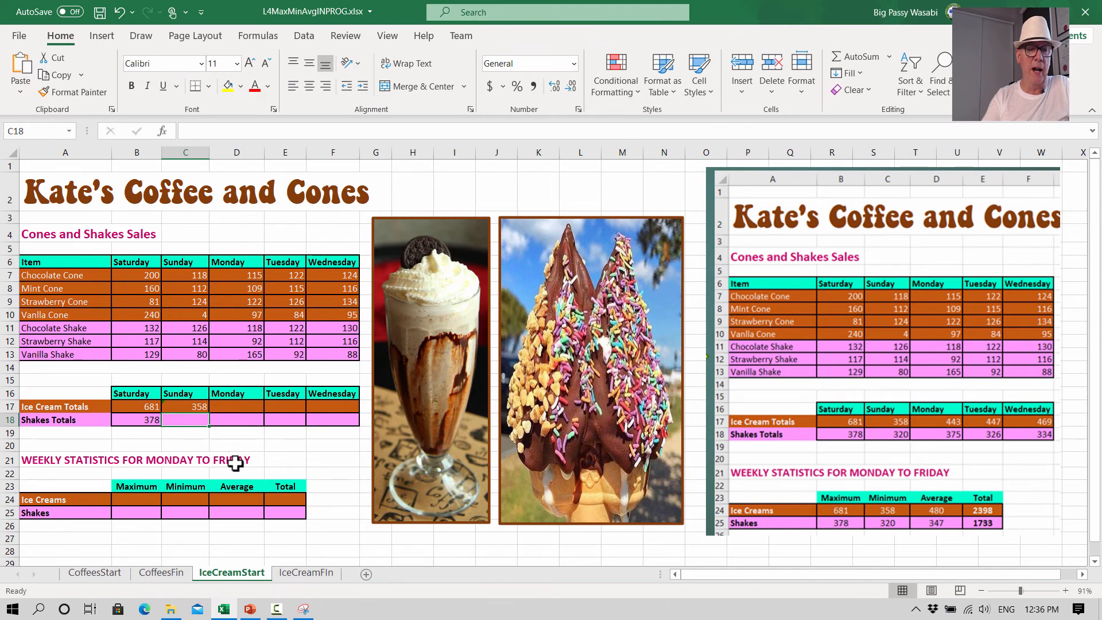
- Try entering the ice cream maximum in B24 by selecting B17:F17 after =max without an opening bracket
{"action": "left_click", "coordinate": [128, 501]}
{"action": "type", "text": "=m"}
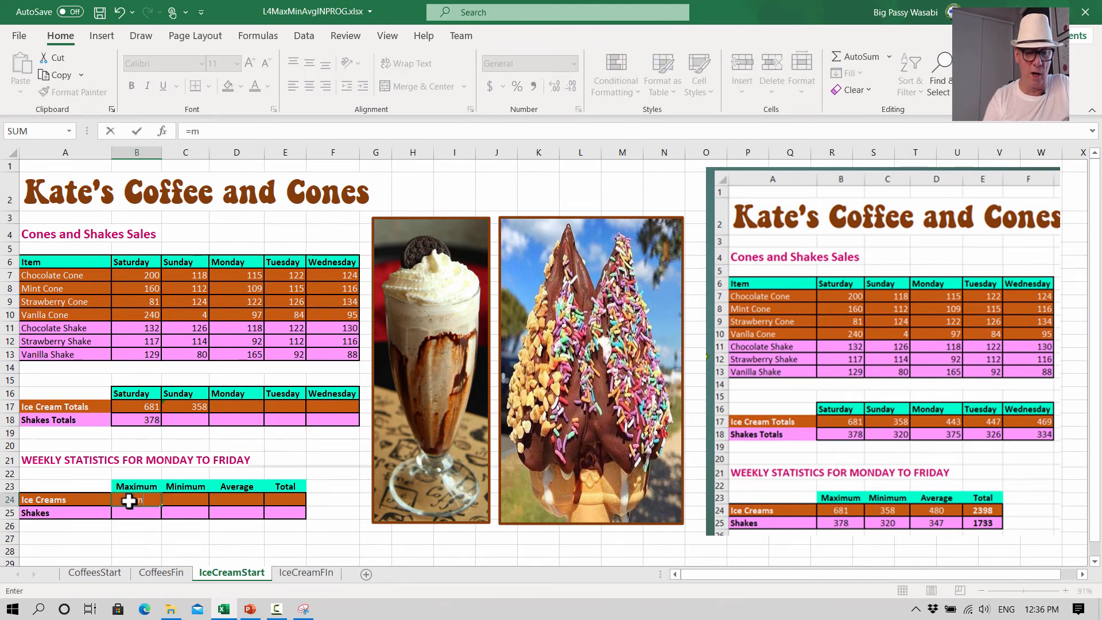
{"action": "type", "text": "ax"}
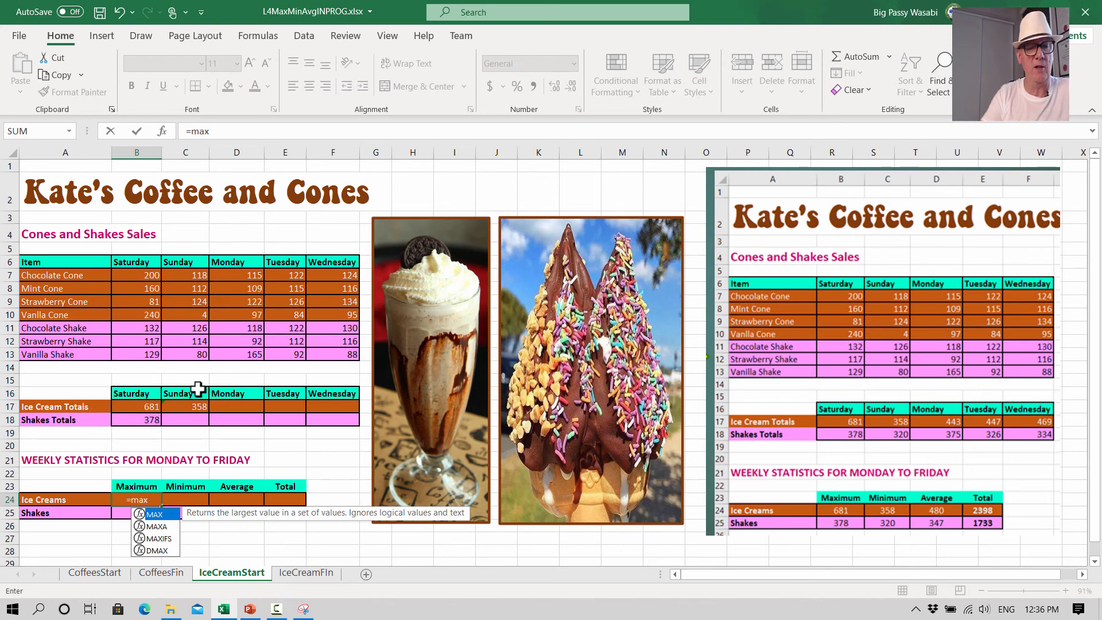
{"action": "left_click_drag", "start_coordinate": [143, 406], "coordinate": [333, 405]}
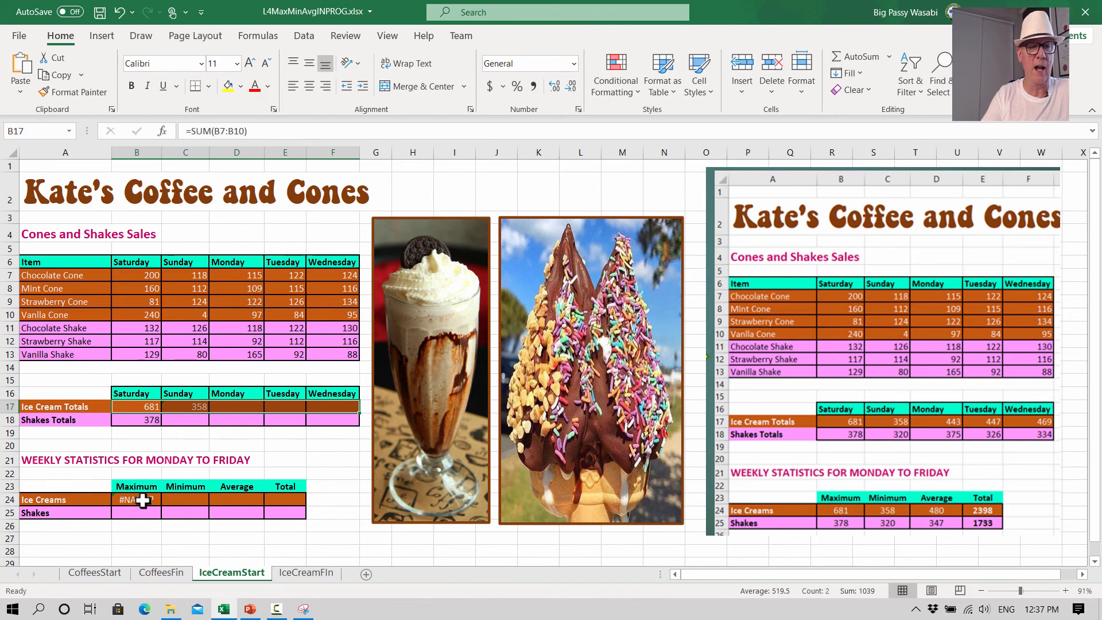
- Replace the entry in the Ice Creams Maximum cell B24 with a MAX formula over B17:F17
{"action": "left_click", "coordinate": [140, 500]}
{"action": "double_click", "coordinate": [140, 500]}
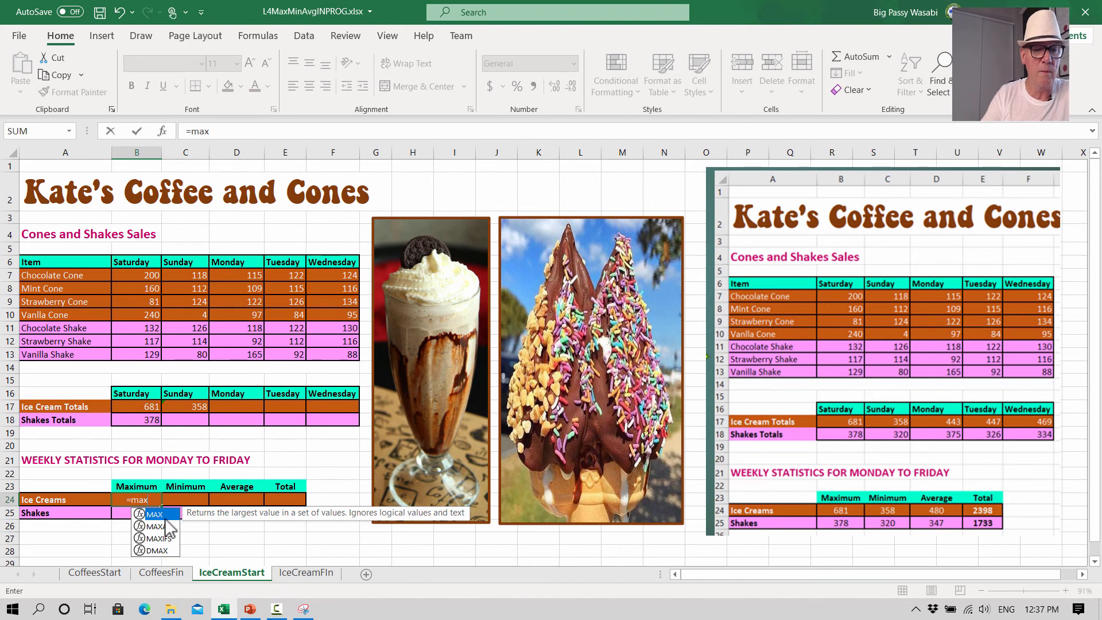
{"action": "double_click", "coordinate": [168, 516]}
{"action": "left_click", "coordinate": [150, 407]}
{"action": "left_click_drag", "start_coordinate": [149, 407], "coordinate": [315, 398]}
{"action": "key", "text": "Return"}
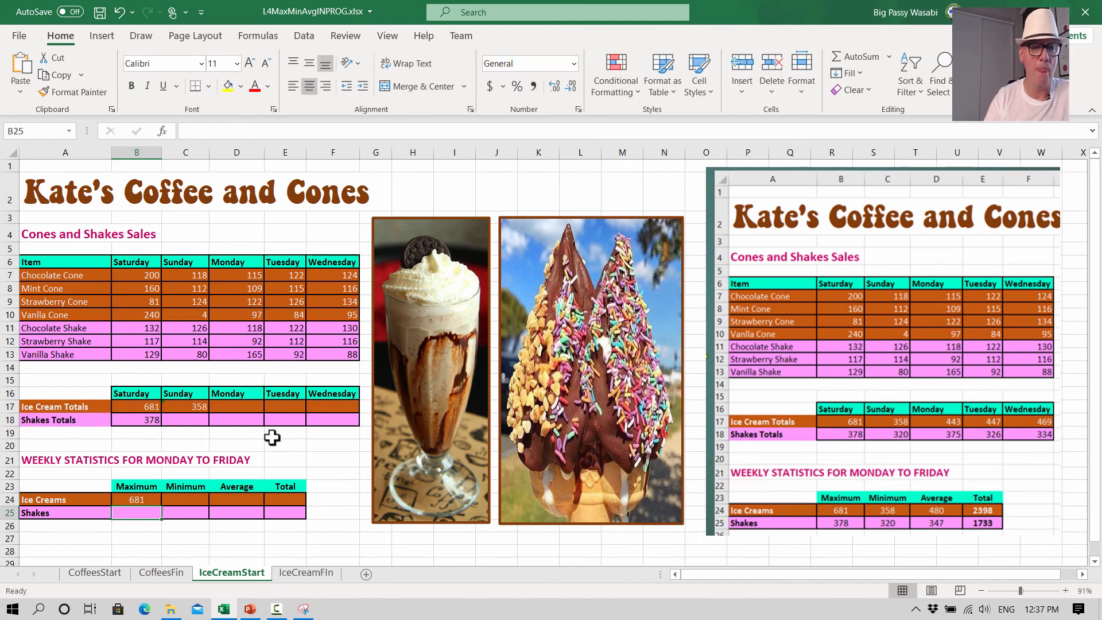
{"action": "left_click", "coordinate": [155, 407]}
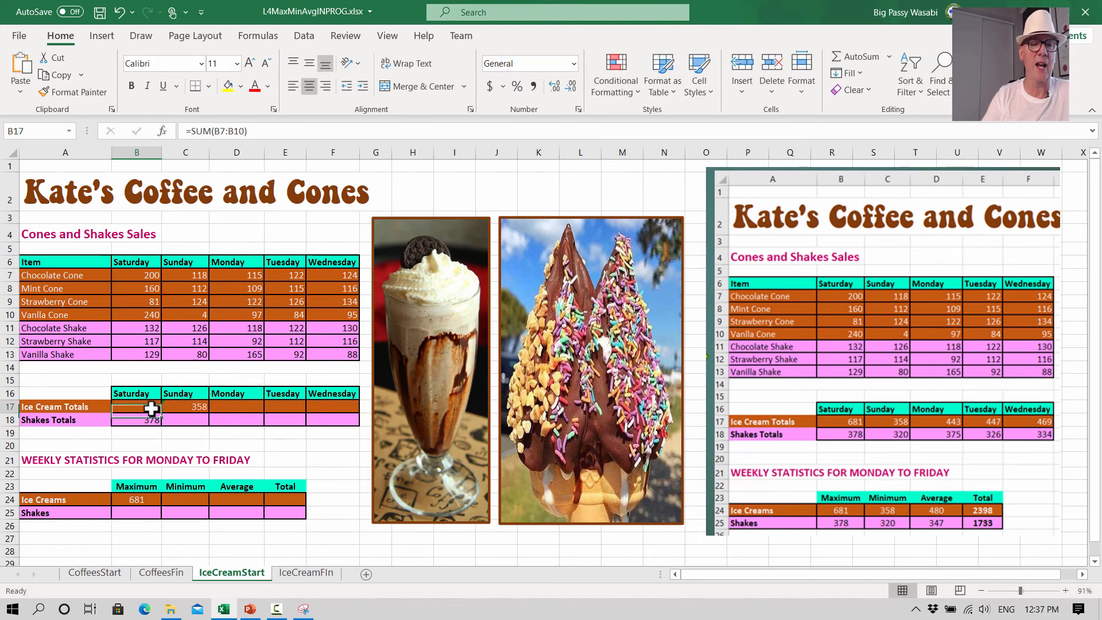
{"action": "left_click", "coordinate": [230, 404]}
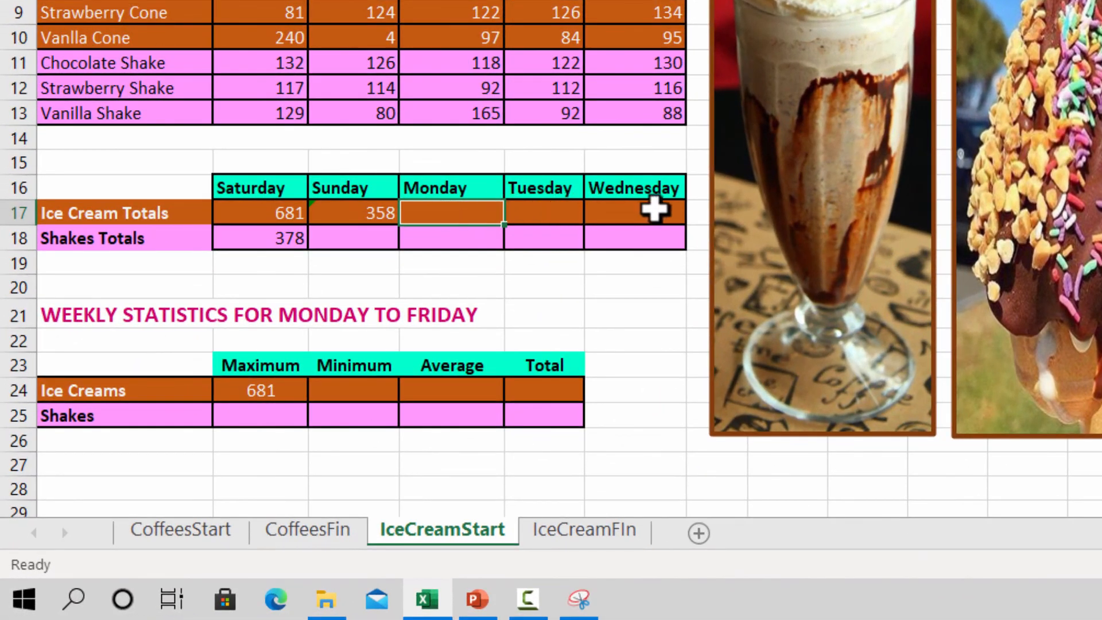
{"action": "left_click", "coordinate": [697, 211]}
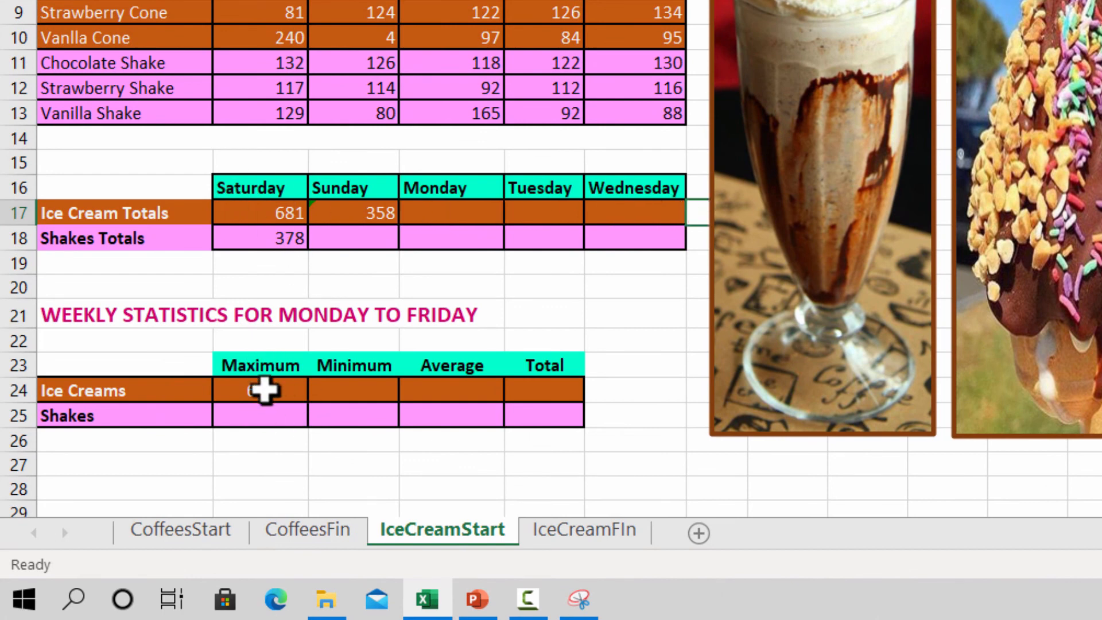
{"action": "left_click", "coordinate": [360, 388]}
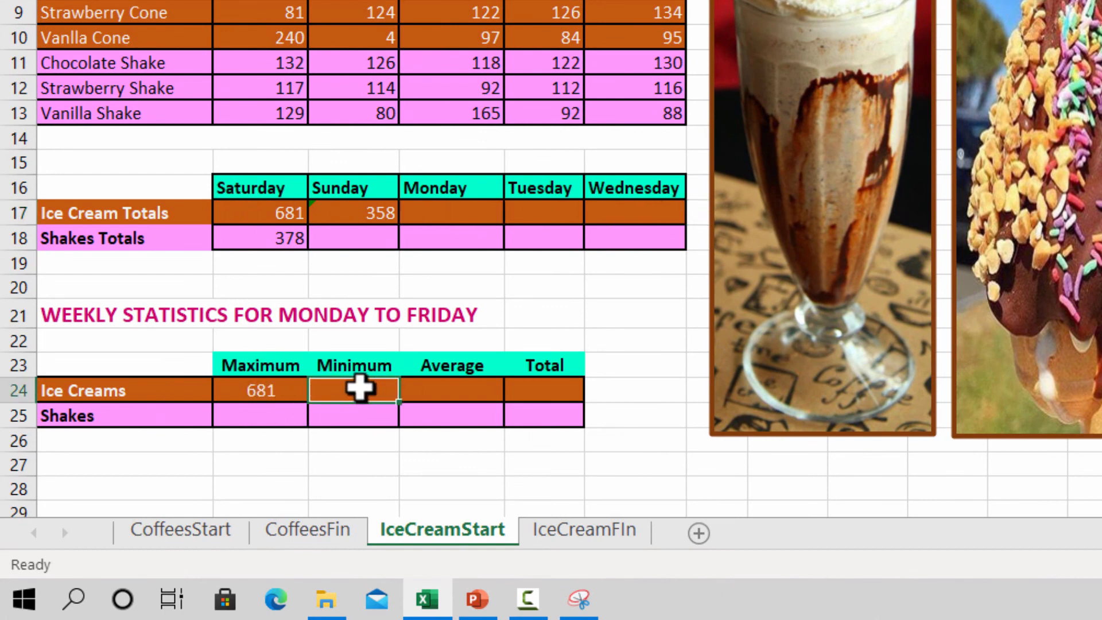
{"action": "left_click", "coordinate": [452, 390]}
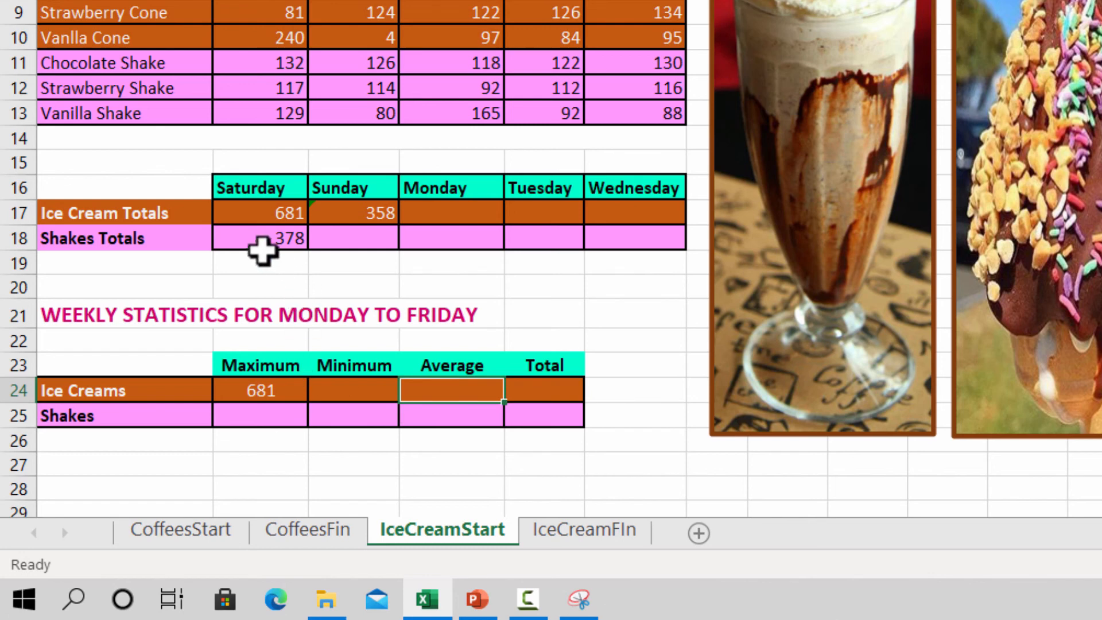
- Enter a MAX formula over the shakes totals B18:F18 in the Shakes Maximum cell B25 and compare it with Saturday's total
{"action": "left_click", "coordinate": [254, 414]}
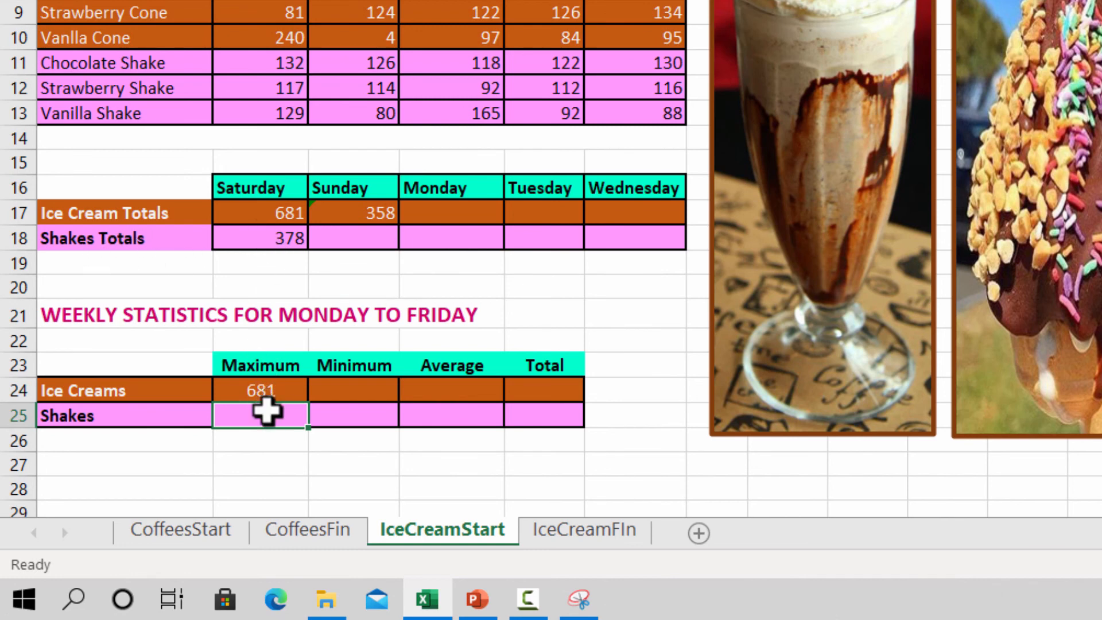
{"action": "type", "text": "max"}
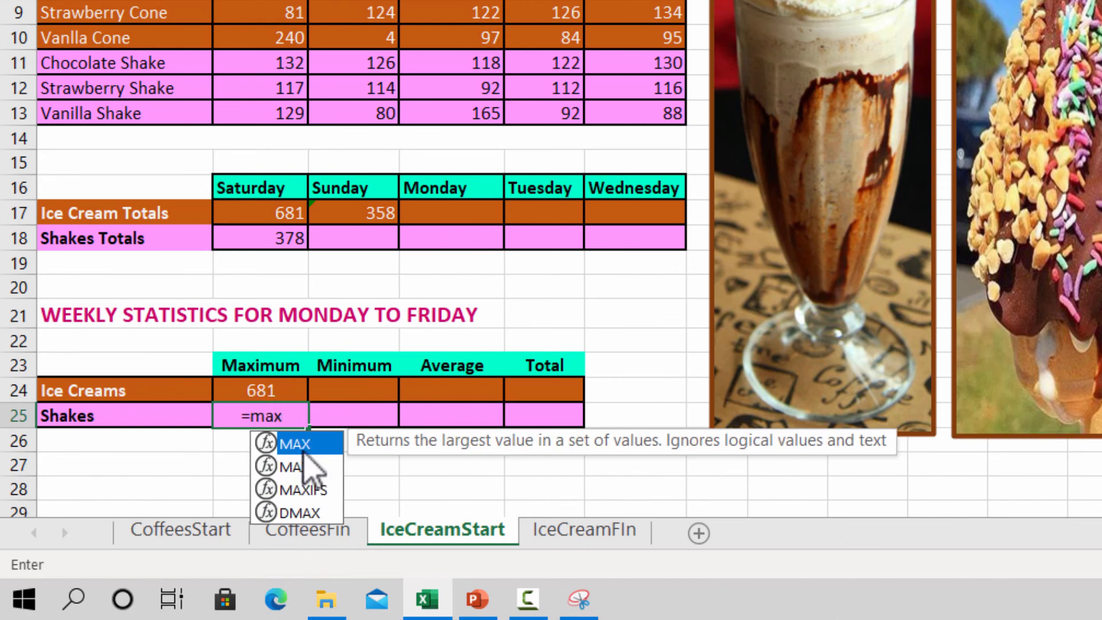
{"action": "key", "text": "Tab"}
{"action": "left_click_drag", "start_coordinate": [278, 235], "coordinate": [615, 231]}
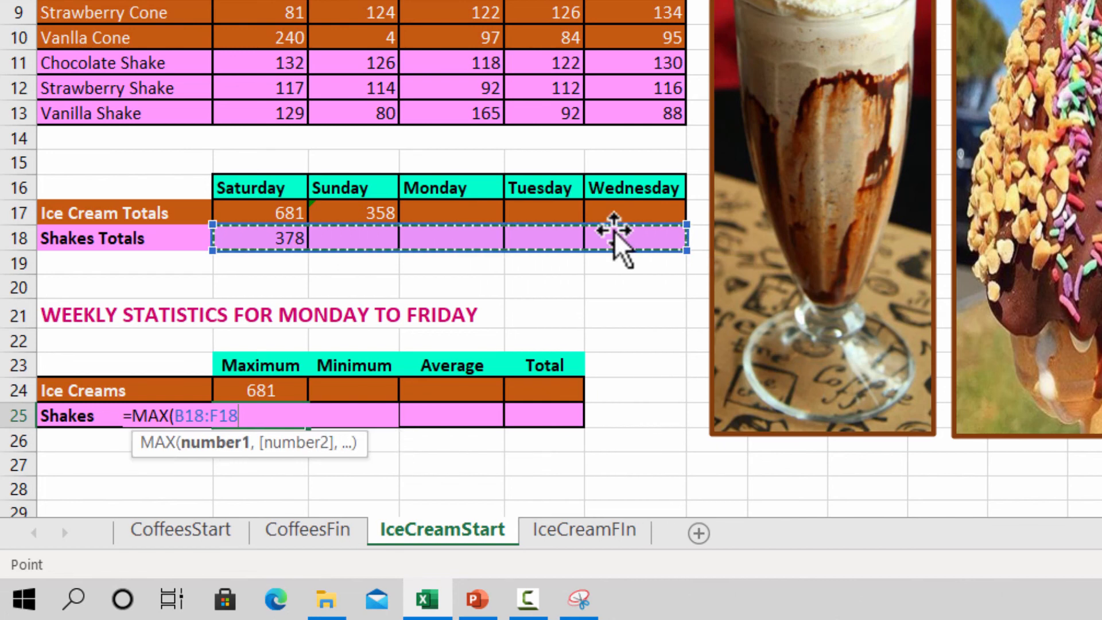
{"action": "key", "text": "Return"}
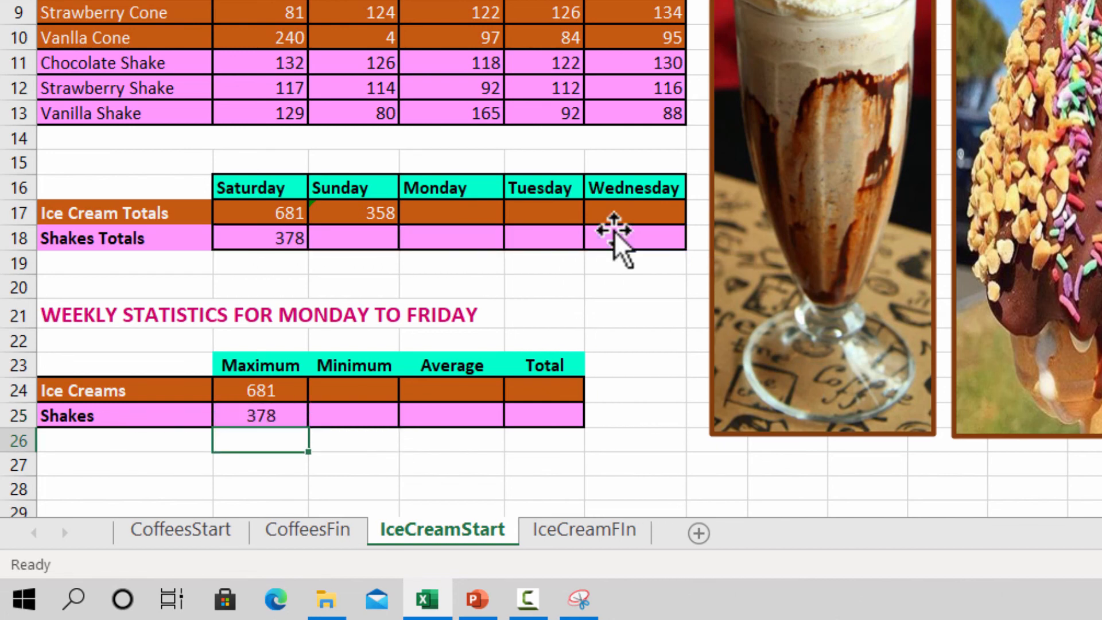
{"action": "left_click", "coordinate": [284, 418]}
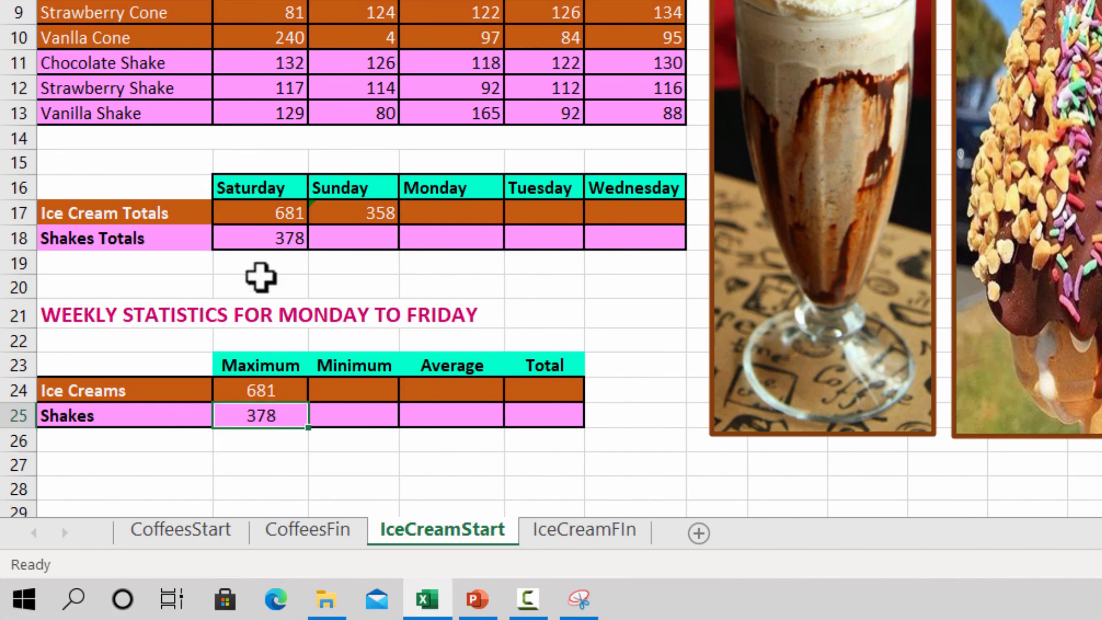
{"action": "left_click", "coordinate": [259, 245]}
{"action": "left_click", "coordinate": [258, 418]}
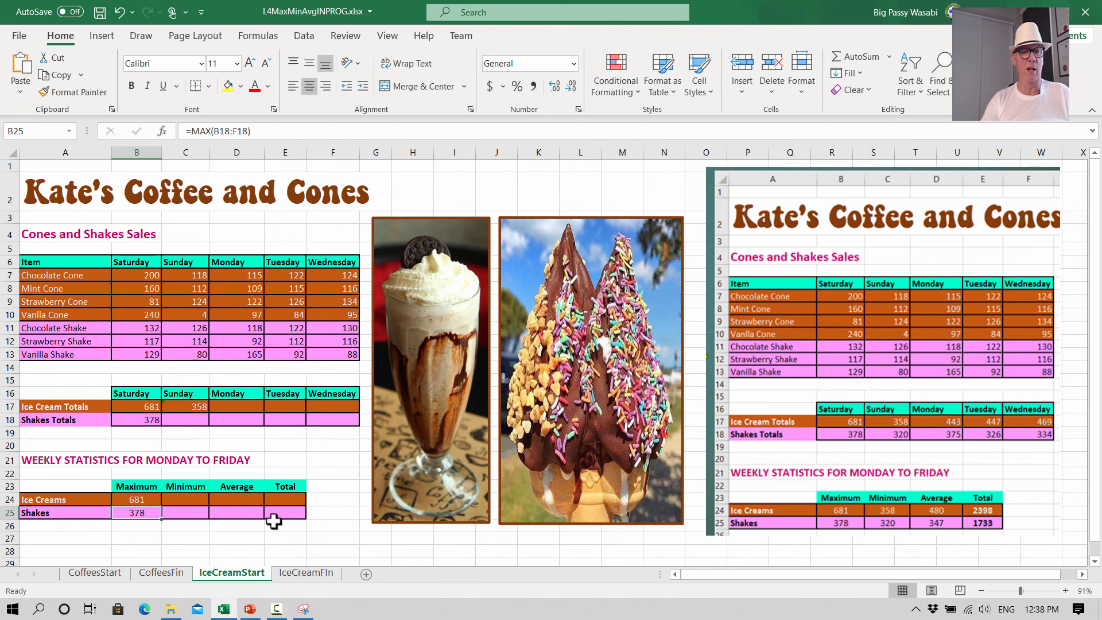
- Switch to the L4_ExcelStatsV1.pptx presentation in PowerPoint and start the slide show from the current Challenge Task slide
{"action": "left_click", "coordinate": [250, 609]}
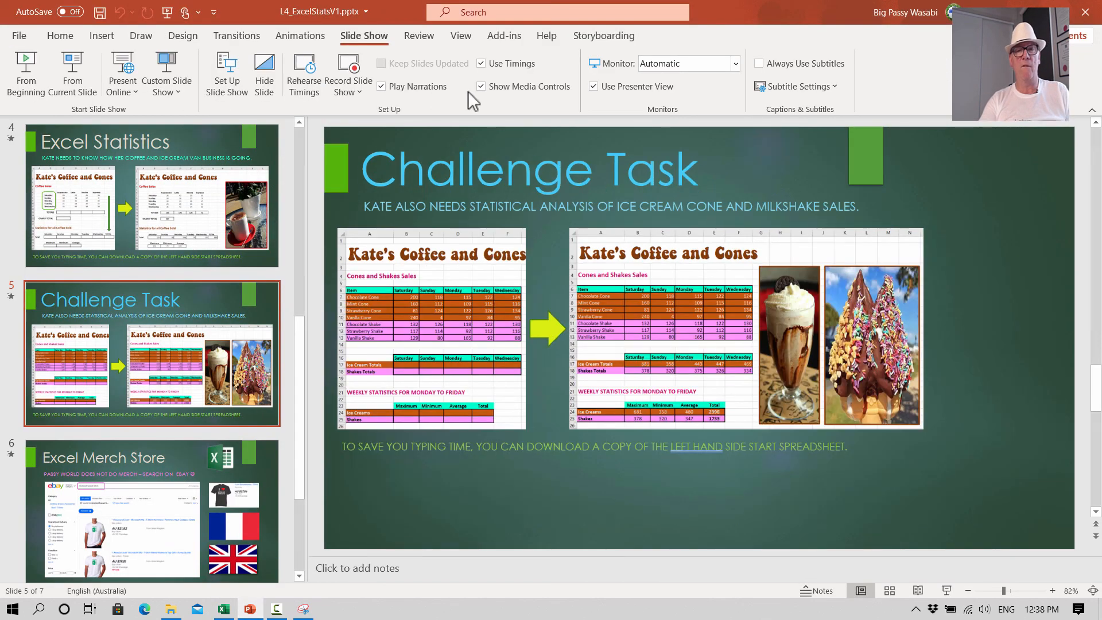
{"action": "left_click", "coordinate": [79, 67]}
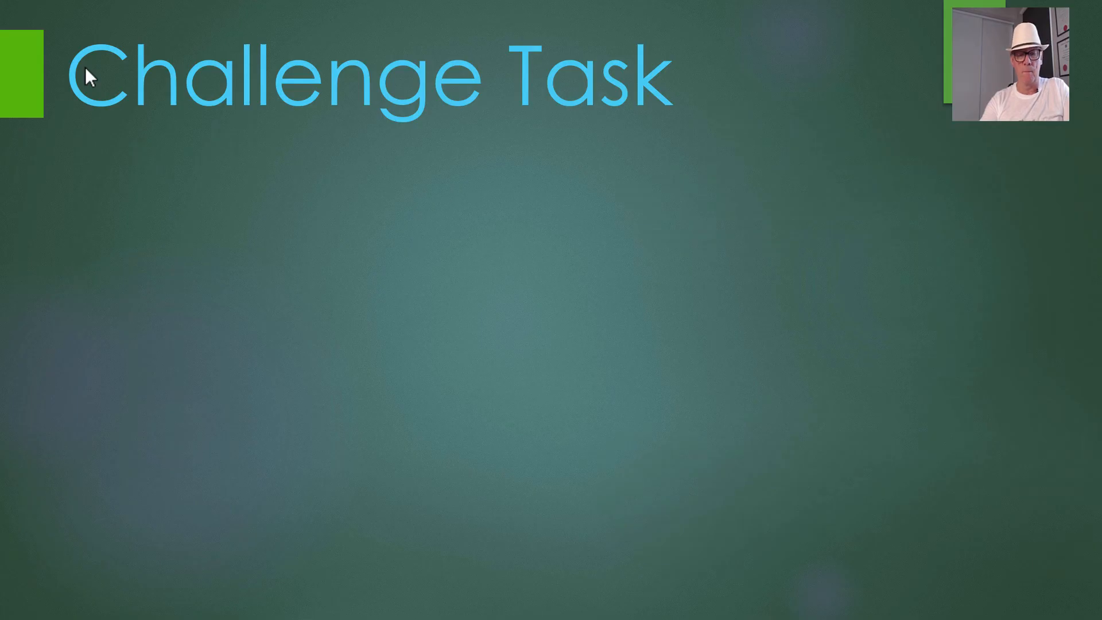